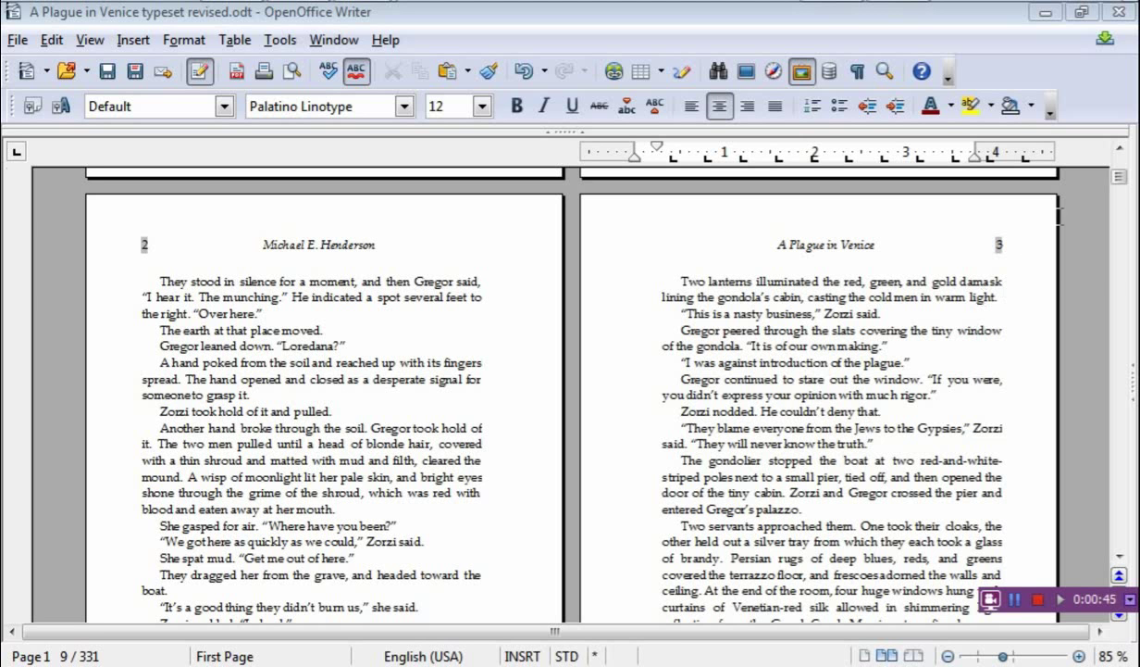
Look through the manuscript's opening body pages and return to the title page at the start of the book.
mouse_move(1123, 183)
mouse_down()
mouse_move(1123, 173)
mouse_move(1121, 204)
mouse_up()
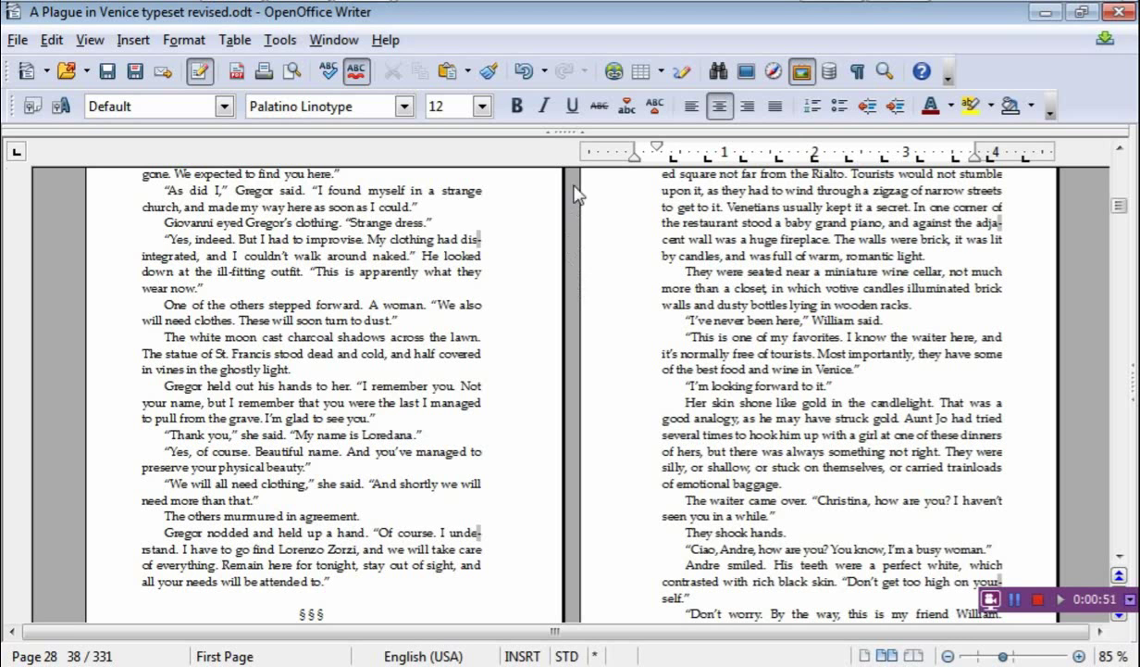
drag(556, 454, 566, 474)
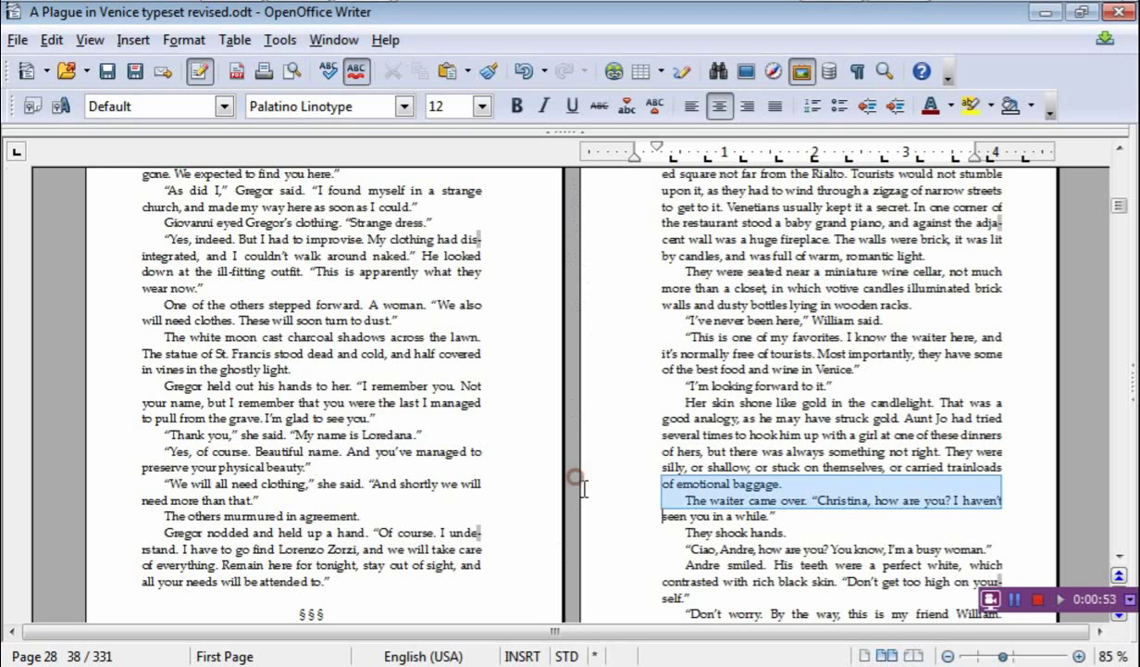
click(679, 329)
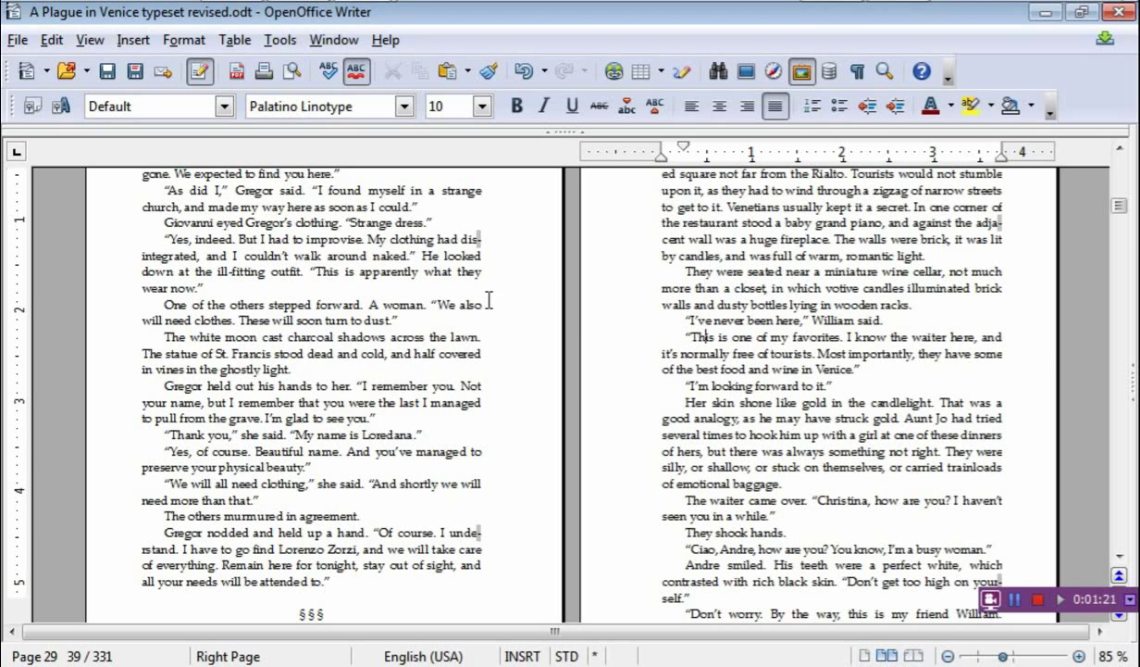
click(1120, 204)
drag(1120, 203, 1119, 169)
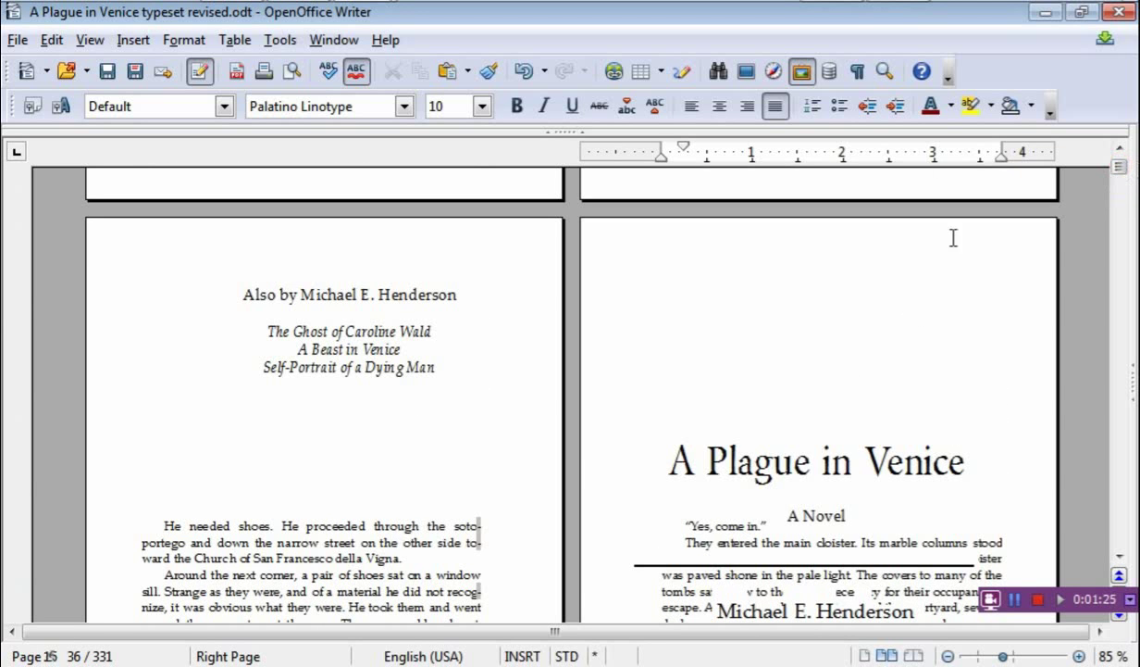
scroll(797, 398, down, 15)
scroll(794, 423, down, 10)
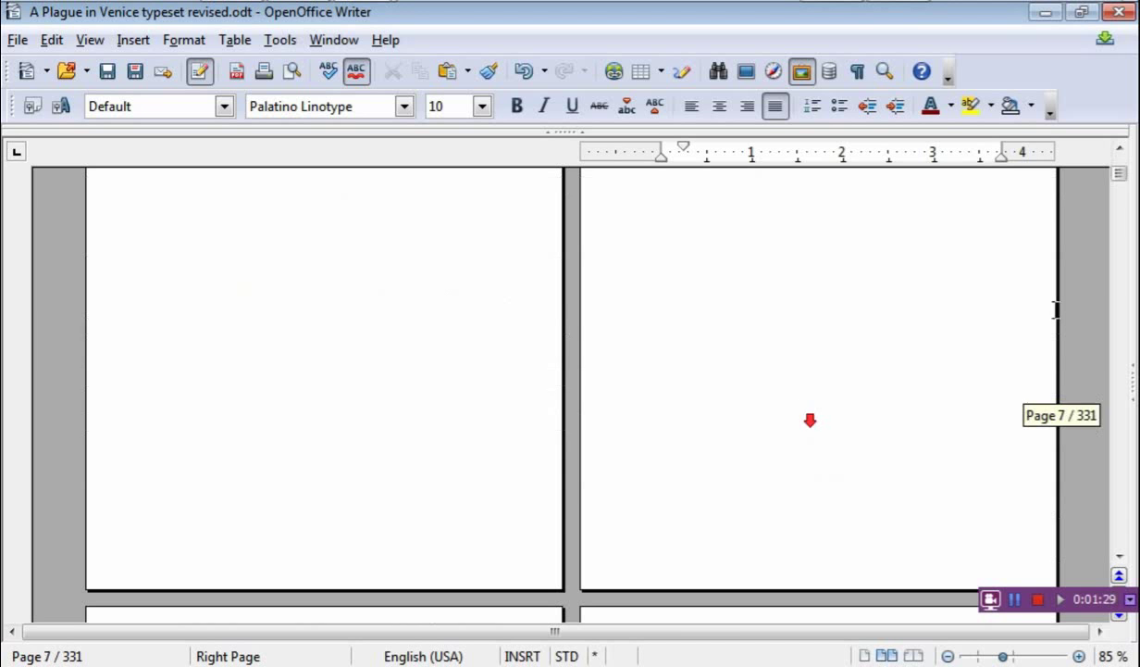
mouse_move(1120, 178)
mouse_down()
mouse_move(1120, 167)
mouse_move(1119, 197)
mouse_up()
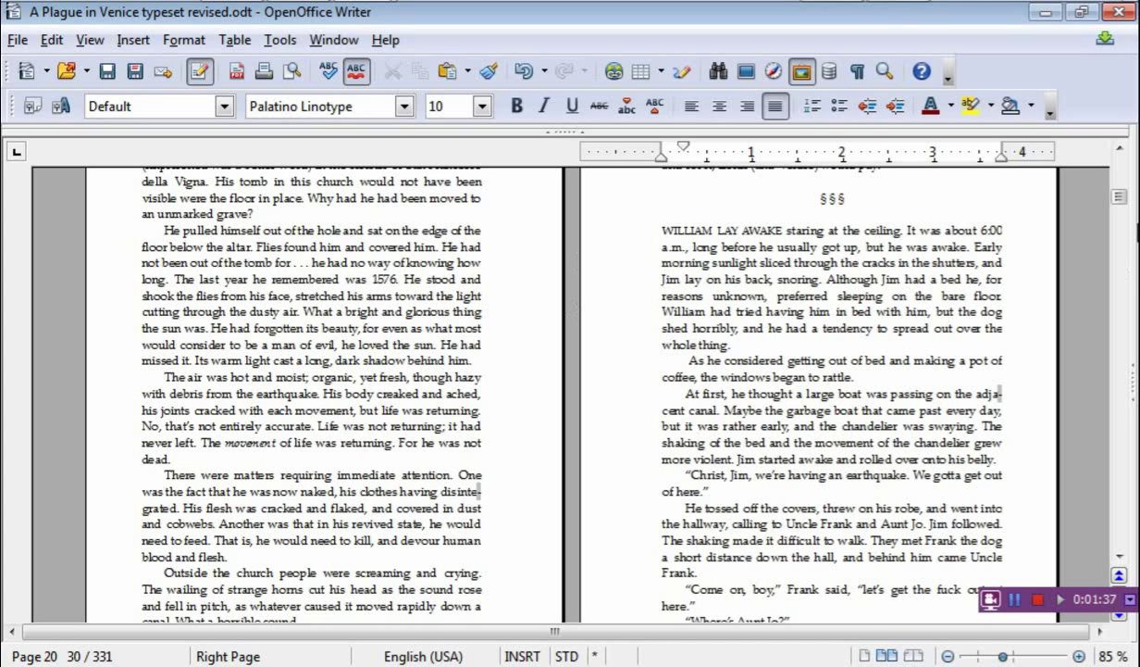
drag(1119, 196, 1120, 160)
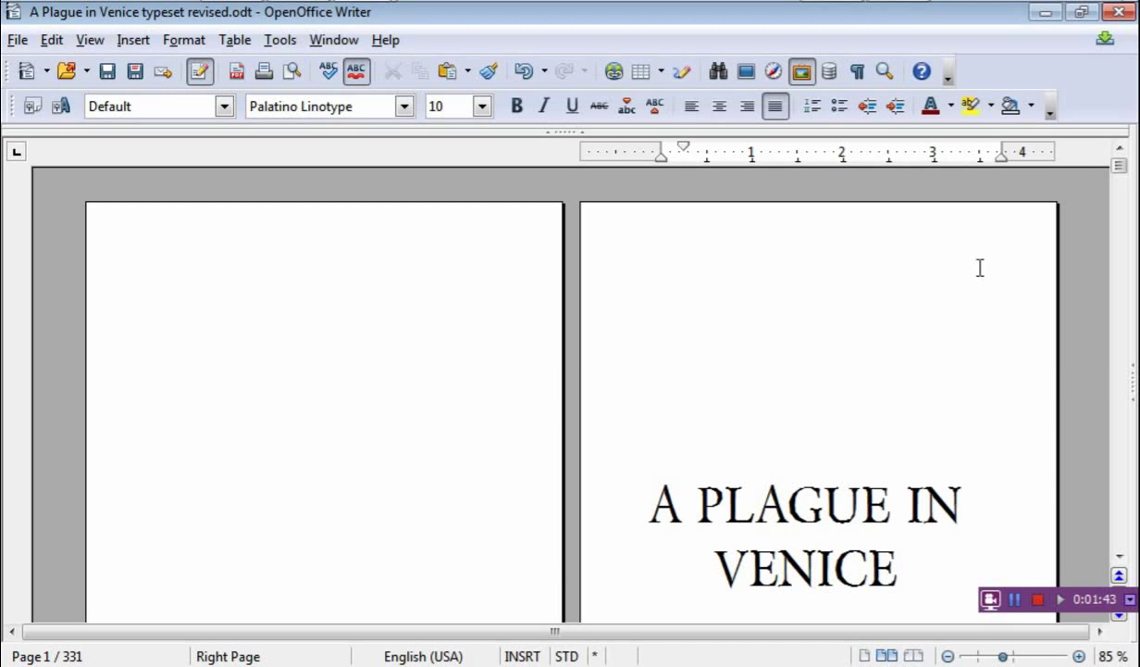
Examine the front matter from the blank first page through the title pages and Acknowledgments to the first chapter.
drag(1118, 175, 1123, 167)
click(460, 316)
scroll(396, 297, down, 1)
scroll(396, 298, down, 10)
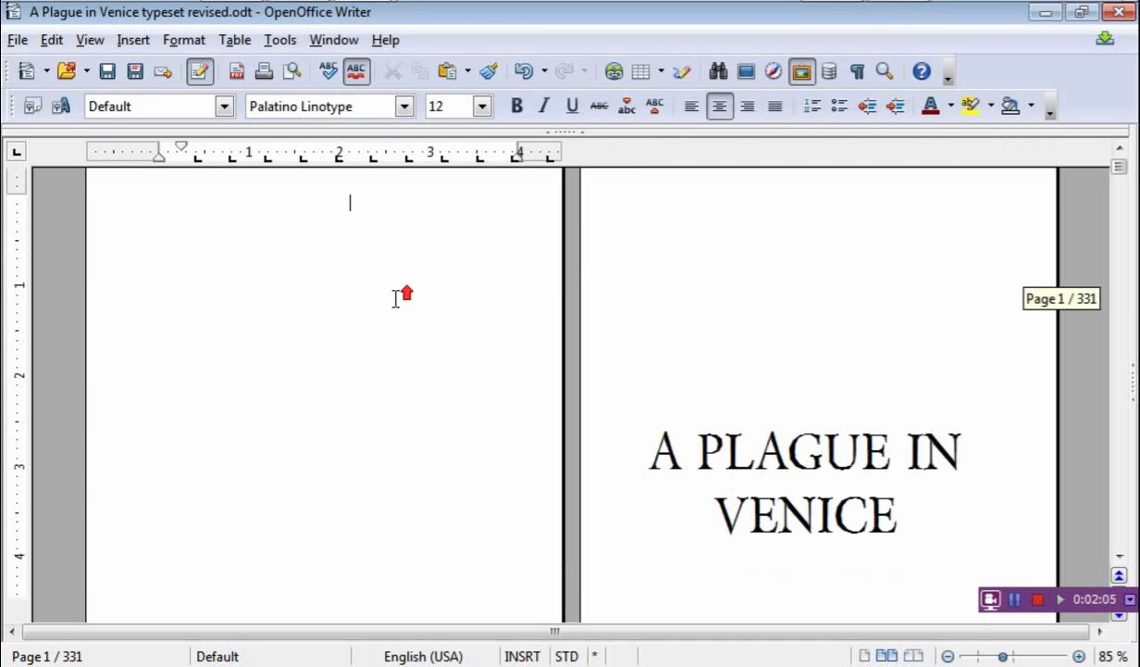
scroll(398, 320, down, 12)
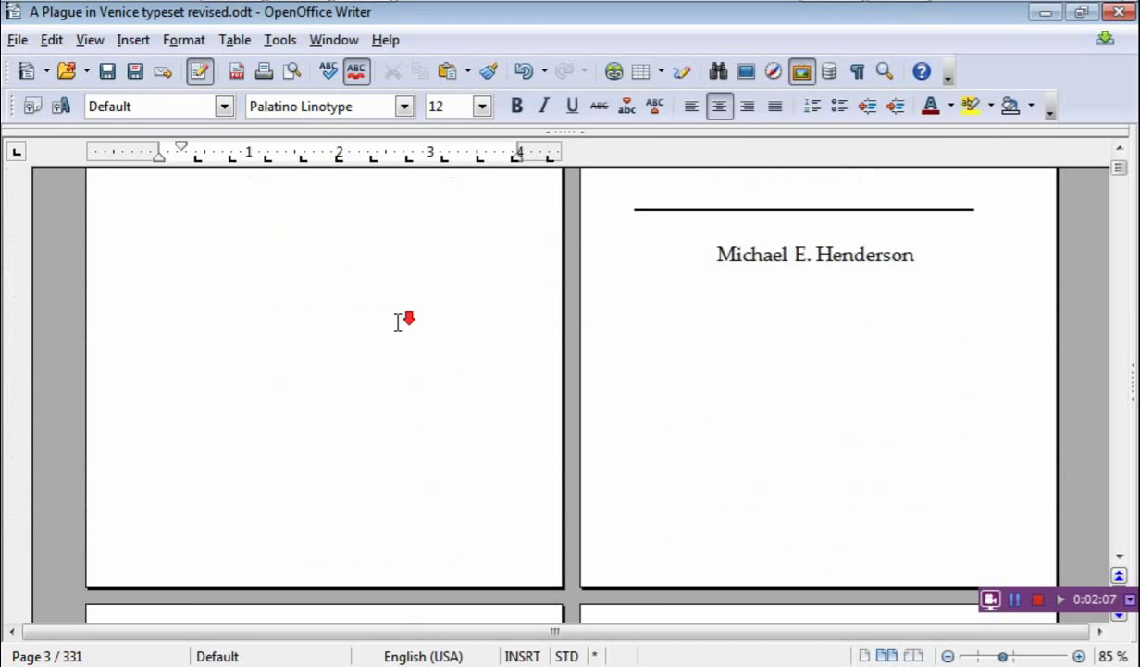
scroll(548, 399, down, 10)
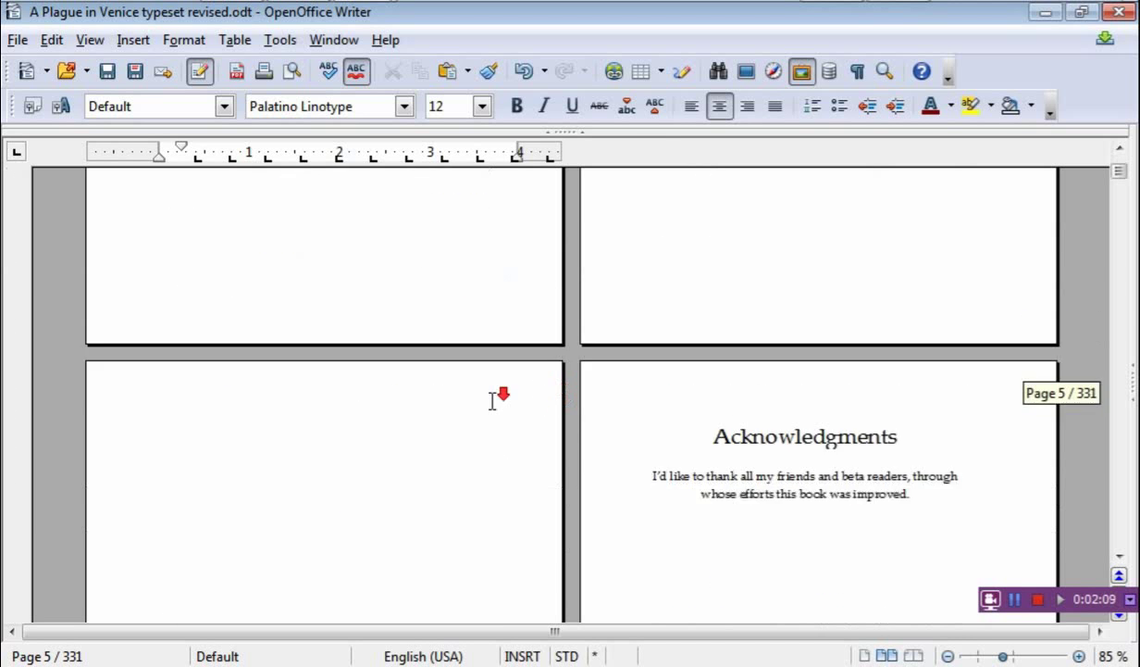
scroll(491, 408, down, 2)
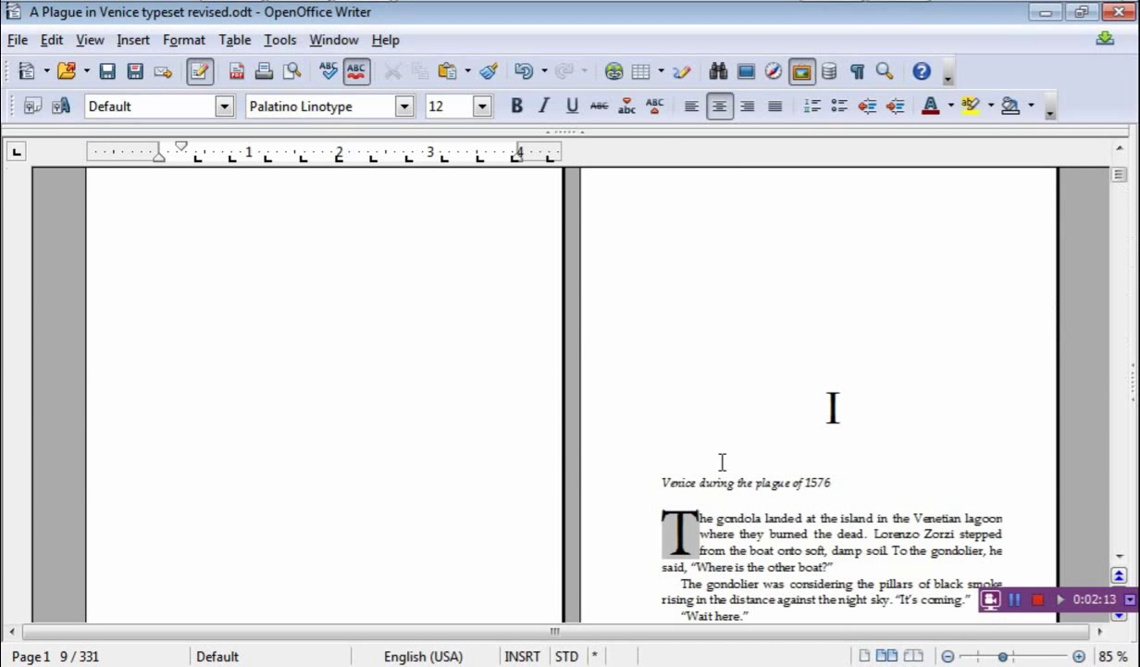
Compare the header-free opening page of chapter I with the running headers and page numbers on pages 2 and 3.
scroll(696, 443, down, 3)
scroll(847, 476, up, 3)
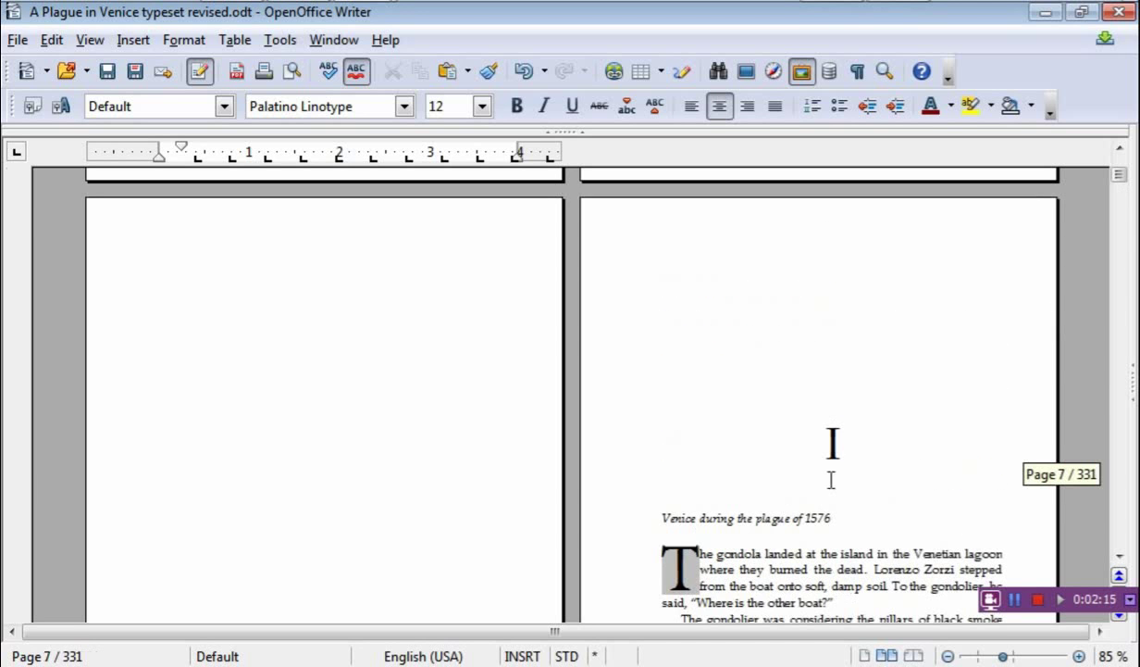
scroll(602, 412, down, 3)
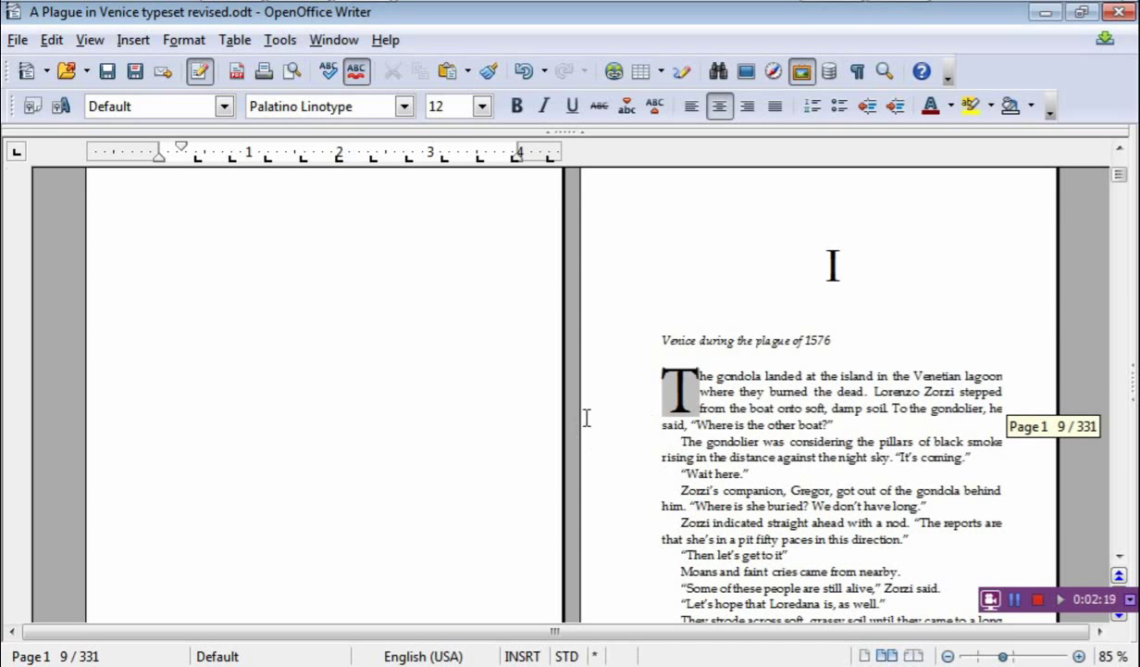
scroll(639, 273, down, 5)
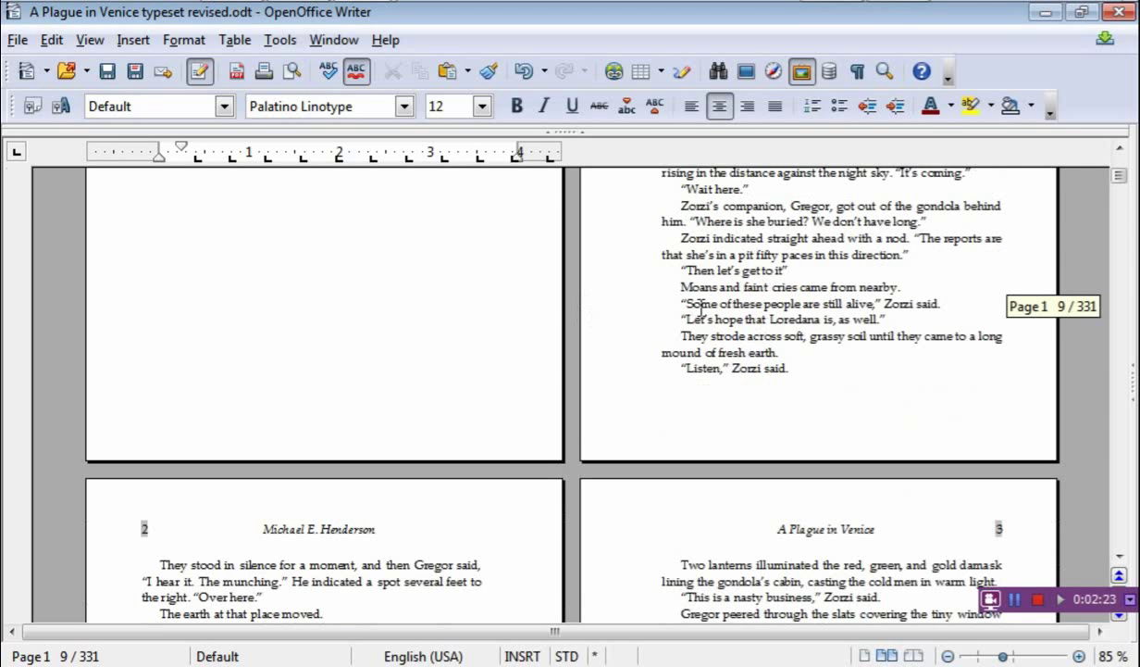
scroll(685, 320, up, 7)
scroll(710, 321, down, 3)
scroll(713, 320, down, 6)
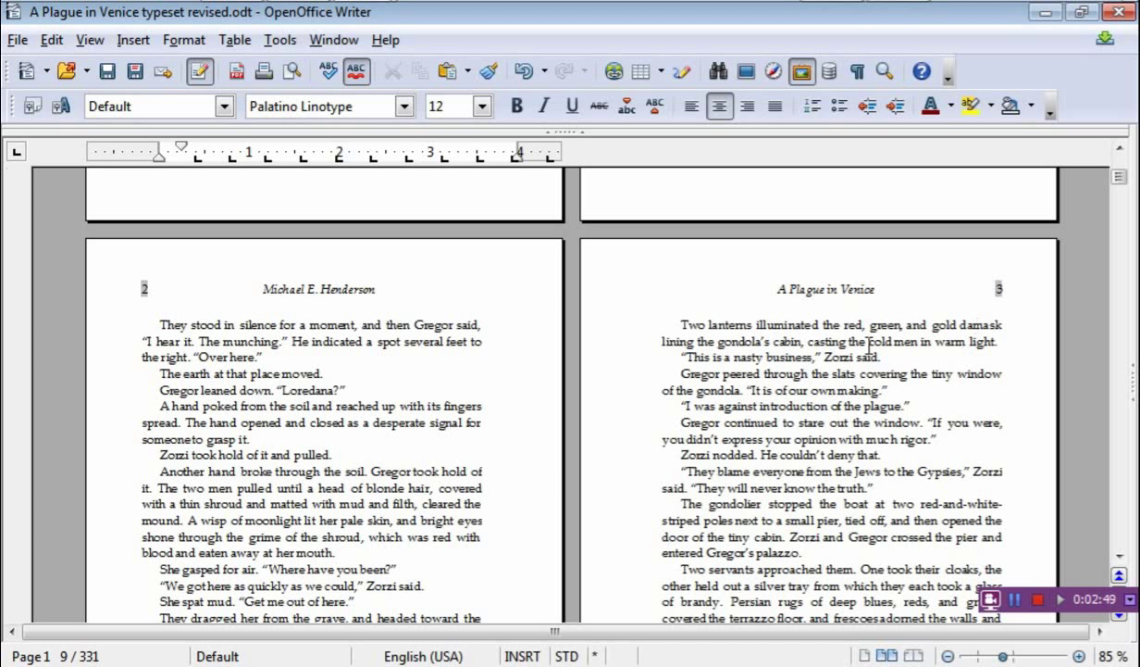
scroll(831, 365, up, 10)
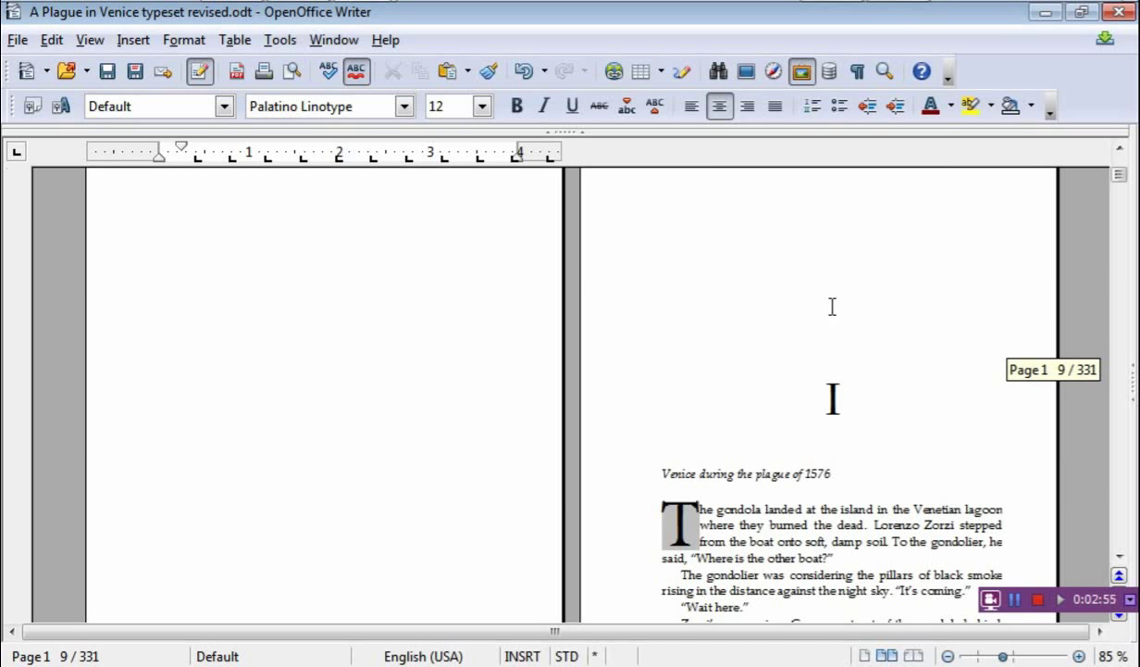
scroll(787, 318, up, 1)
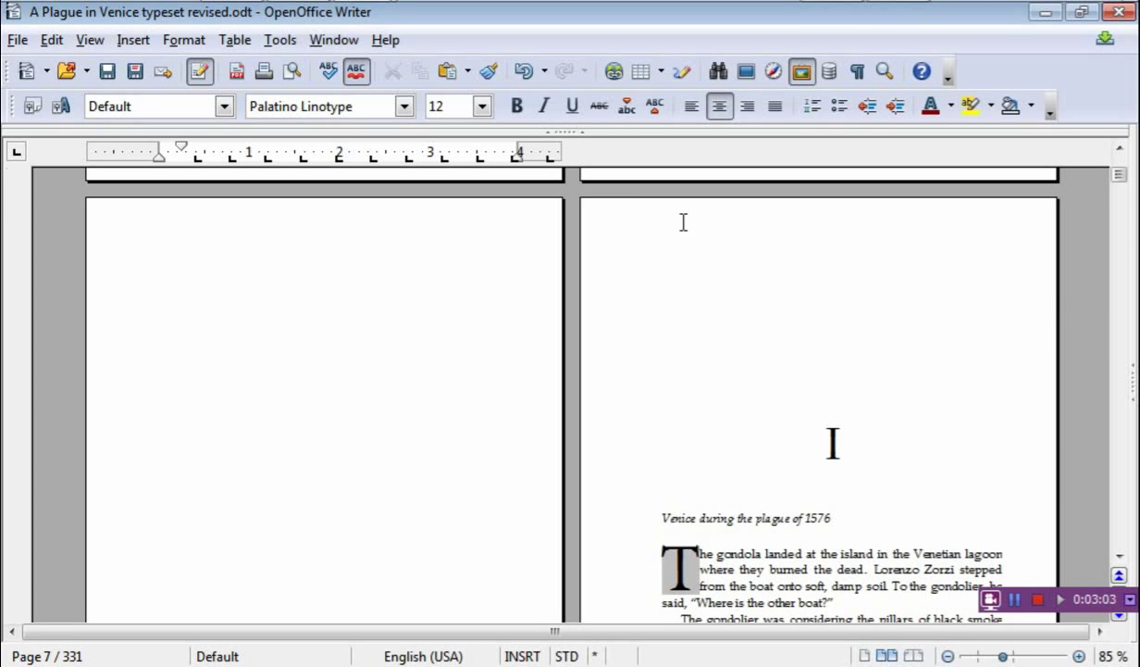
Examine the opening page of chapter XIII and the header on its facing page, then return to earlier body pages.
drag(1125, 180, 1129, 299)
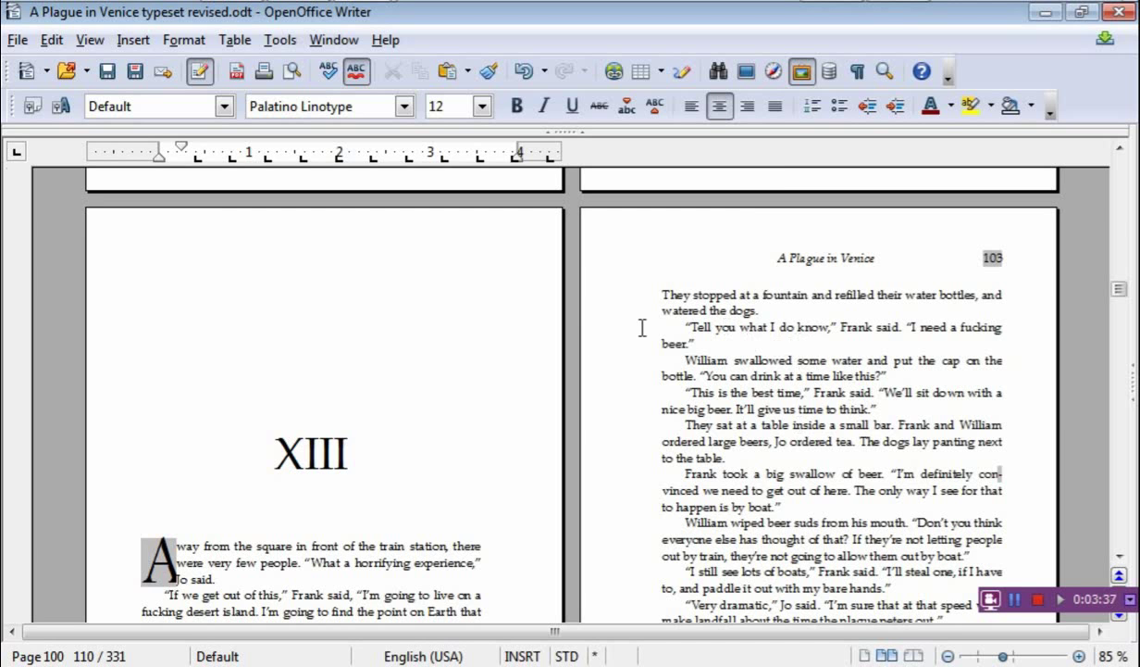
scroll(745, 426, down, 2)
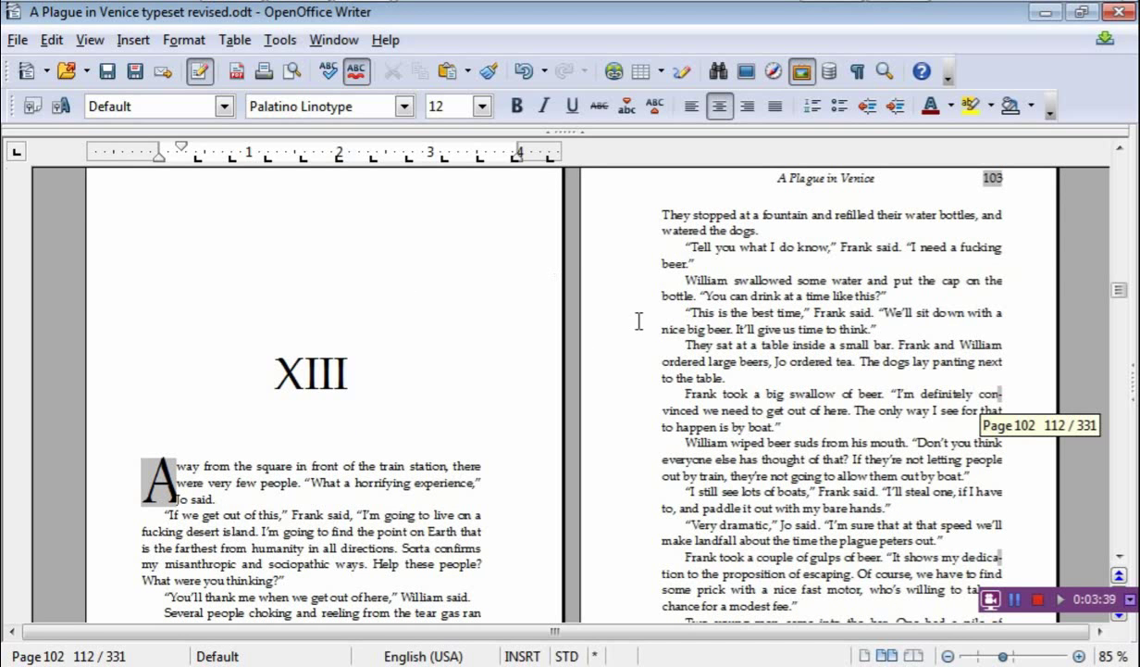
scroll(745, 359, up, 4)
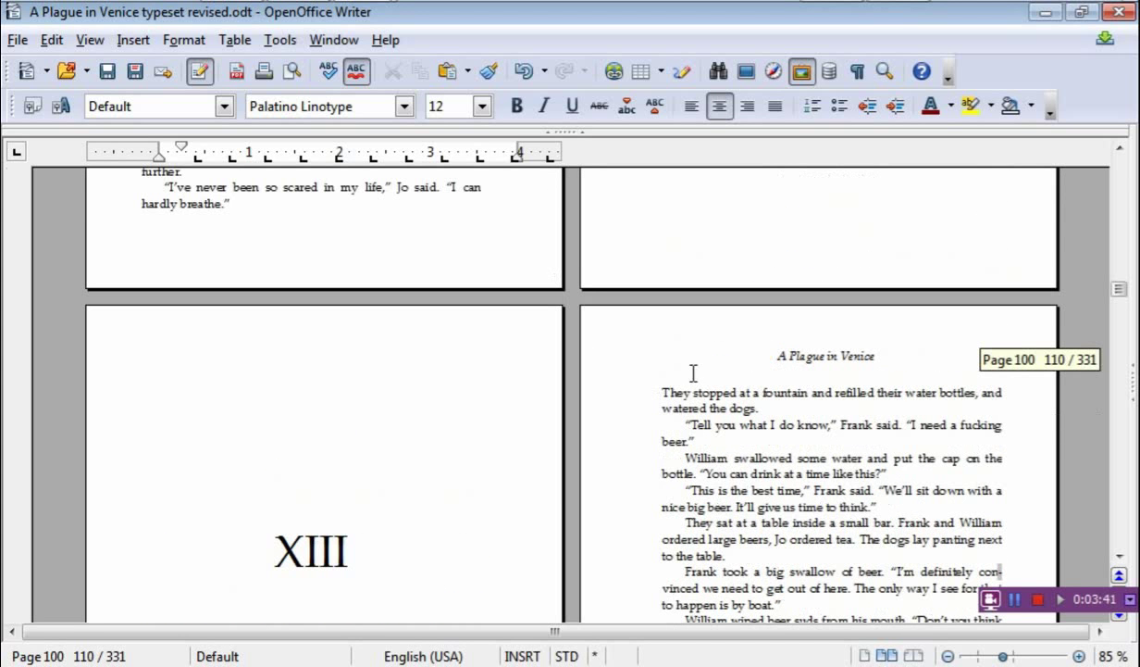
drag(1120, 289, 1120, 224)
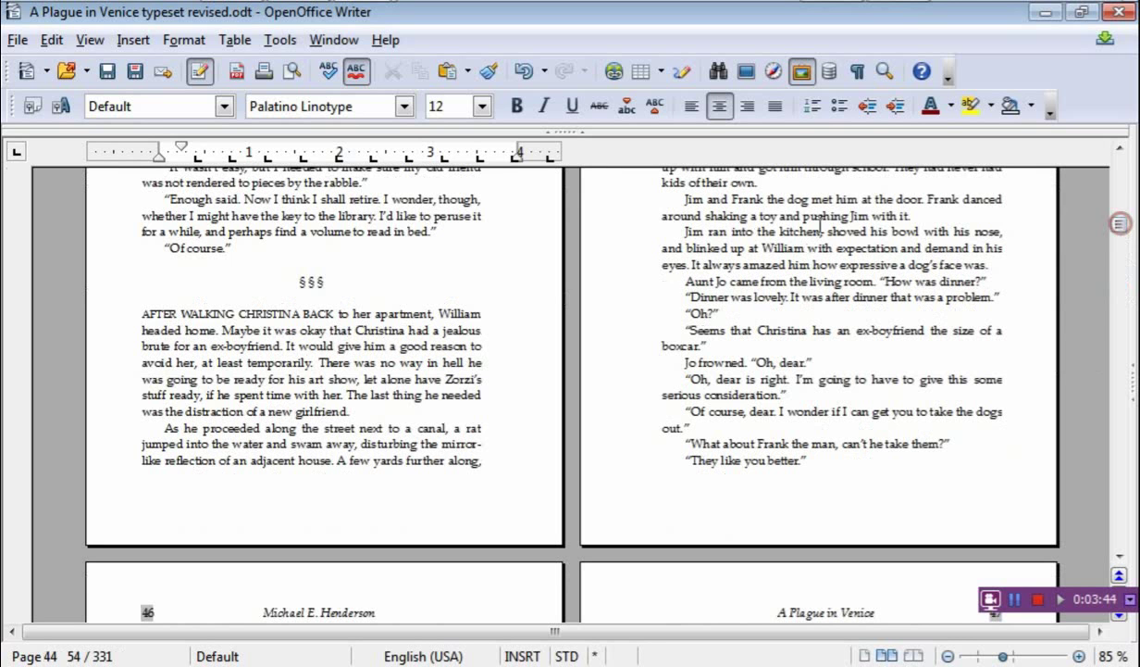
Open Styles and Formatting and show the list of page styles.
click(176, 42)
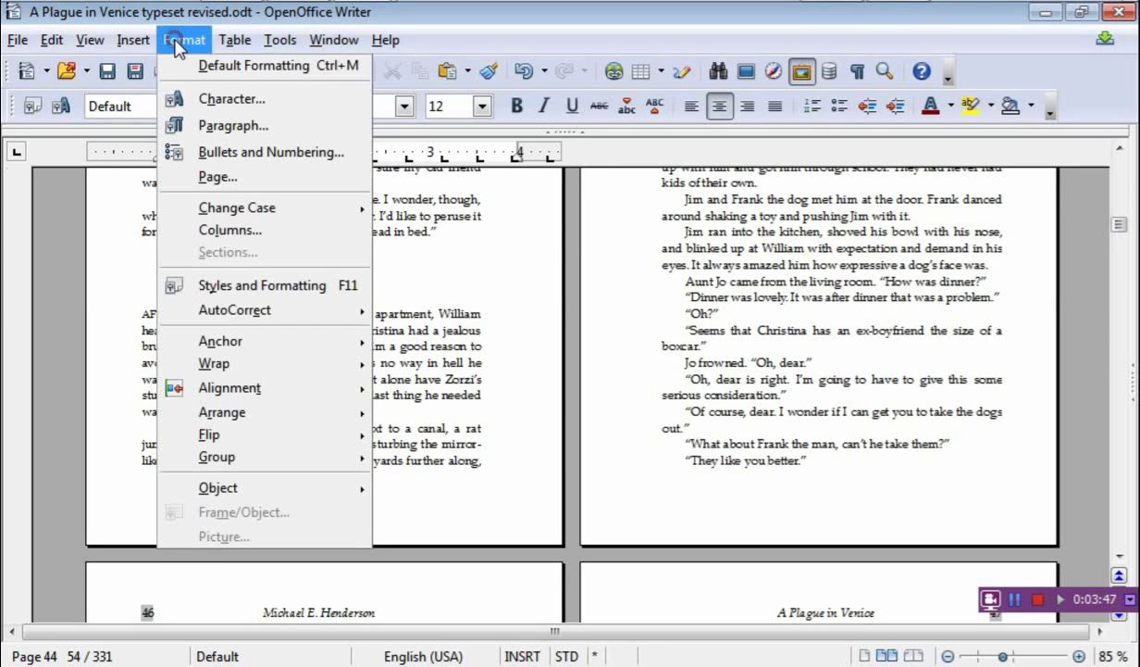
click(250, 294)
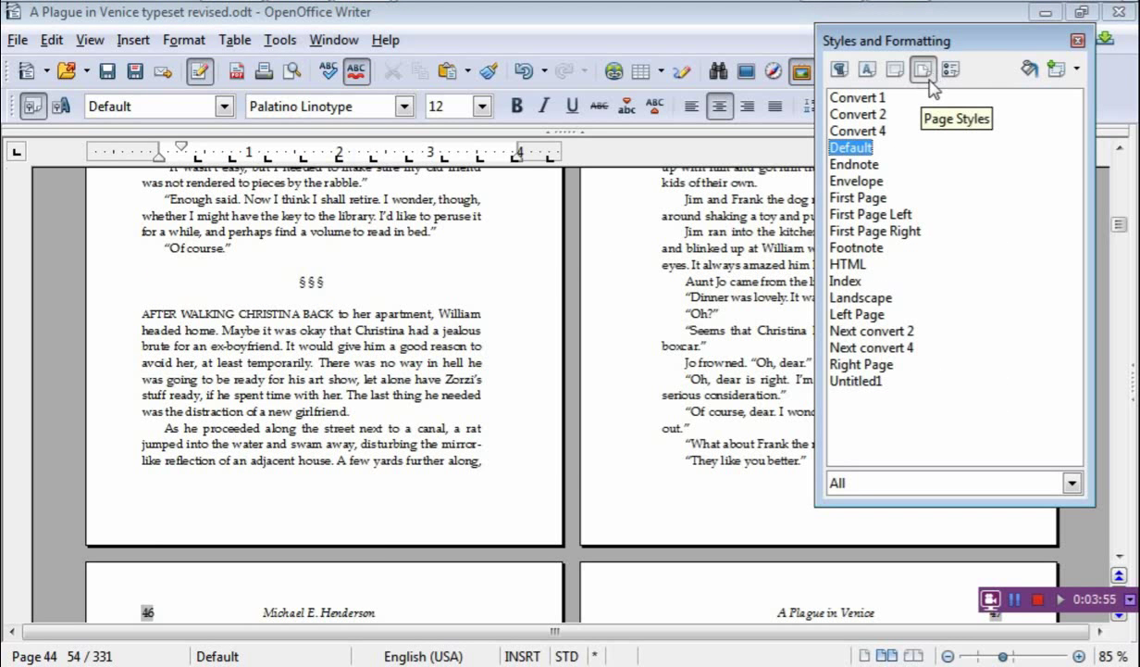
click(839, 72)
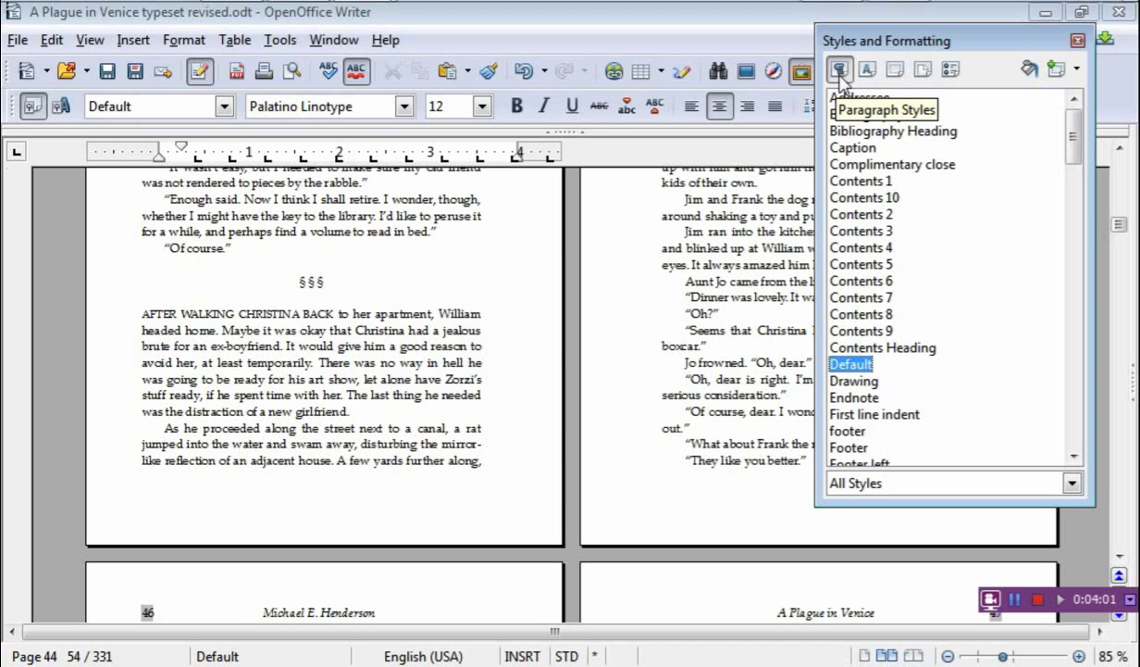
click(924, 70)
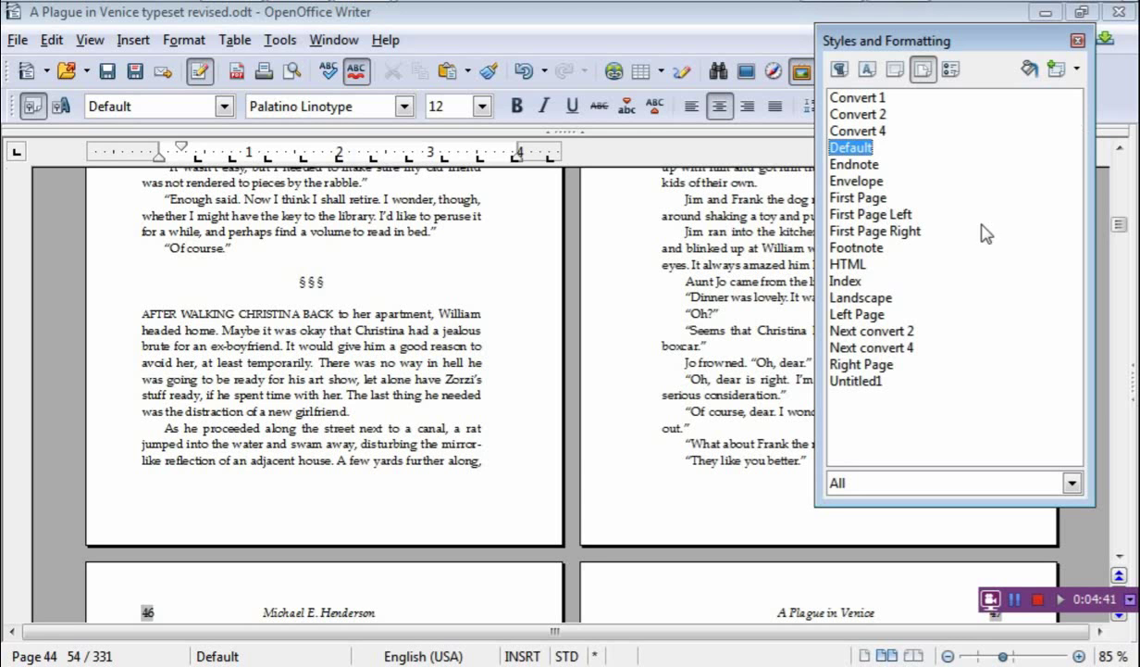
Open the Right Page page style for modification.
click(871, 366)
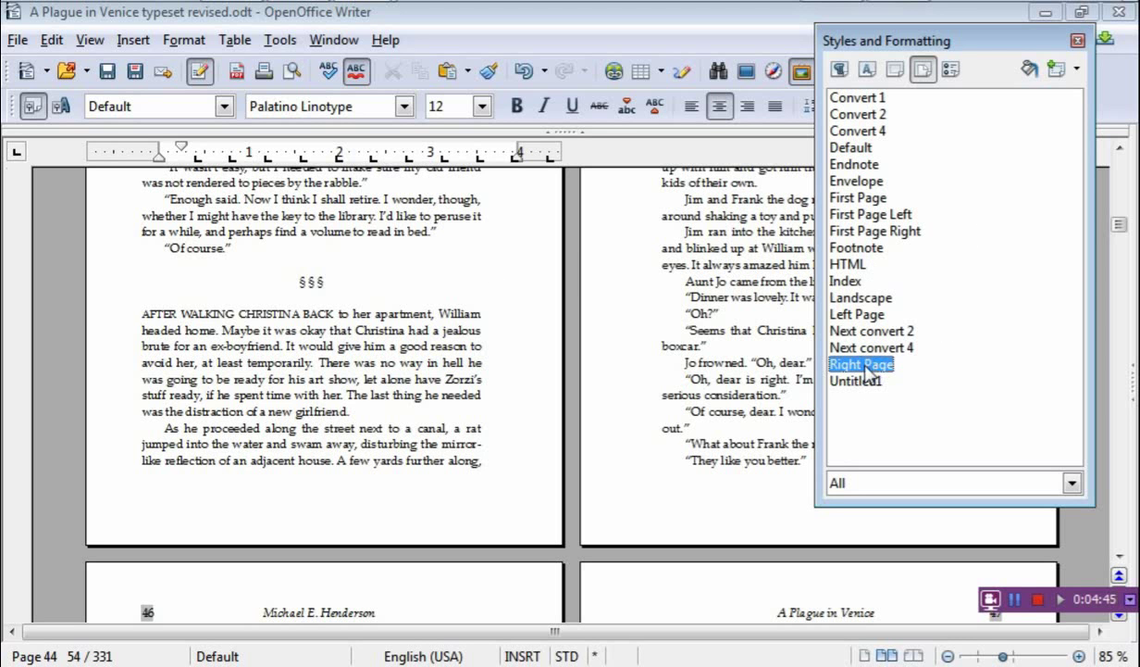
right_click(868, 373)
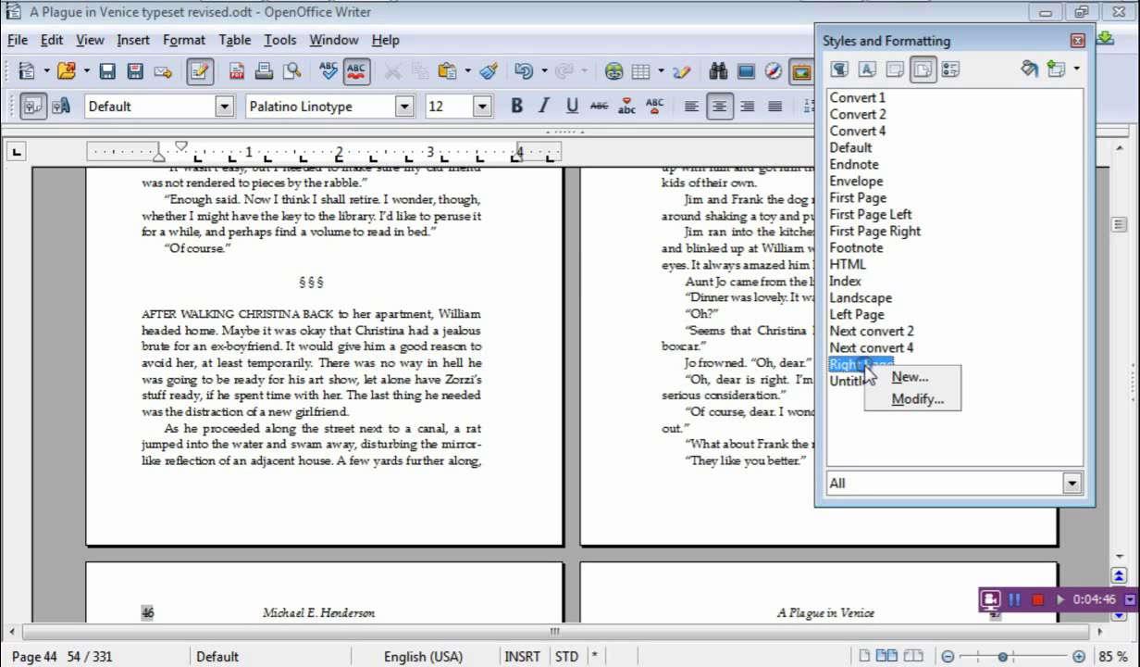
click(916, 399)
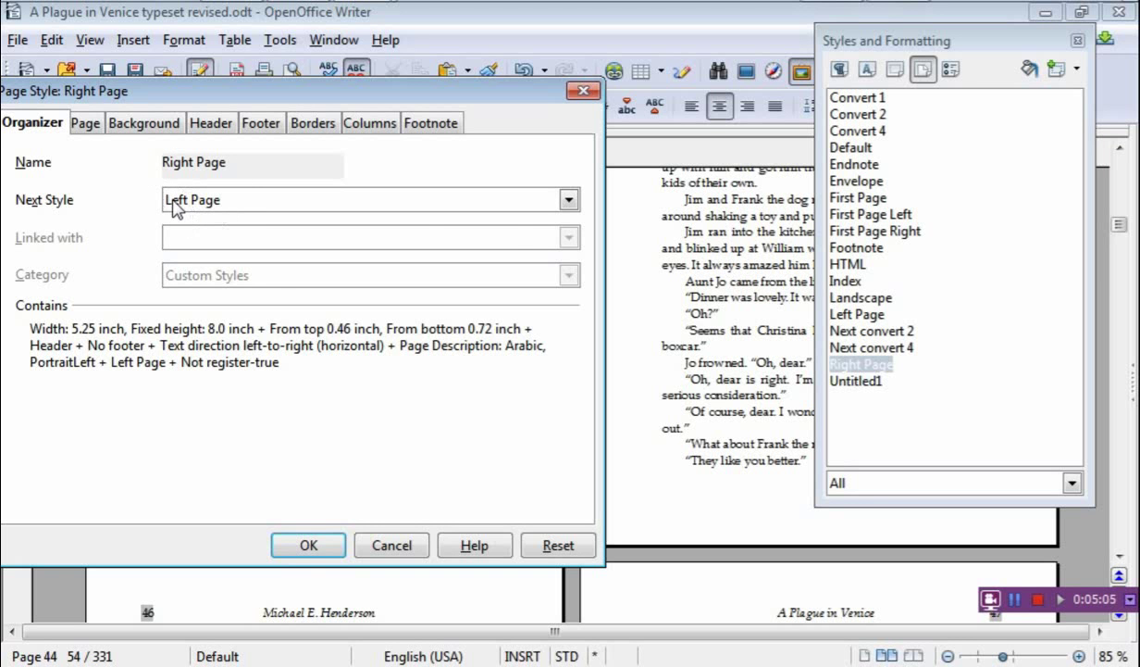
Review the Next Style choices available for the Right Page style, keeping Left Page.
click(569, 201)
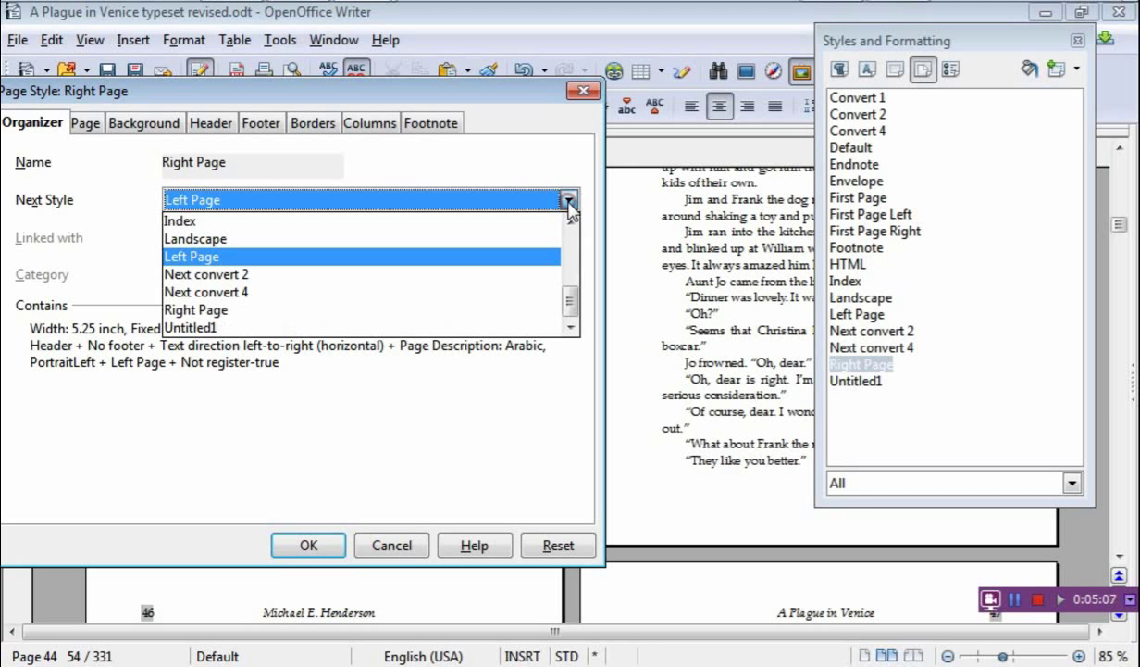
drag(569, 300, 568, 231)
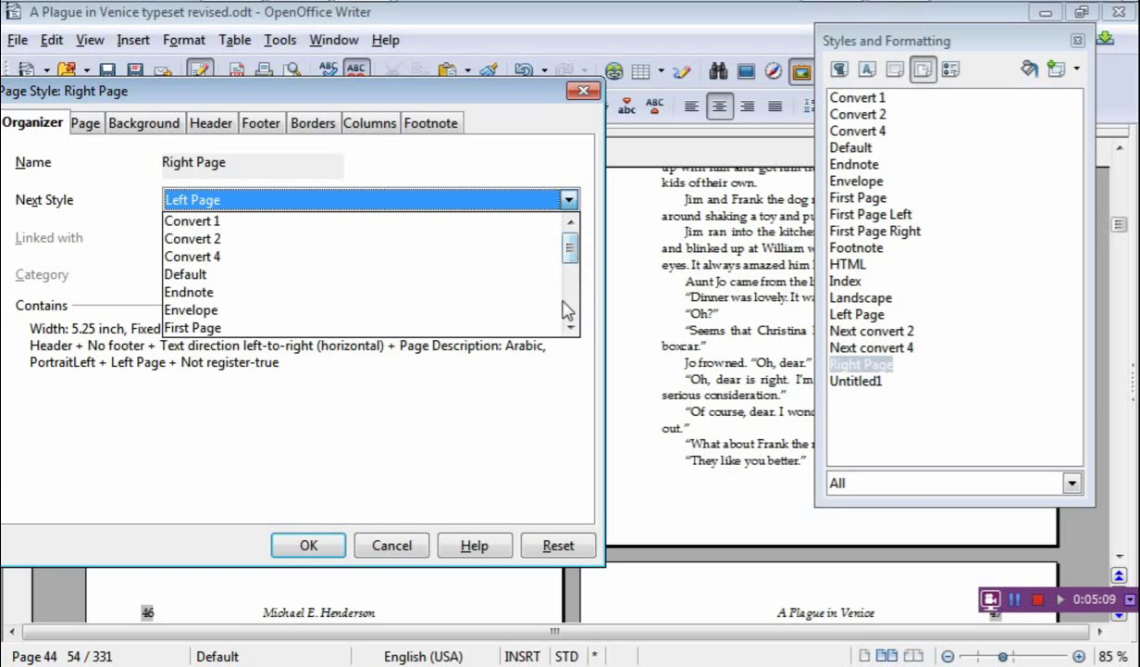
click(568, 200)
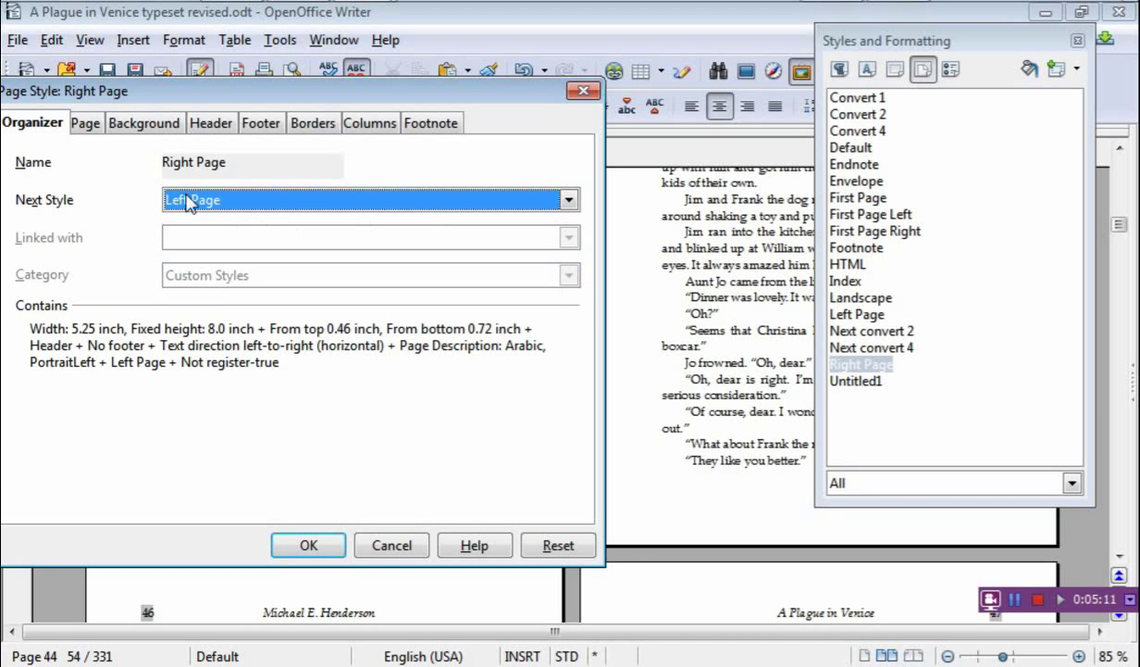
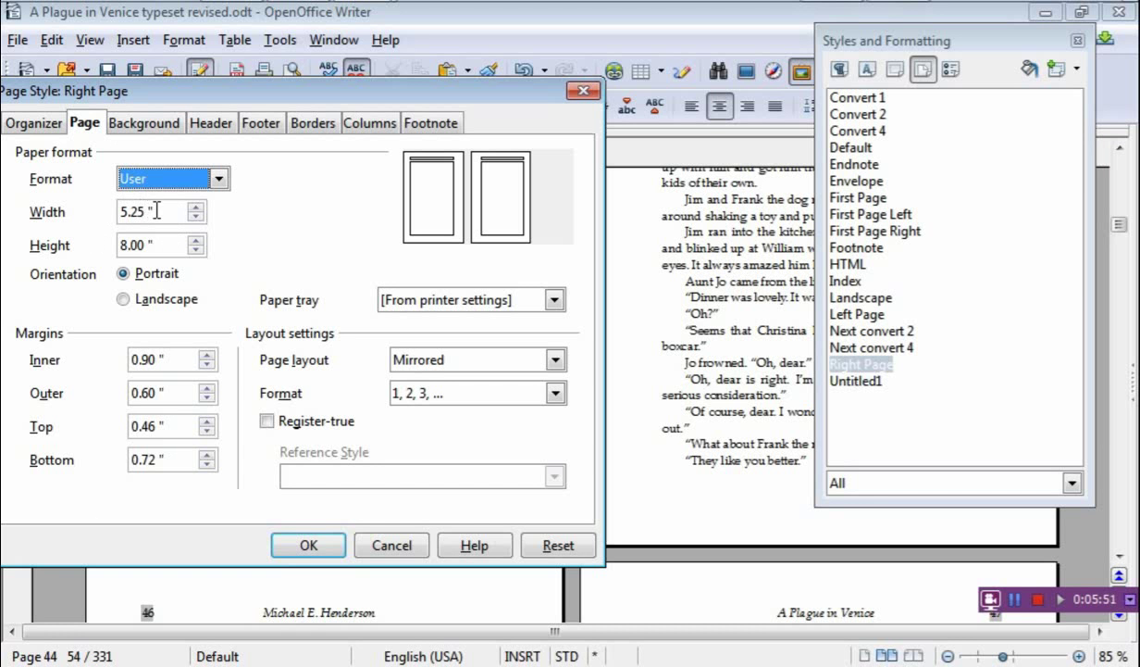
Review the paper width and height of the Right Page style, keeping 5.25" by 8.00".
drag(151, 212, 92, 211)
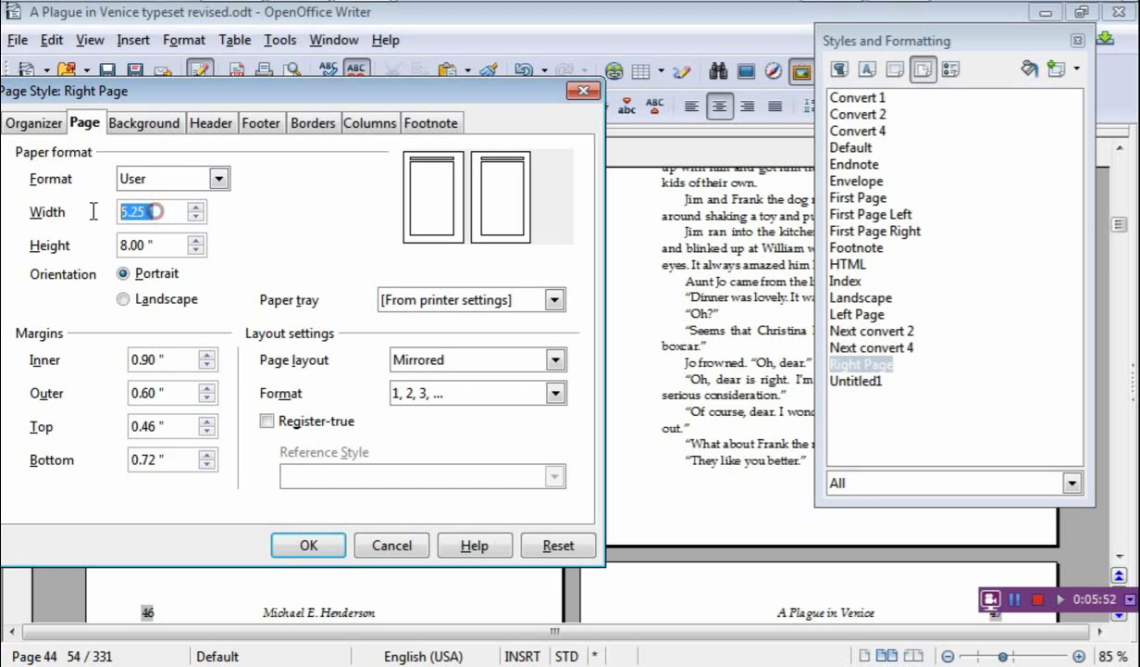
click(196, 217)
click(195, 217)
click(196, 207)
click(195, 207)
click(151, 245)
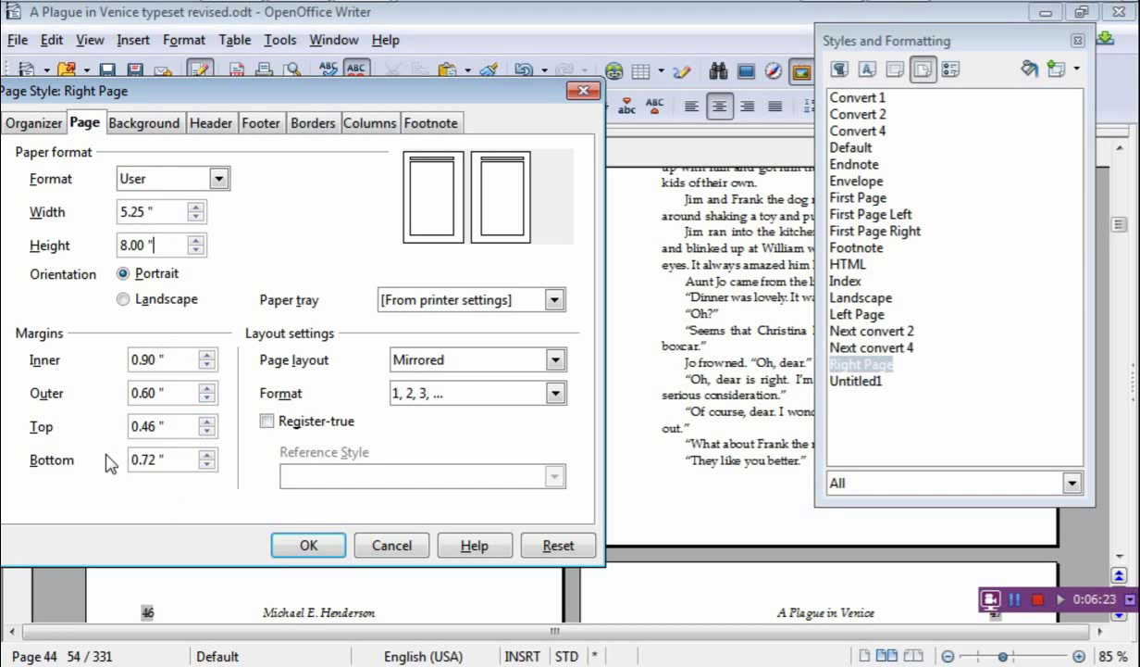
Review the bottom margin and the available page layout choices for the Right Page style, keeping Mirrored.
click(150, 463)
click(556, 361)
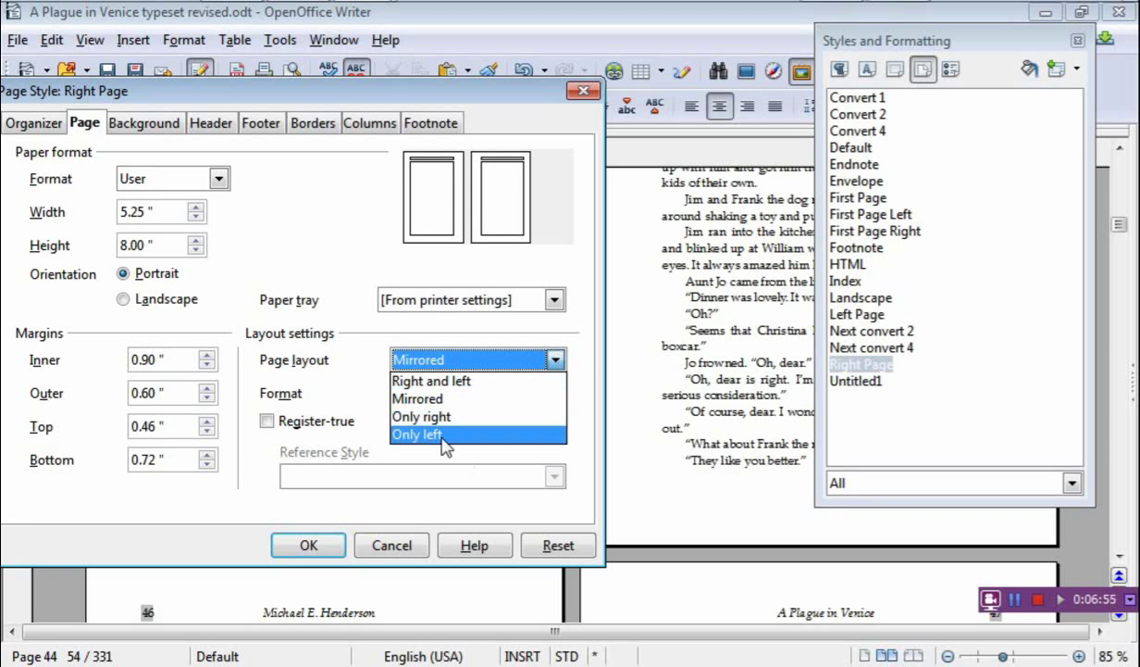
click(432, 368)
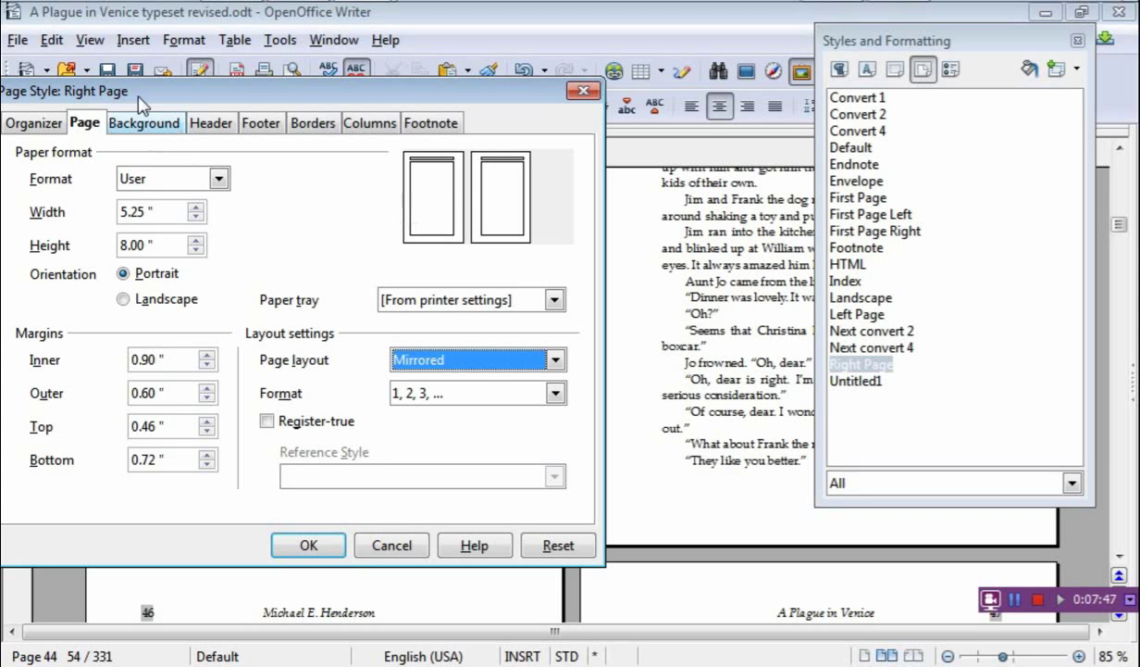
Review the header and footer settings of the Right Page style, then accept the style.
click(209, 128)
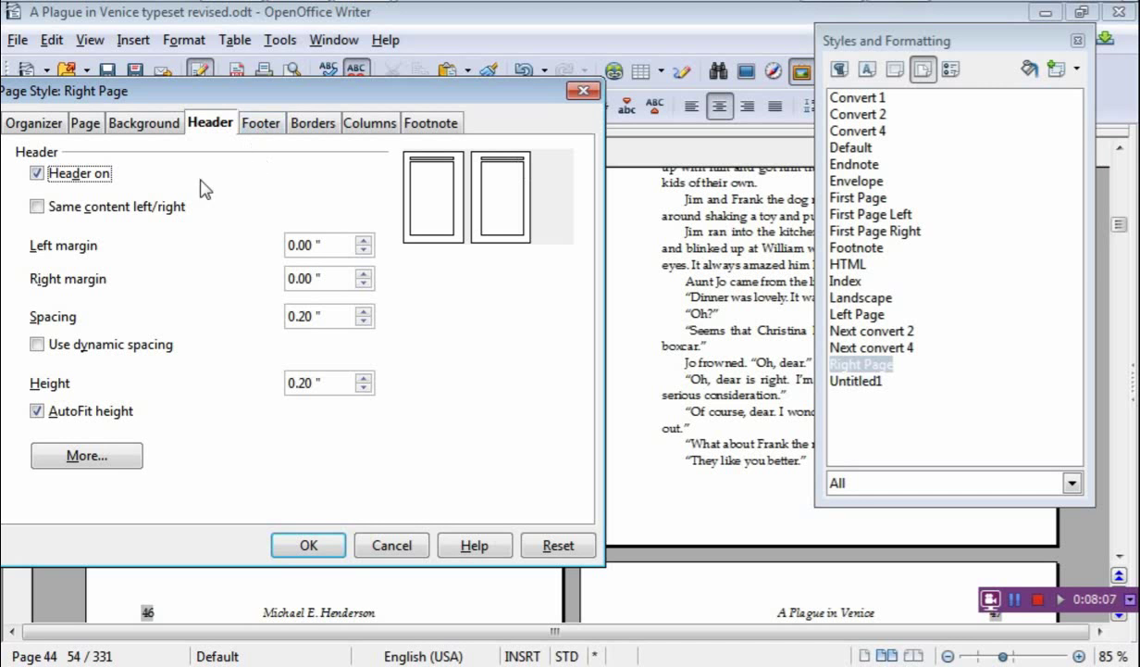
click(260, 128)
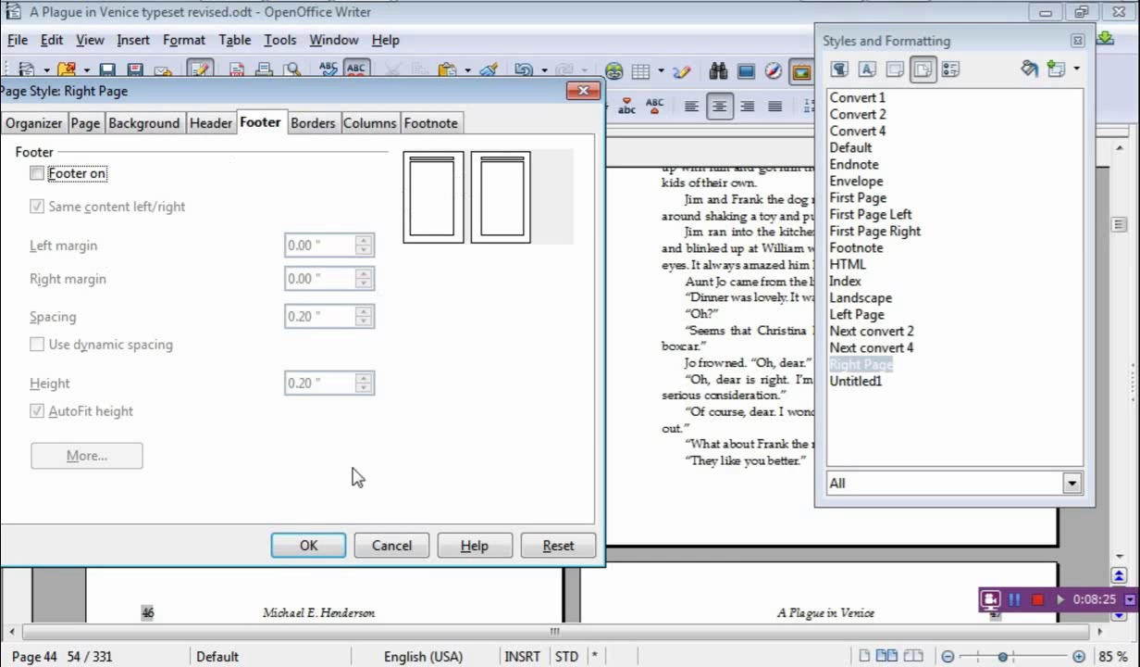
click(307, 541)
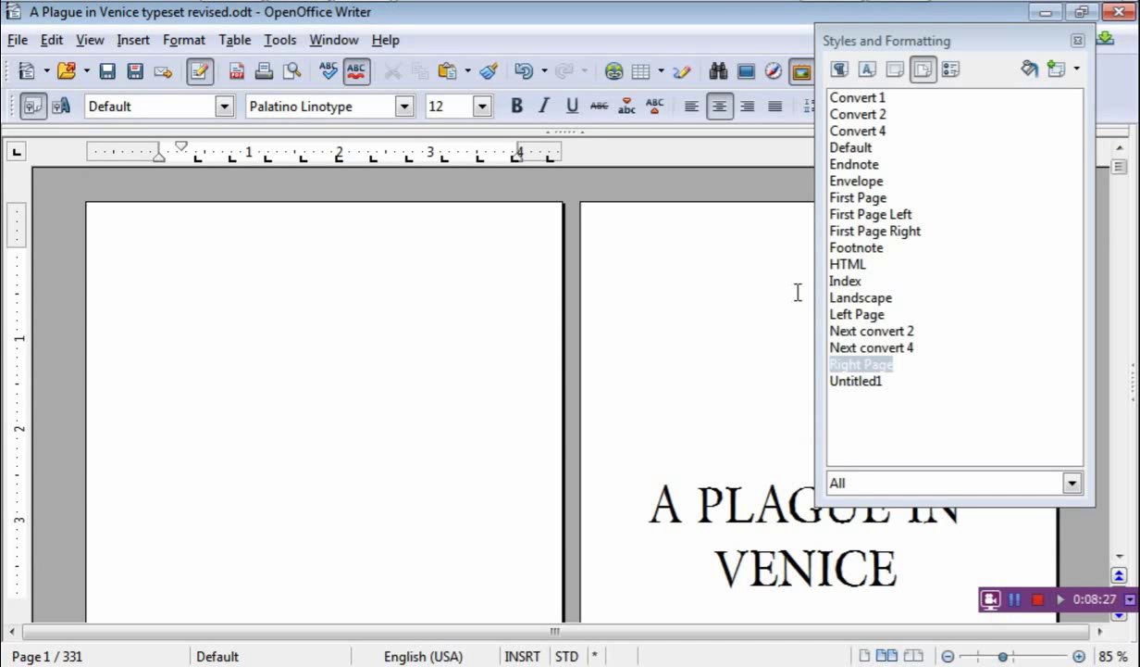
Open the First Page Left page style for modification.
click(862, 318)
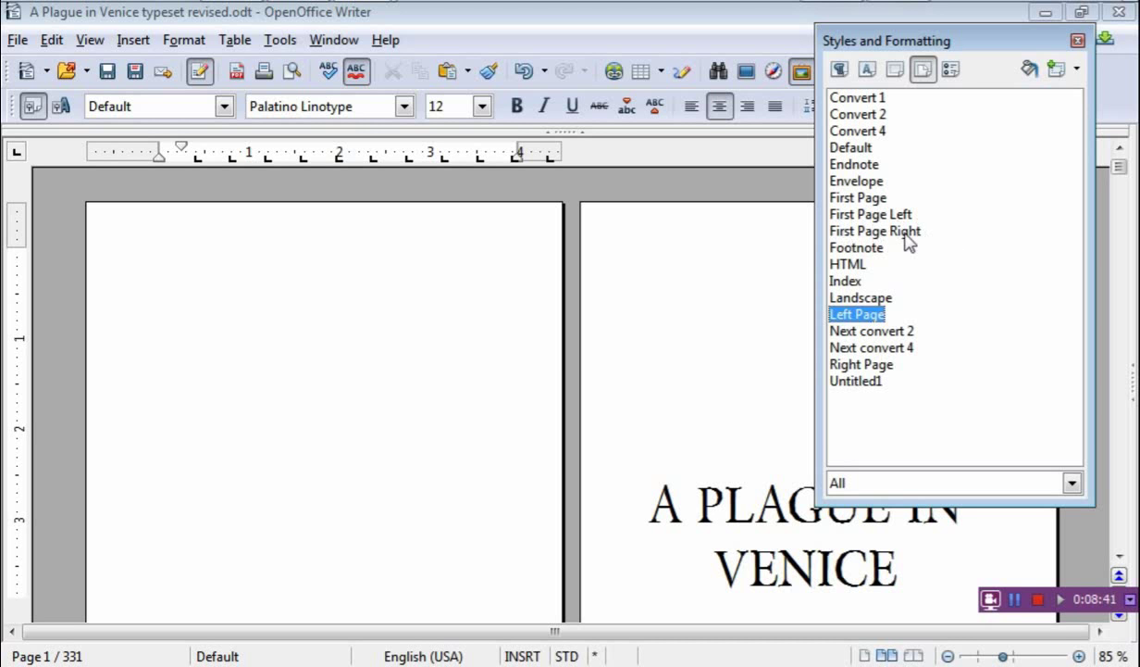
click(859, 215)
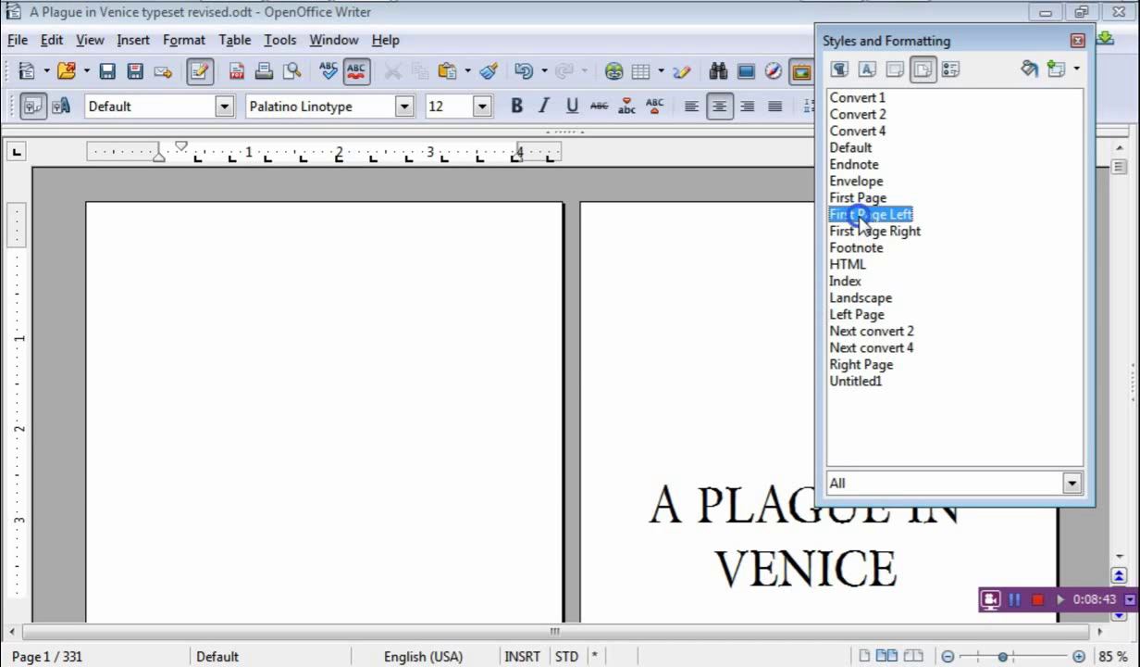
right_click(861, 216)
click(912, 250)
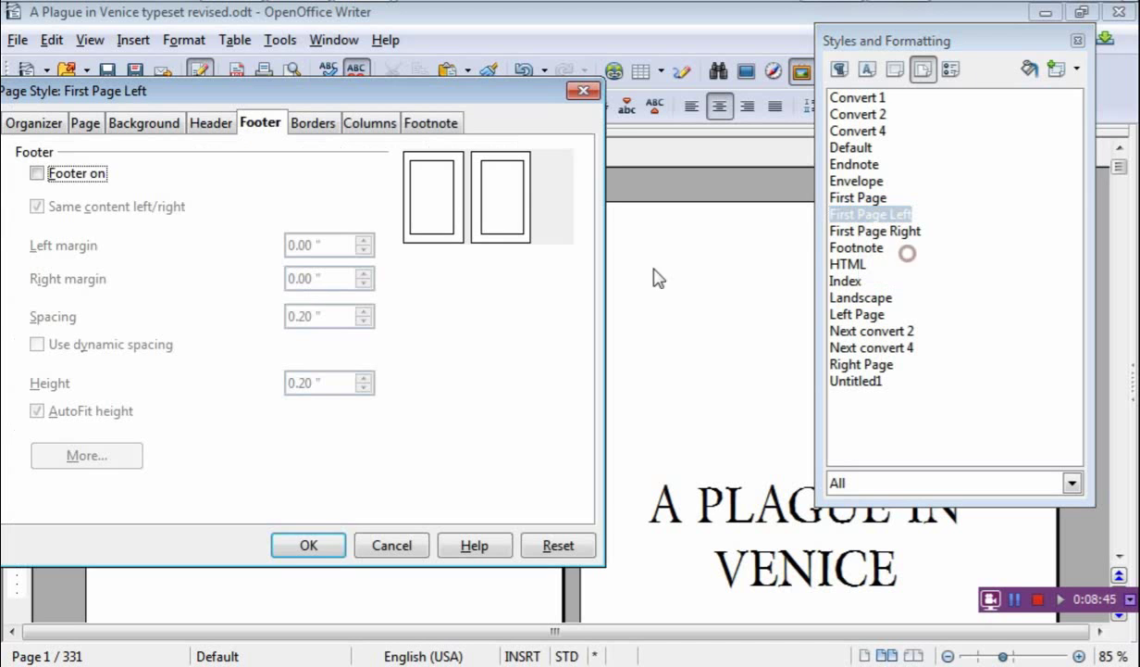
Review the next style, page format and header settings of First Page Left, then accept the style.
click(41, 123)
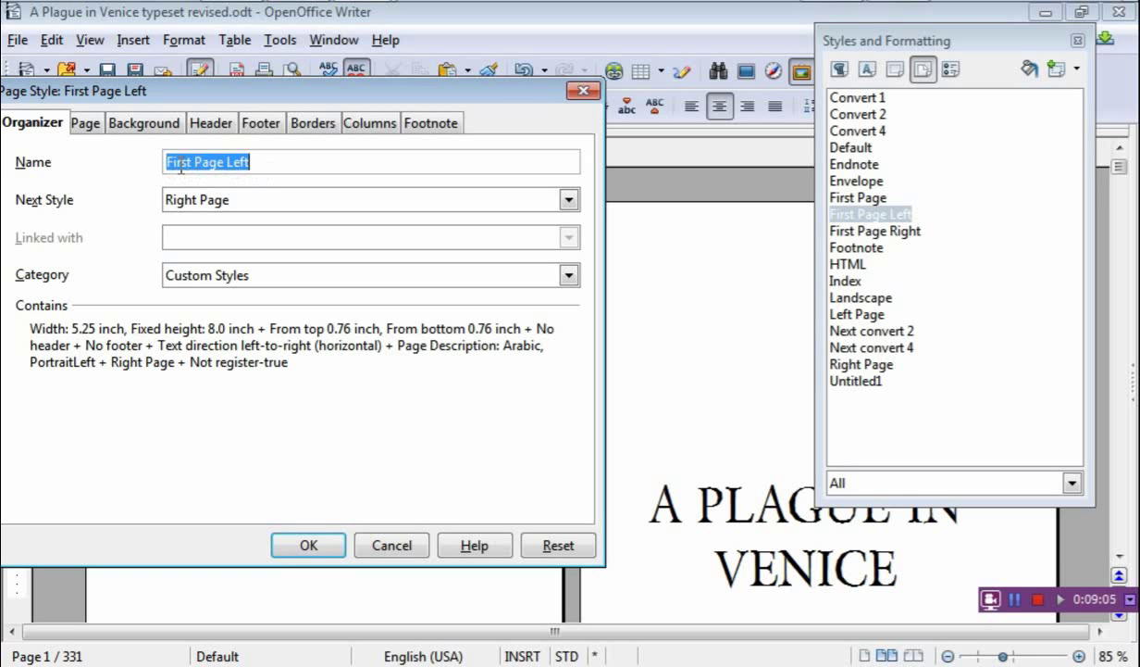
click(86, 126)
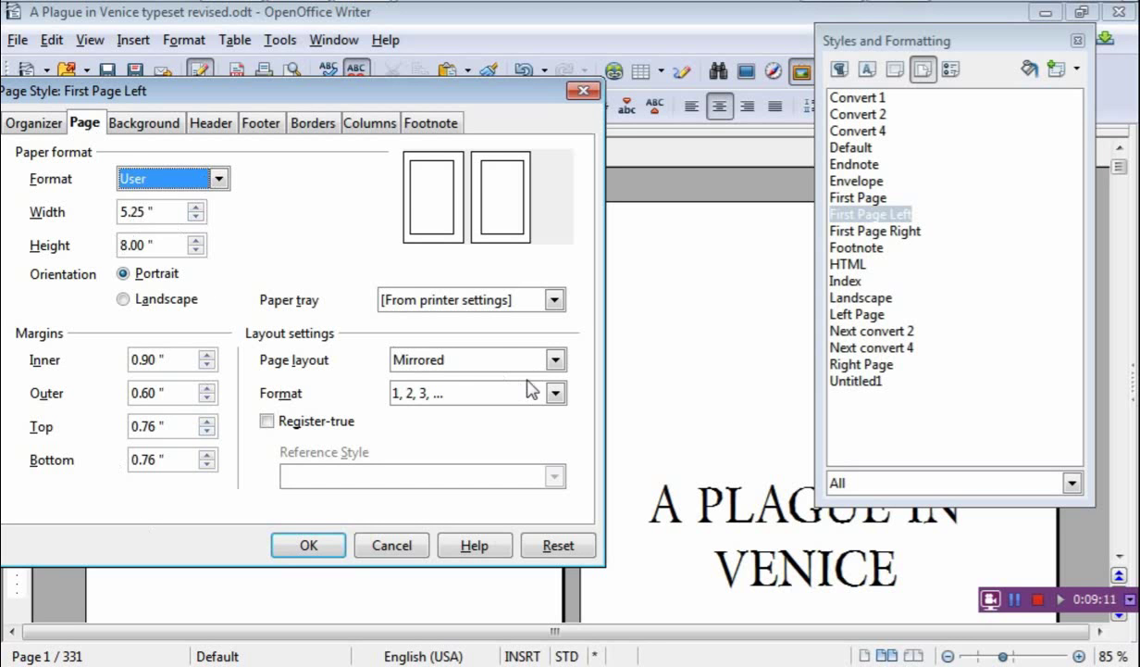
click(218, 121)
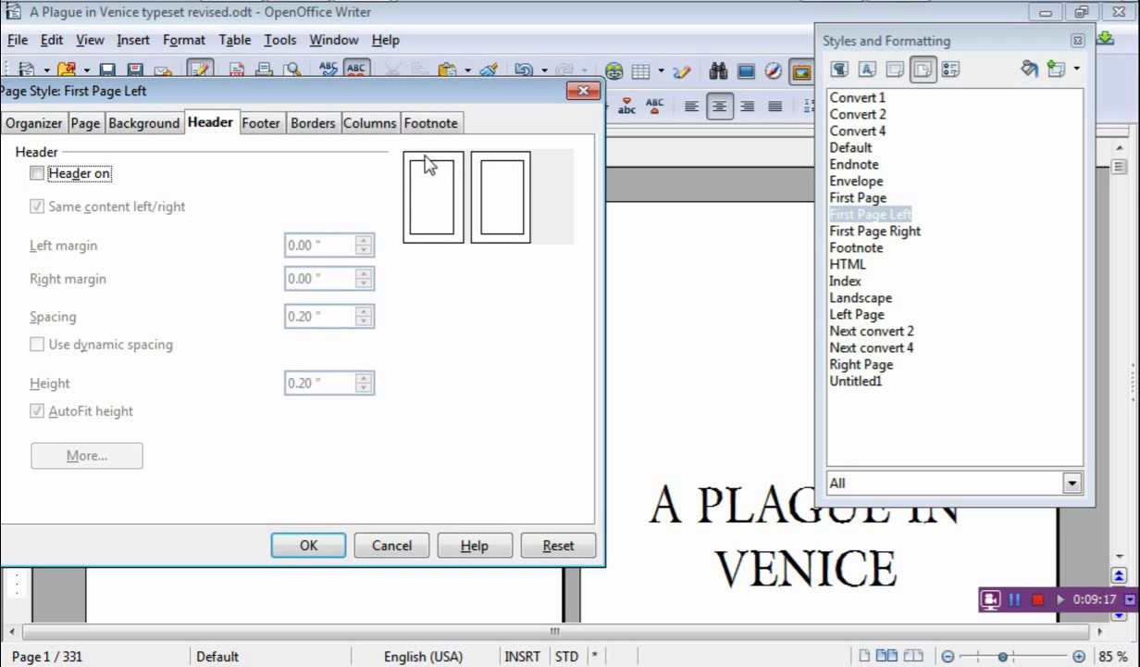
click(307, 544)
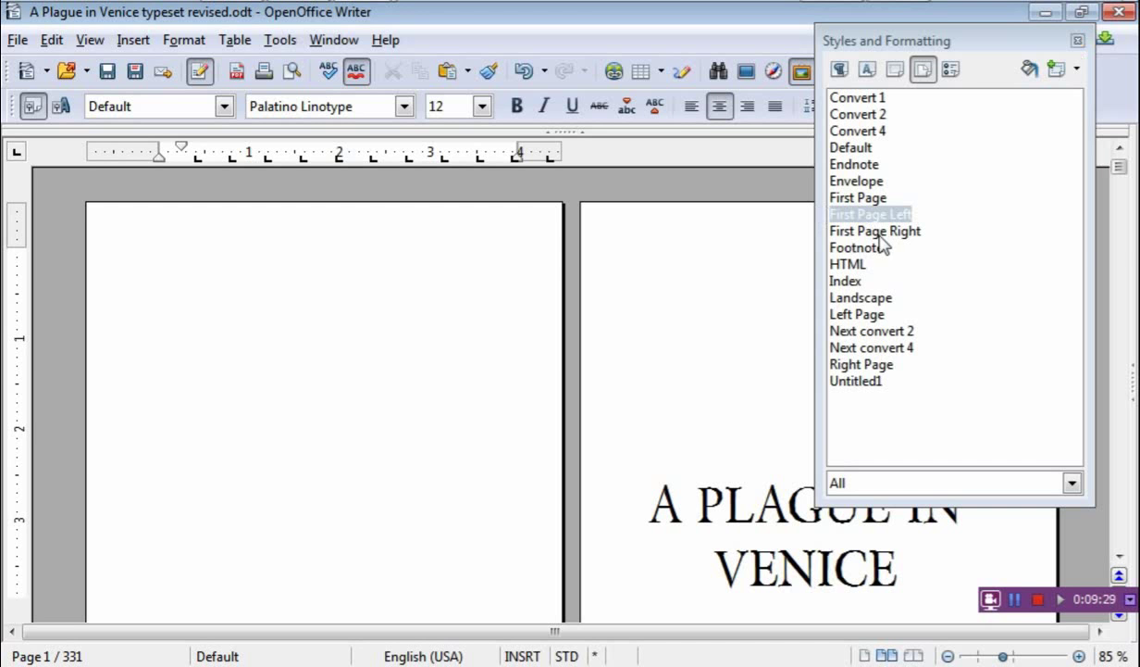
Close Styles and Formatting and place the cursor on the opening page of chapter I.
click(1077, 40)
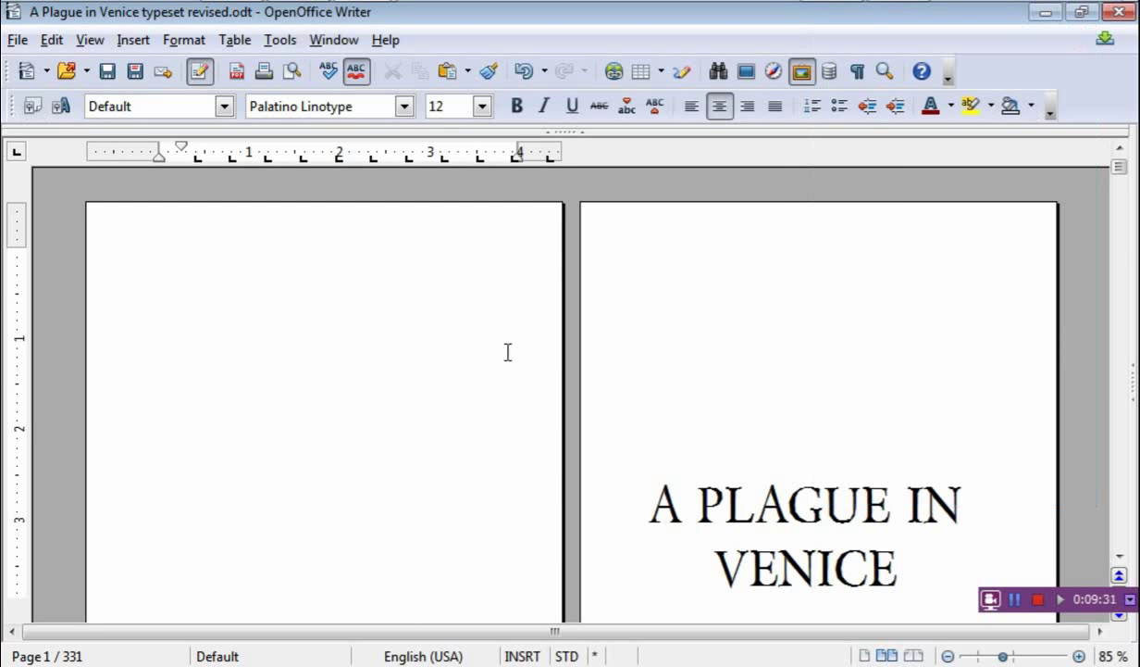
scroll(506, 370, down, 5)
scroll(507, 394, down, 18)
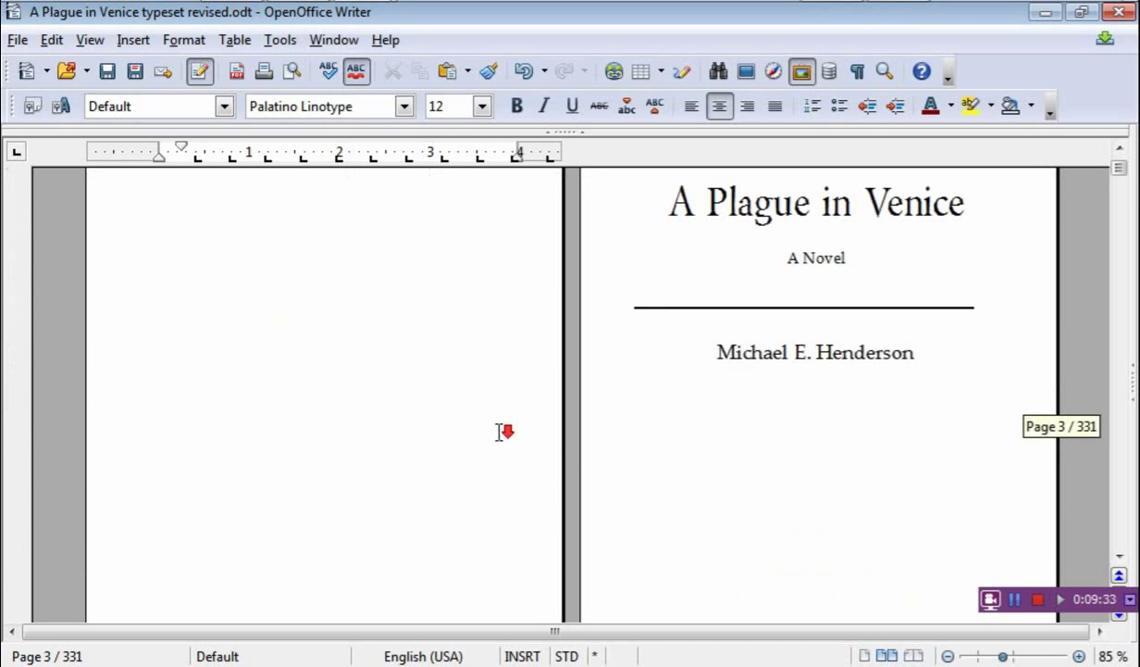
scroll(509, 424, down, 15)
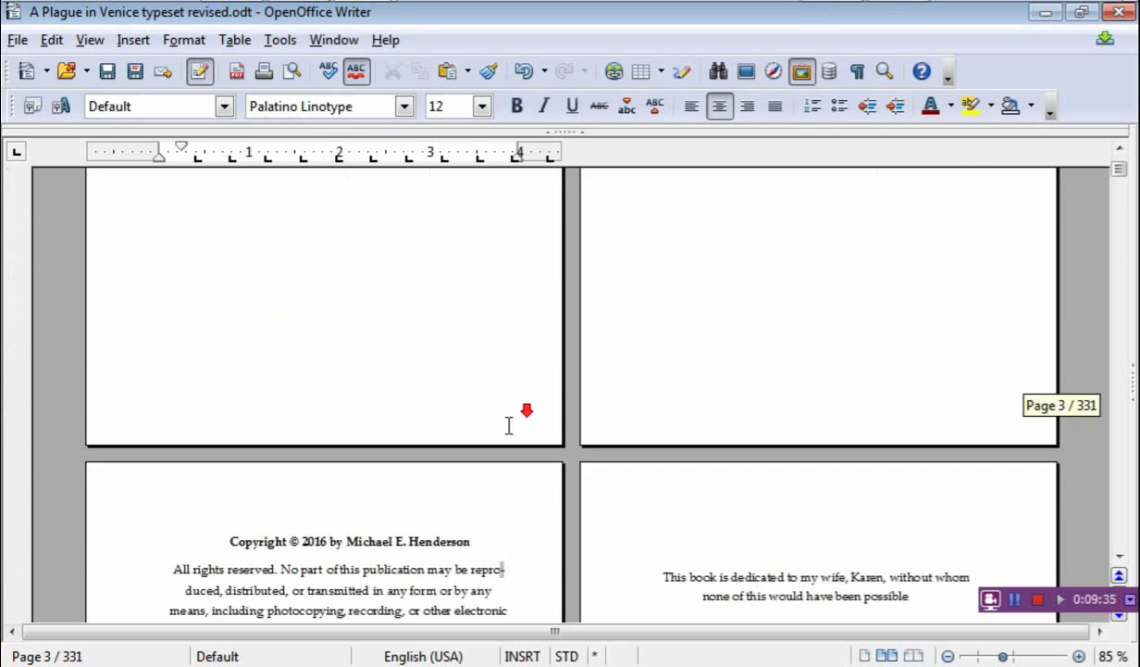
scroll(490, 453, down, 15)
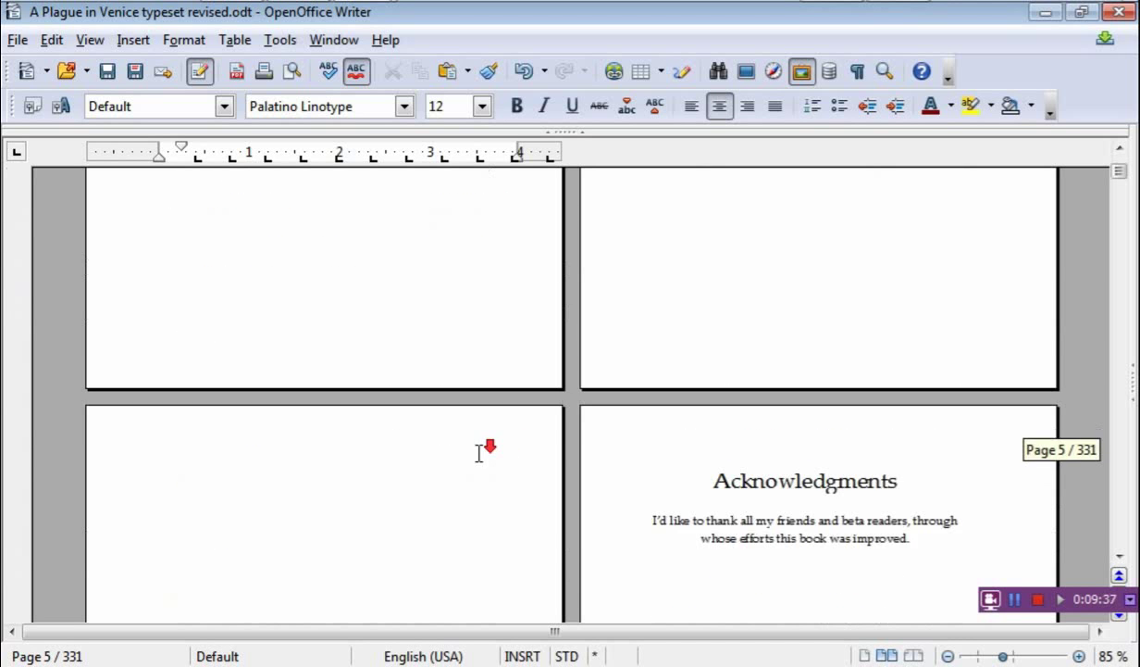
scroll(474, 469, down, 15)
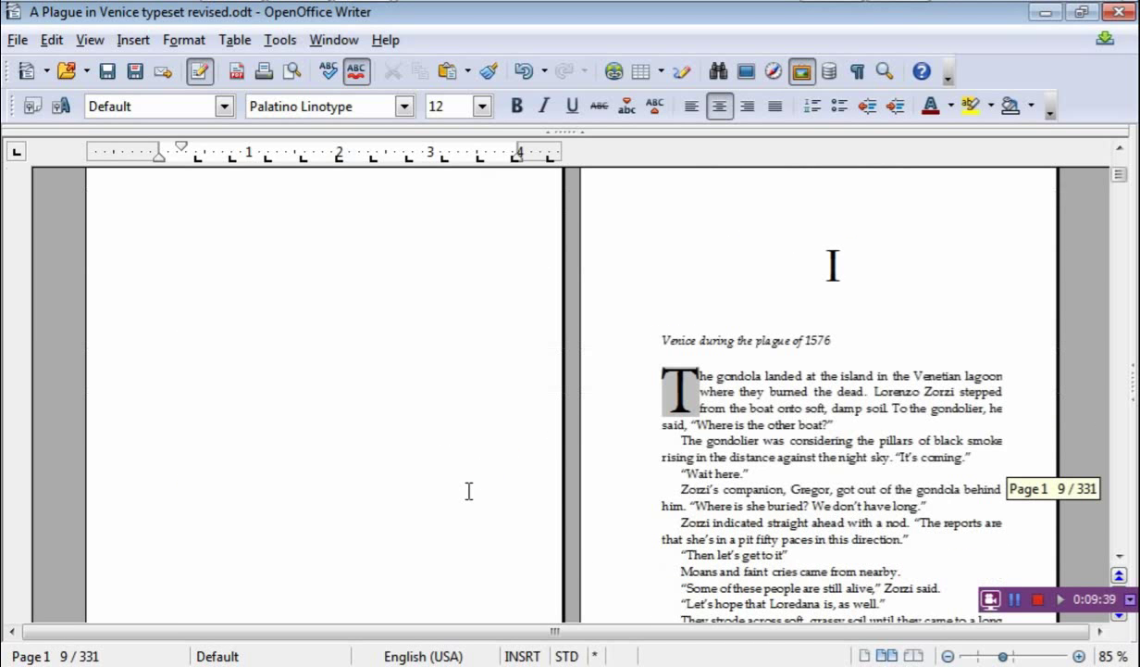
scroll(573, 453, up, 5)
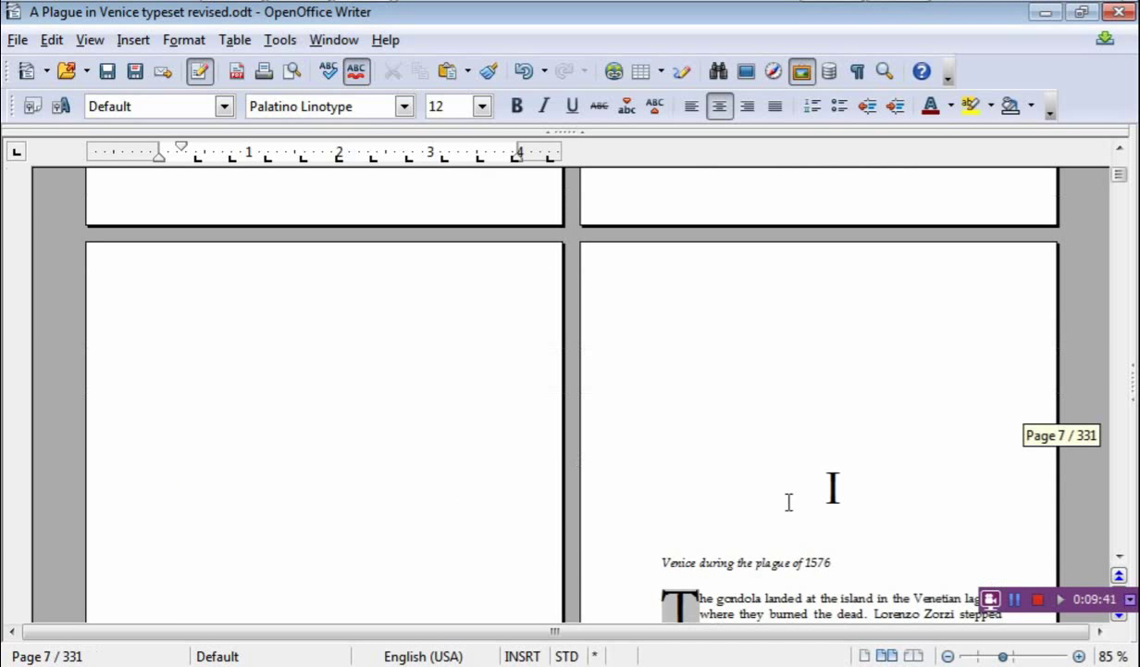
click(669, 611)
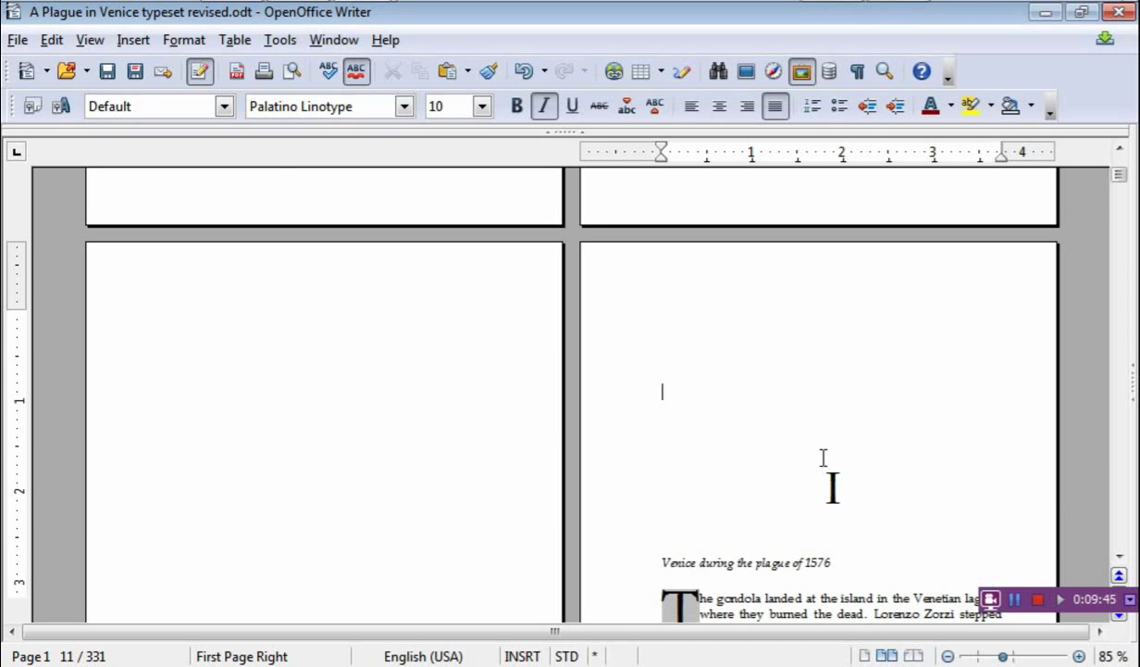
Compare the opening page of chapter I with its blank facing page and the headers on pages 2 and 3.
scroll(733, 421, down, 10)
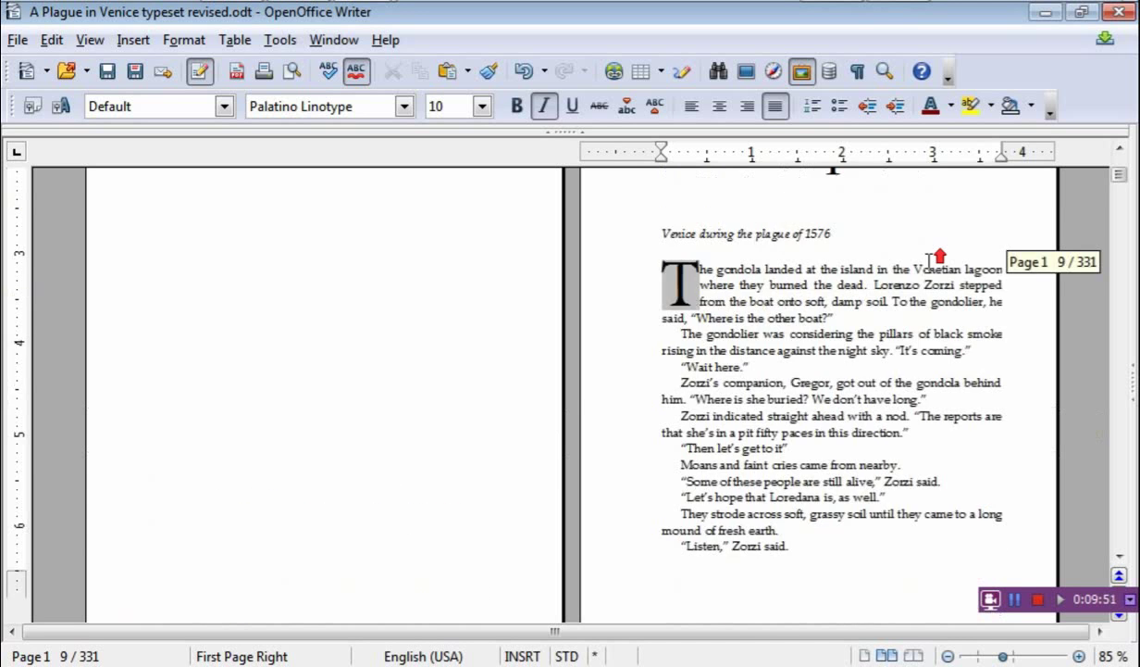
scroll(939, 259, up, 8)
scroll(870, 287, up, 2)
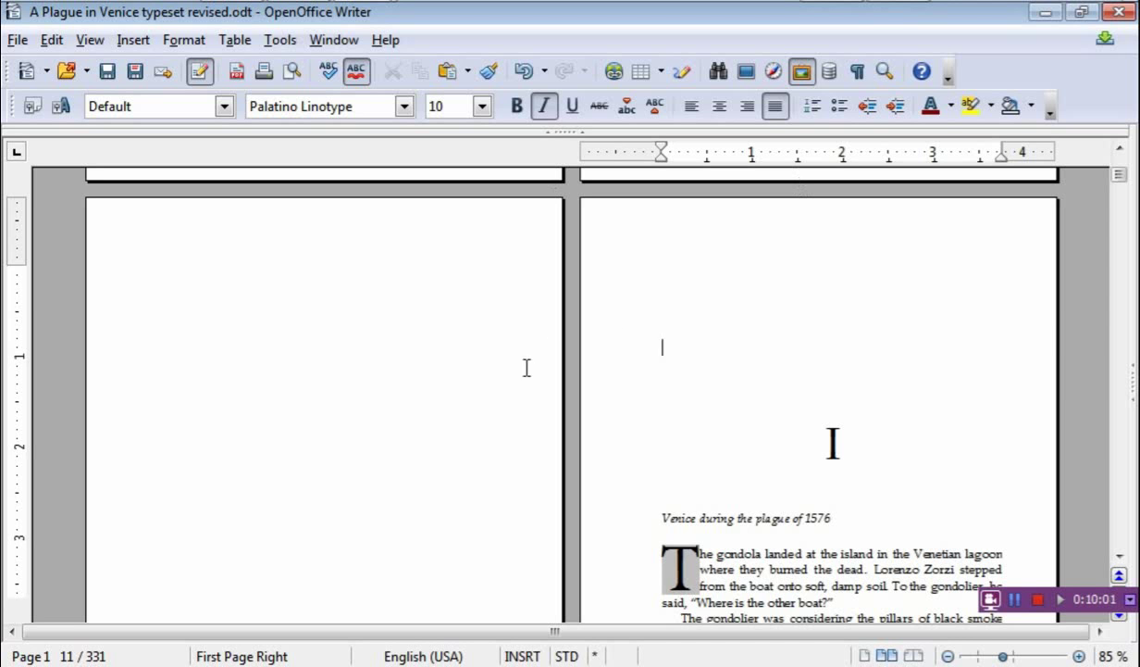
scroll(682, 390, down, 3)
scroll(715, 402, up, 4)
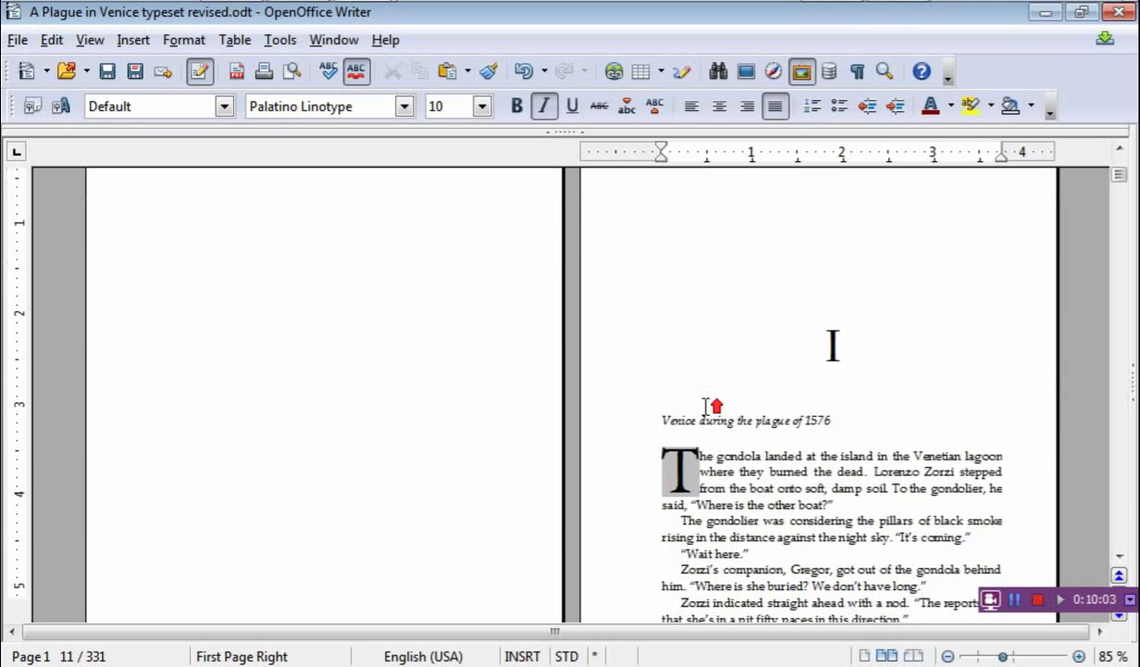
scroll(736, 303, down, 8)
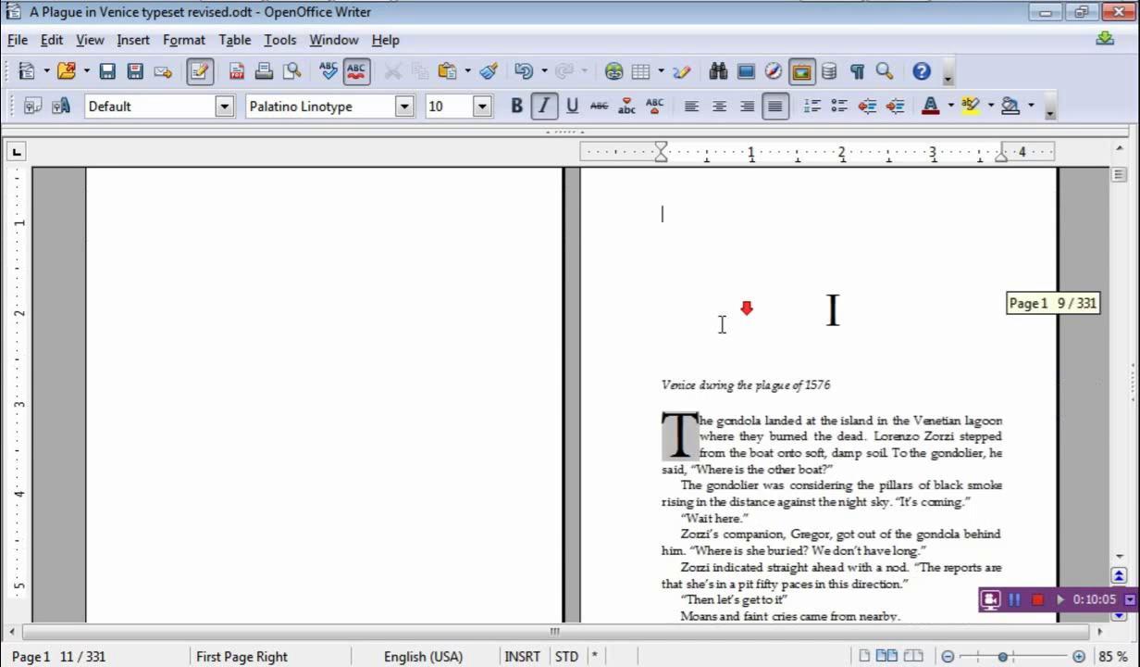
scroll(699, 359, down, 10)
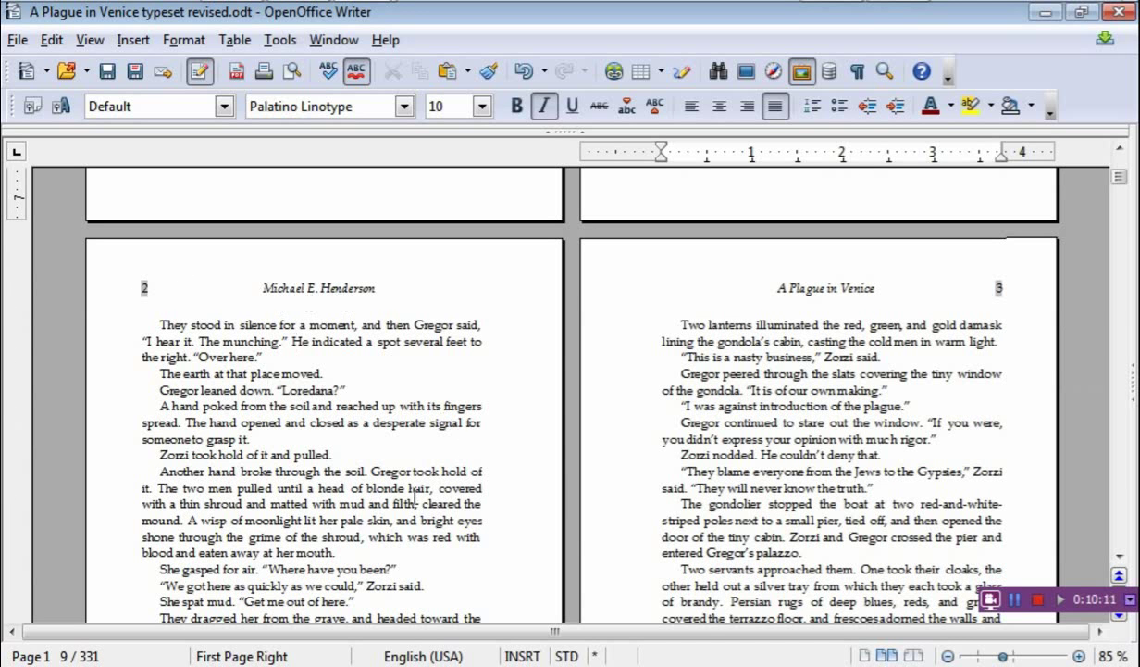
scroll(416, 495, up, 10)
scroll(818, 366, up, 4)
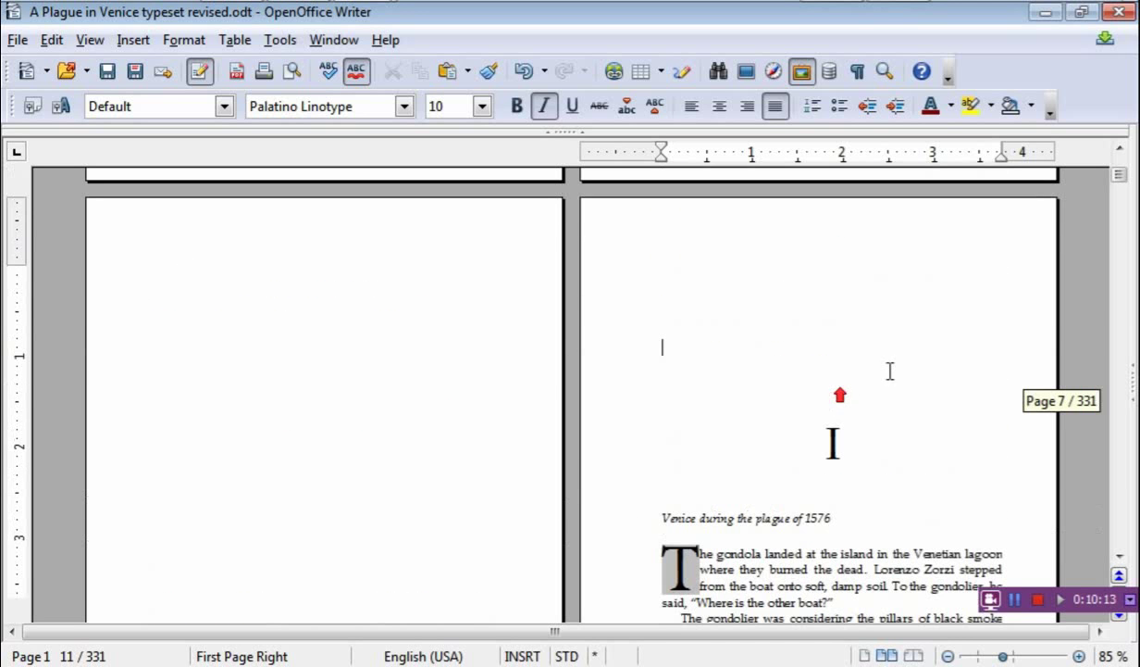
scroll(834, 428, down, 2)
scroll(834, 428, down, 8)
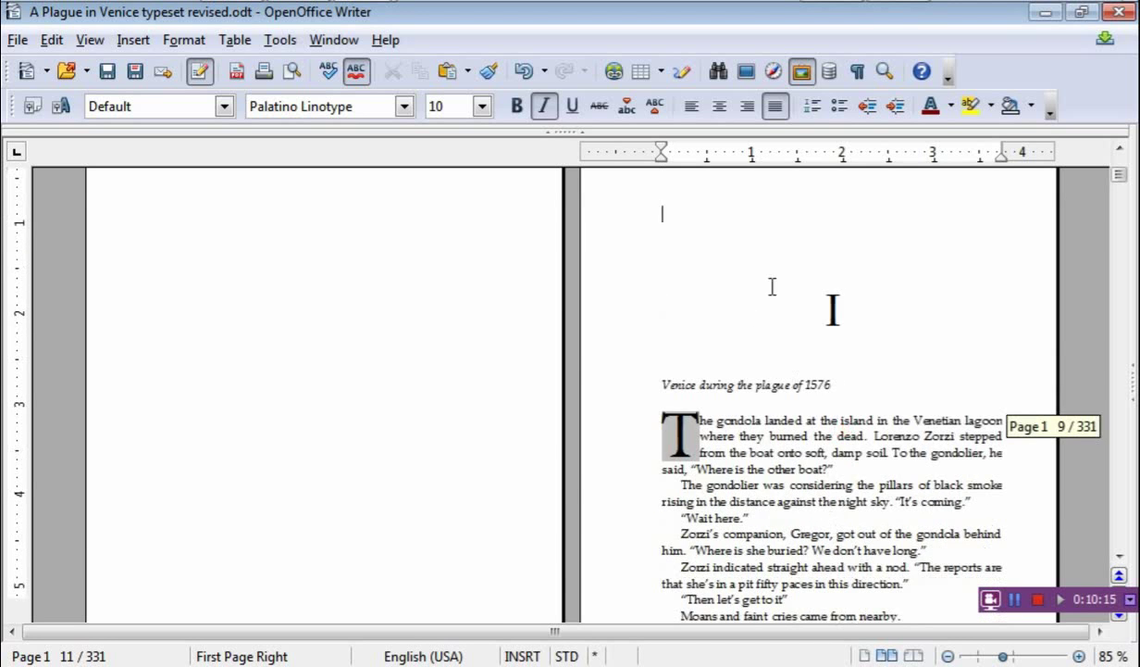
Examine the alternating headers and page numbers on body pages 2 to 7.
scroll(811, 413, down, 3)
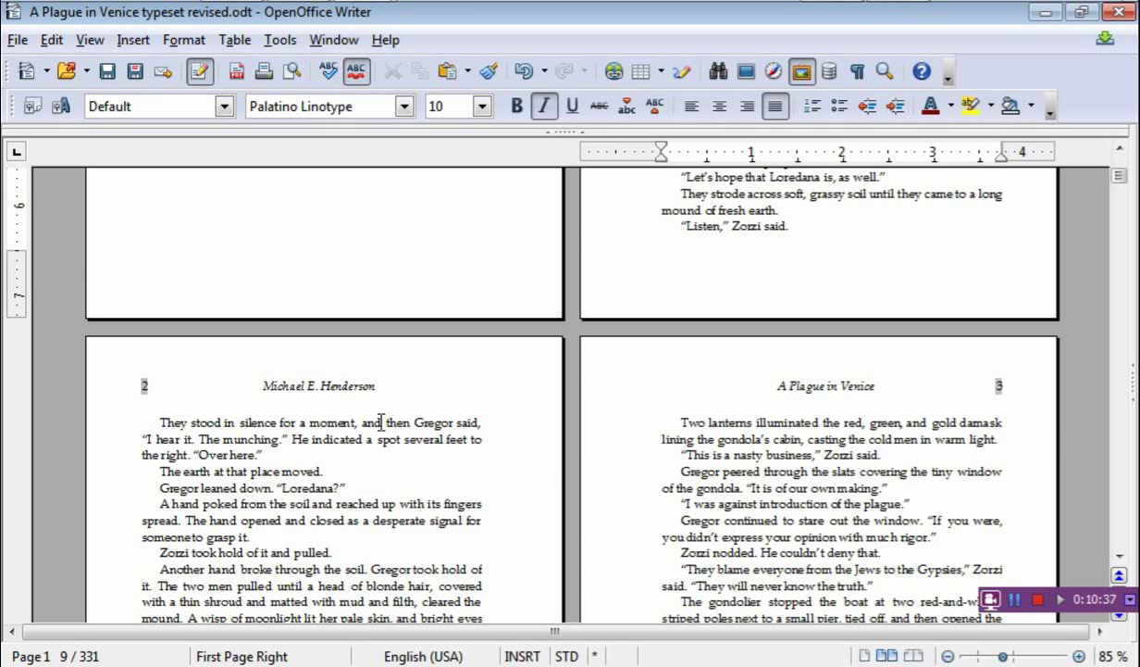
scroll(381, 422, down, 7)
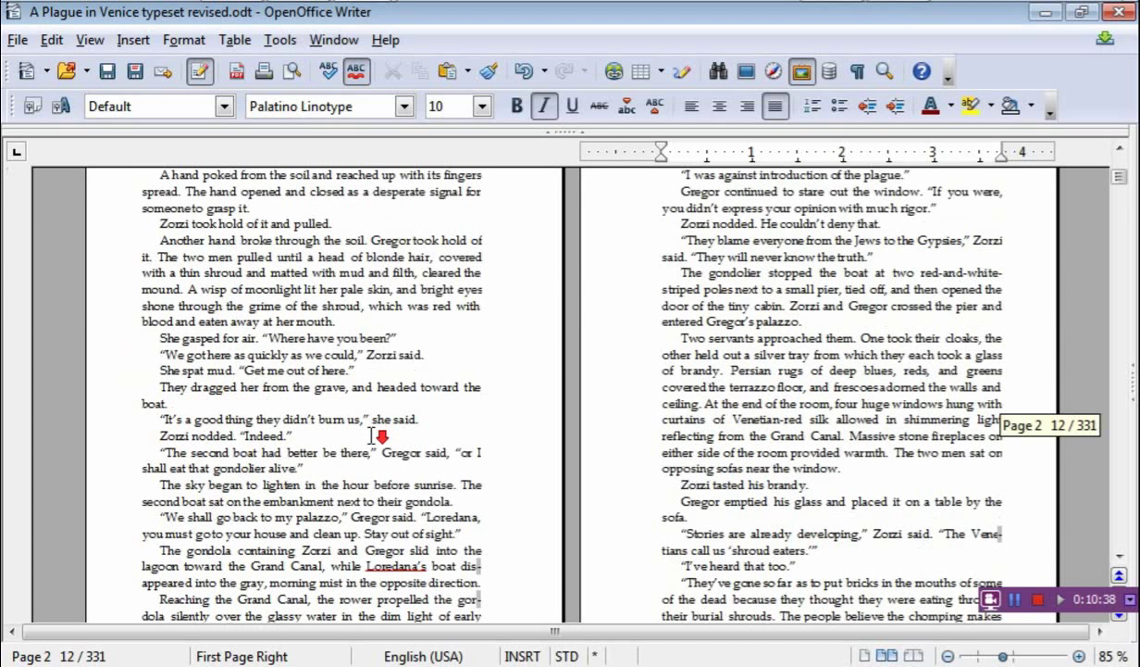
scroll(373, 435, down, 10)
scroll(340, 231, down, 10)
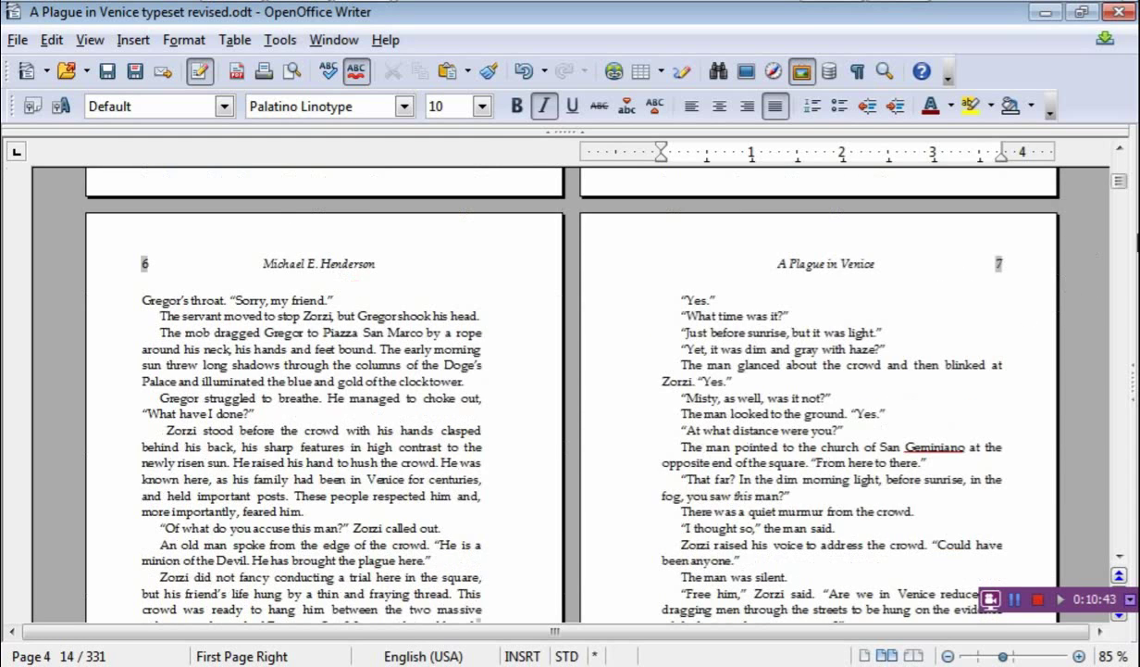
Go to the end of the book and examine the left-hand opening page of chapter XXXVII and the pages following it.
drag(1119, 179, 1123, 547)
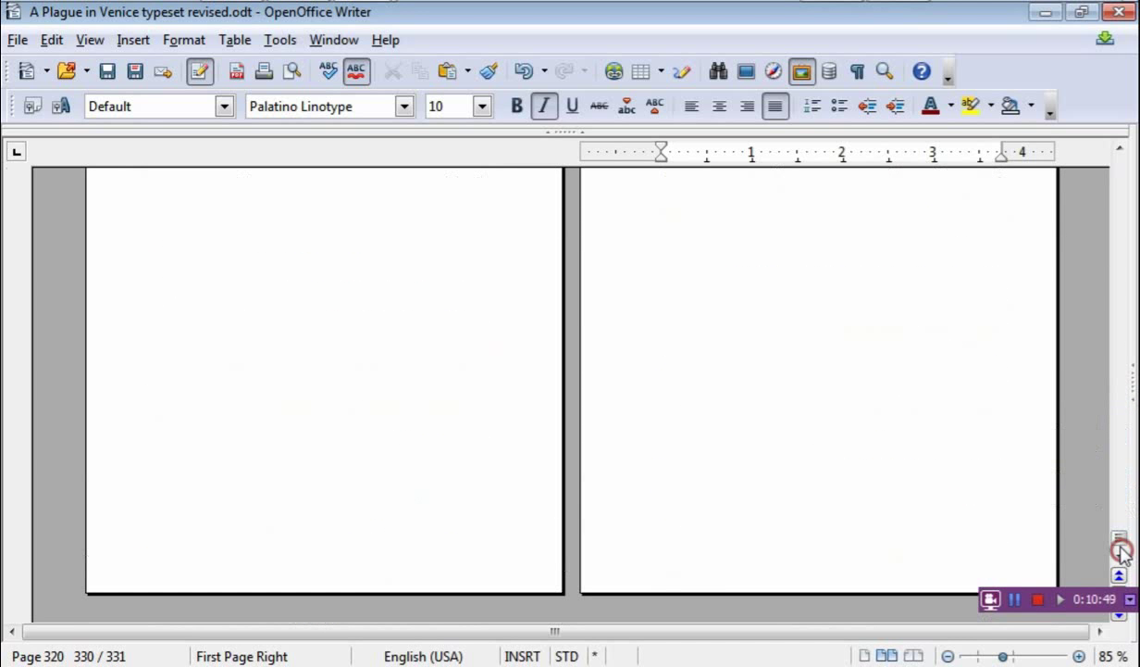
drag(1118, 368, 438, 375)
scroll(438, 375, up, 15)
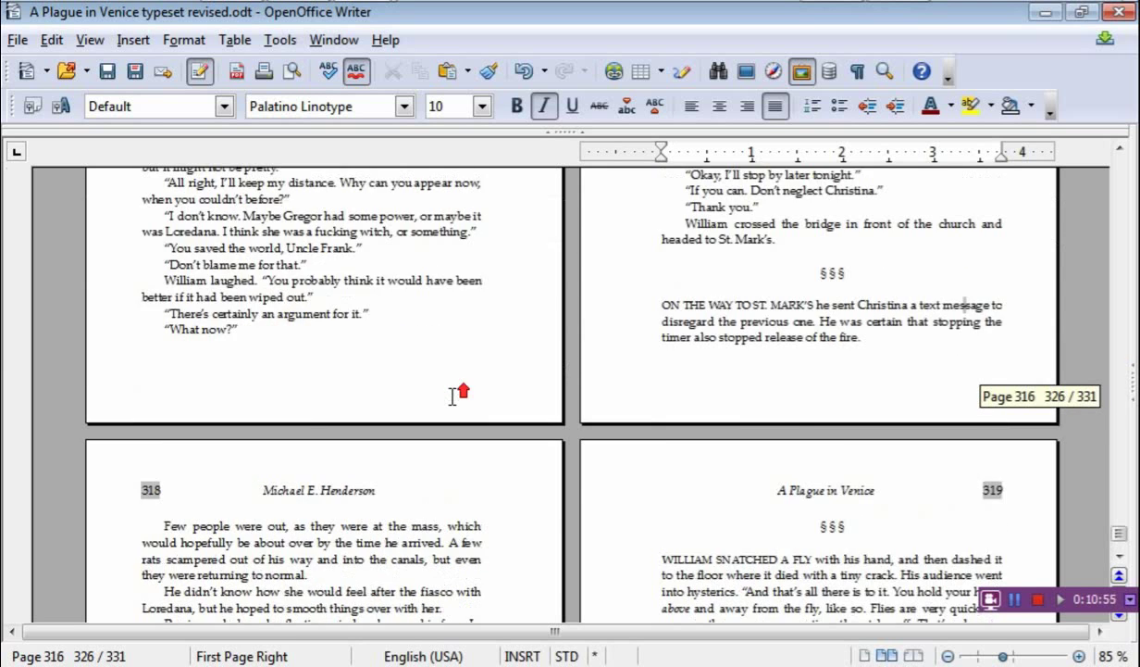
scroll(452, 396, up, 6)
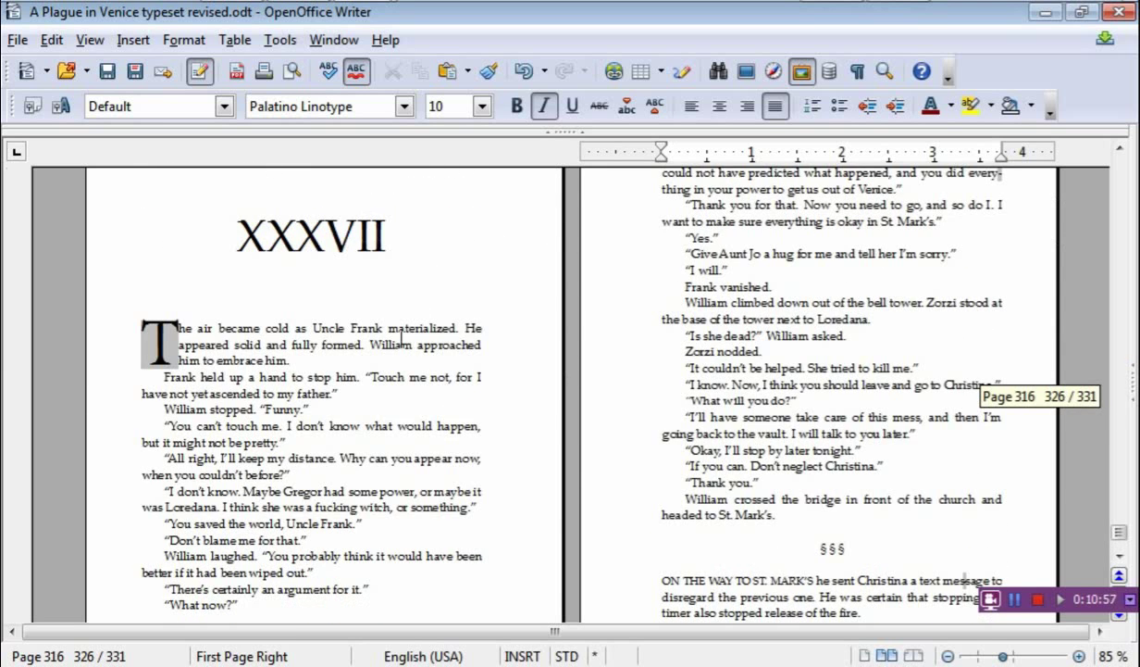
scroll(389, 387, down, 15)
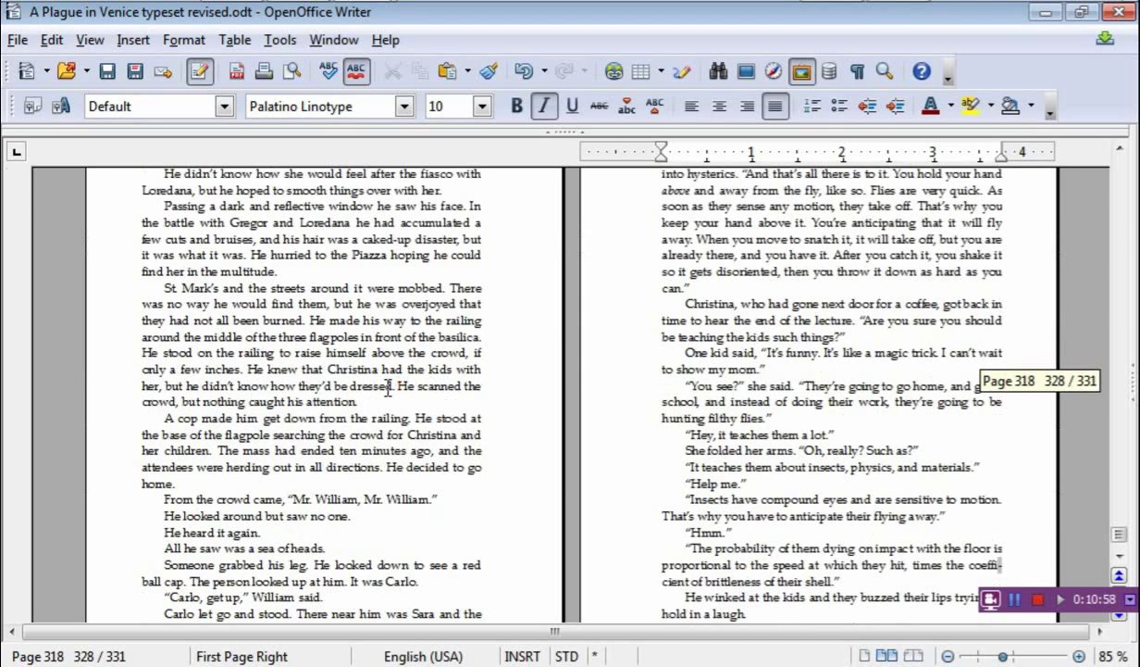
Examine the last story page and the facing About the Author page, placing the cursor at the end of the story.
scroll(389, 387, down, 10)
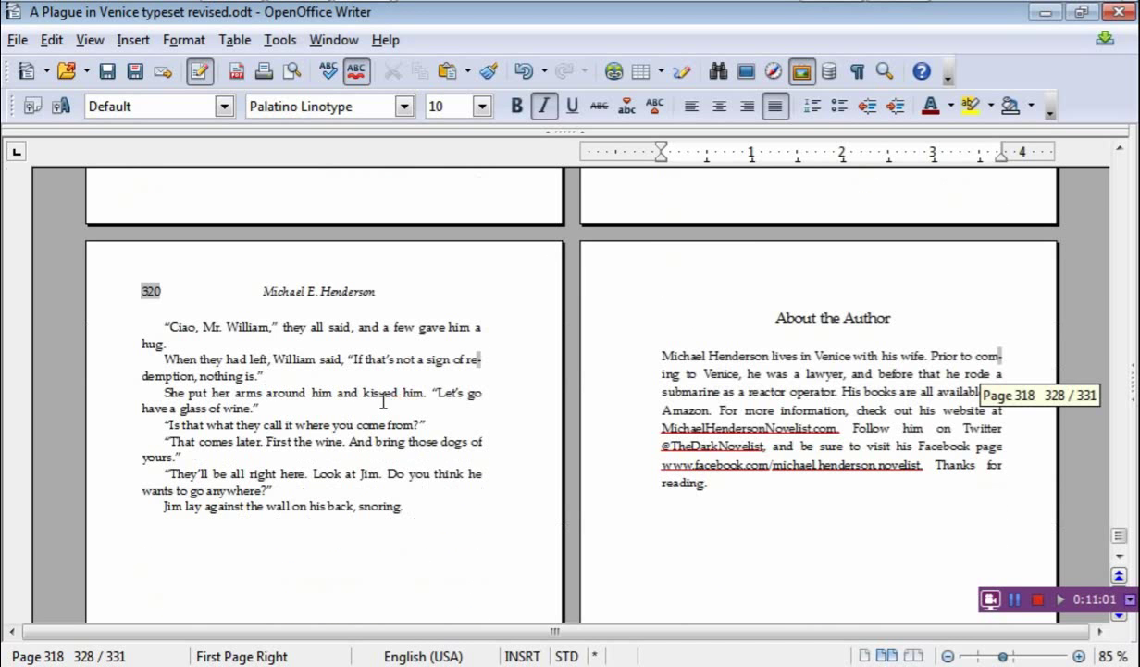
click(439, 511)
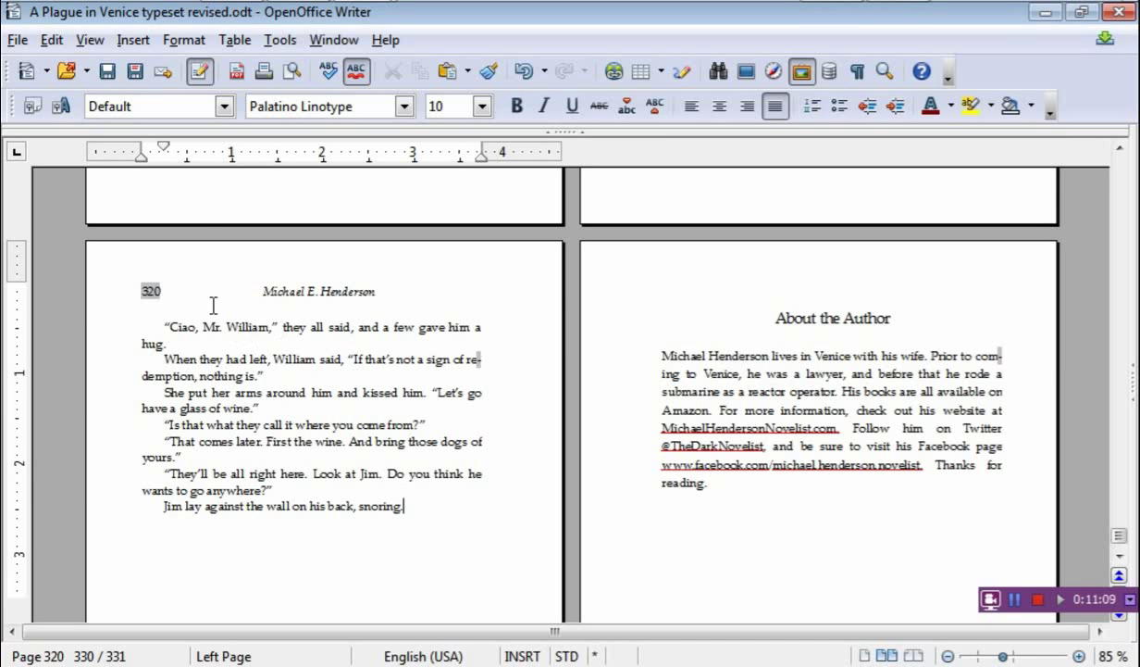
Switch to Plague in Venice Official Manuscript.doc and check the page styles of the PART 1 and CHAPTER ONE pages.
key(alt+Tab)
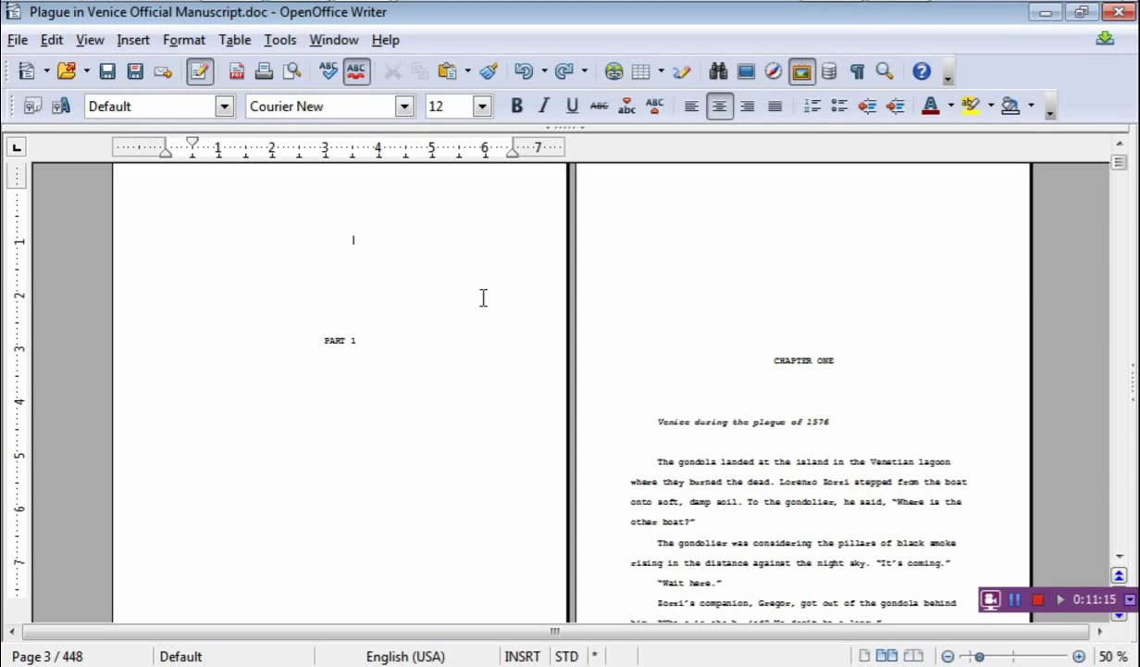
key(shift+F10)
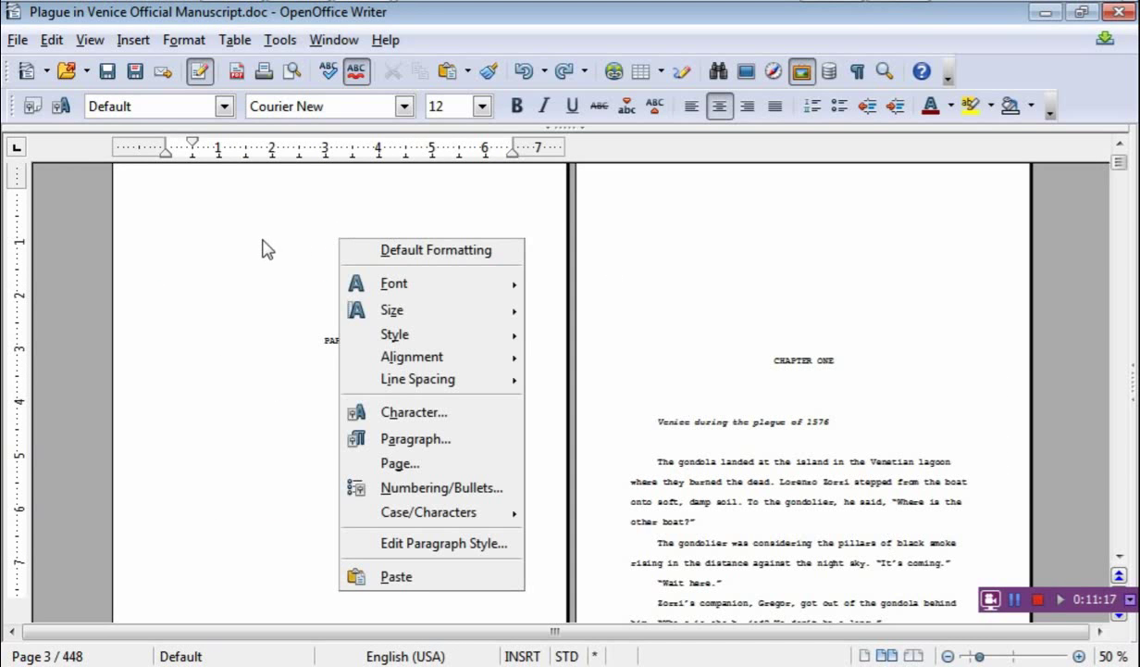
click(263, 248)
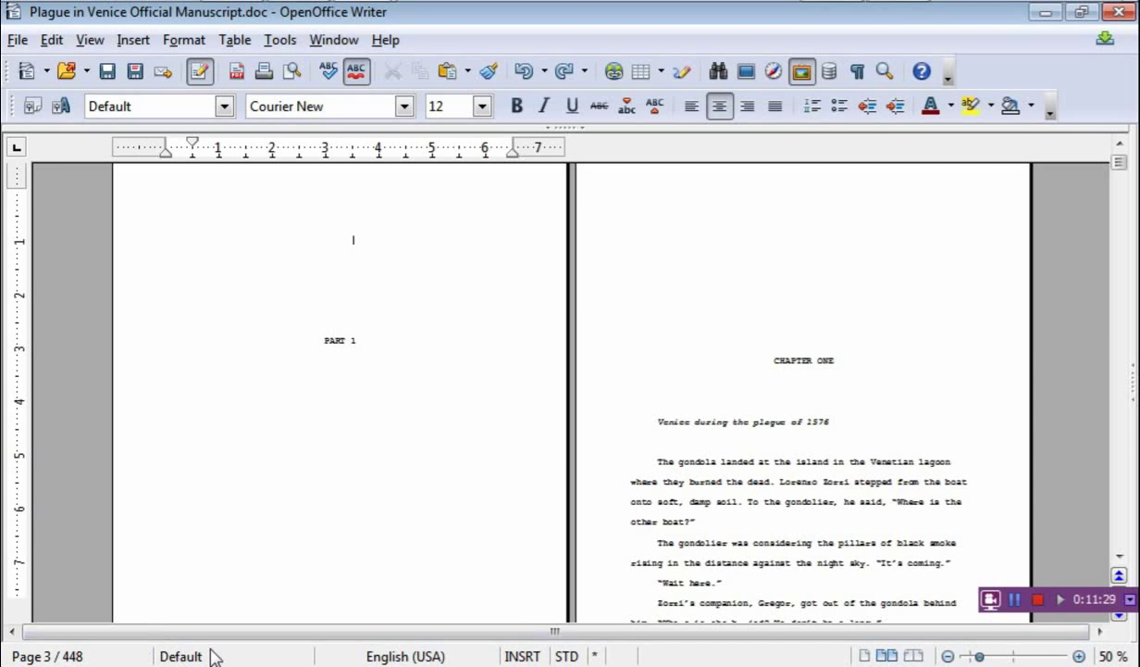
click(279, 449)
click(736, 307)
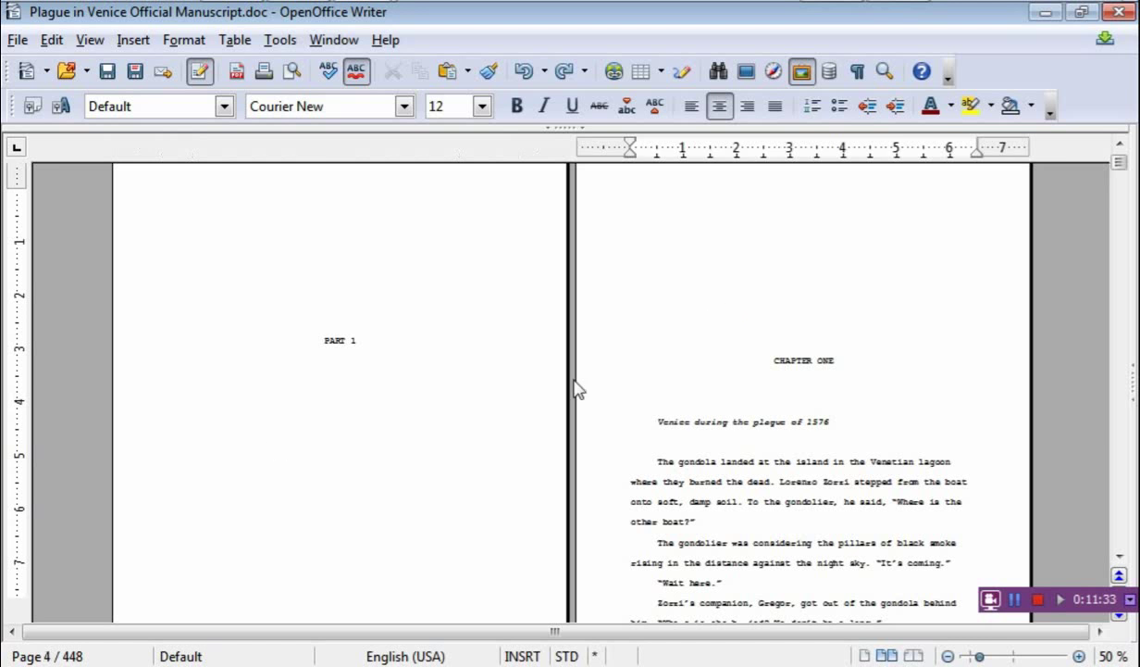
click(492, 412)
Check the page styles of the manuscript's title page and the blank page beside it.
drag(1122, 163, 1120, 156)
click(353, 312)
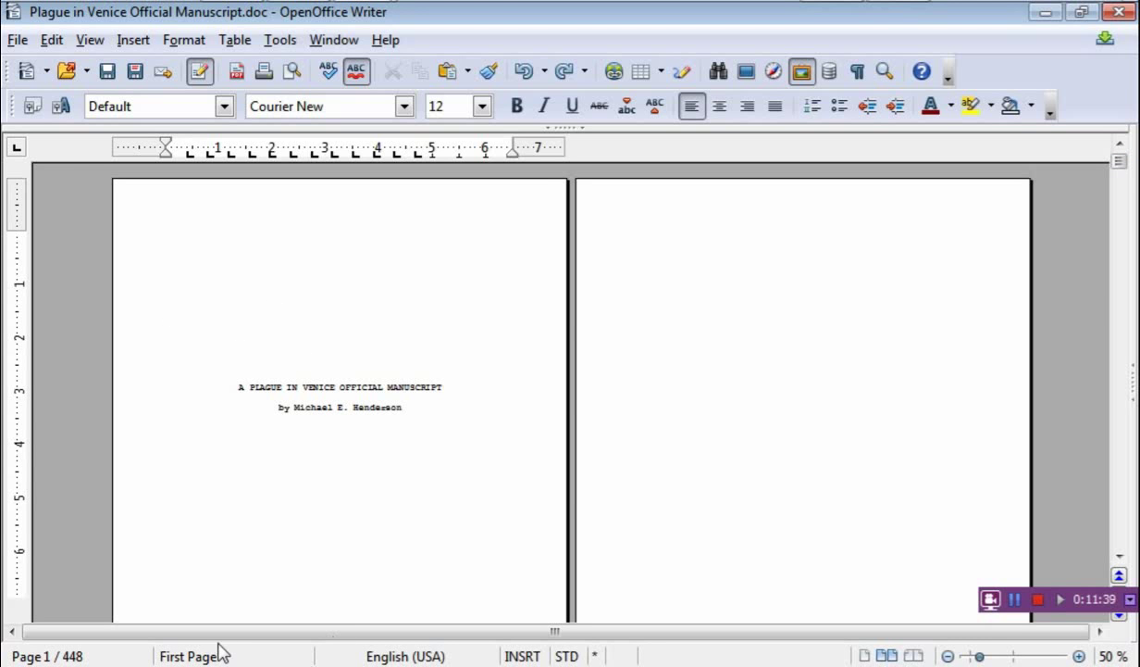
click(754, 414)
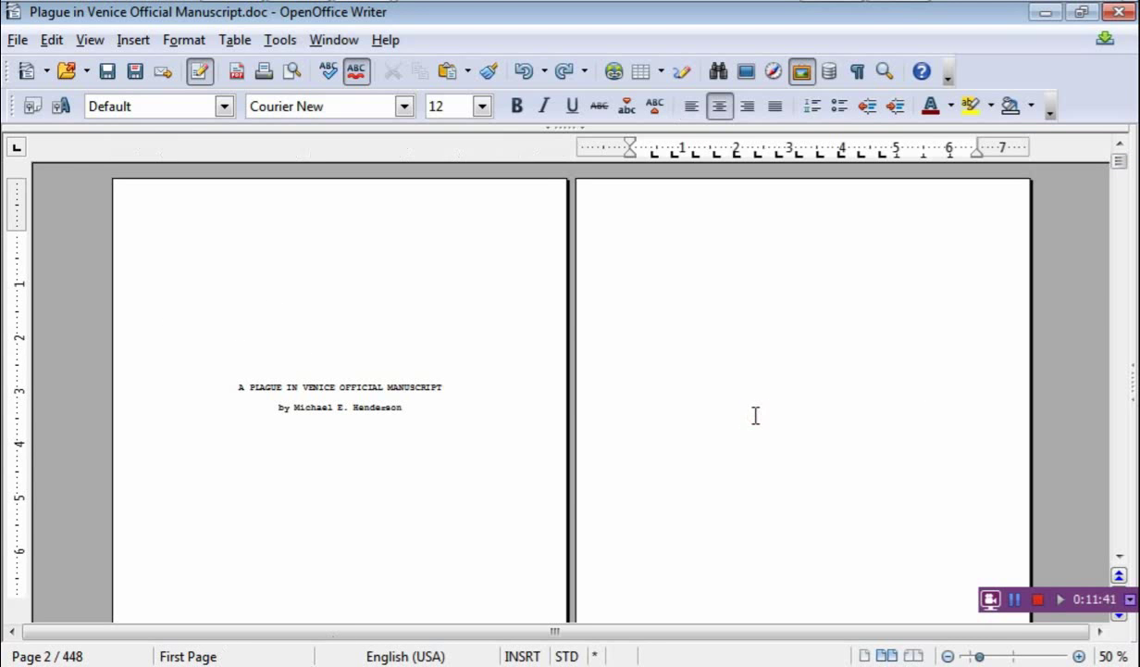
click(211, 276)
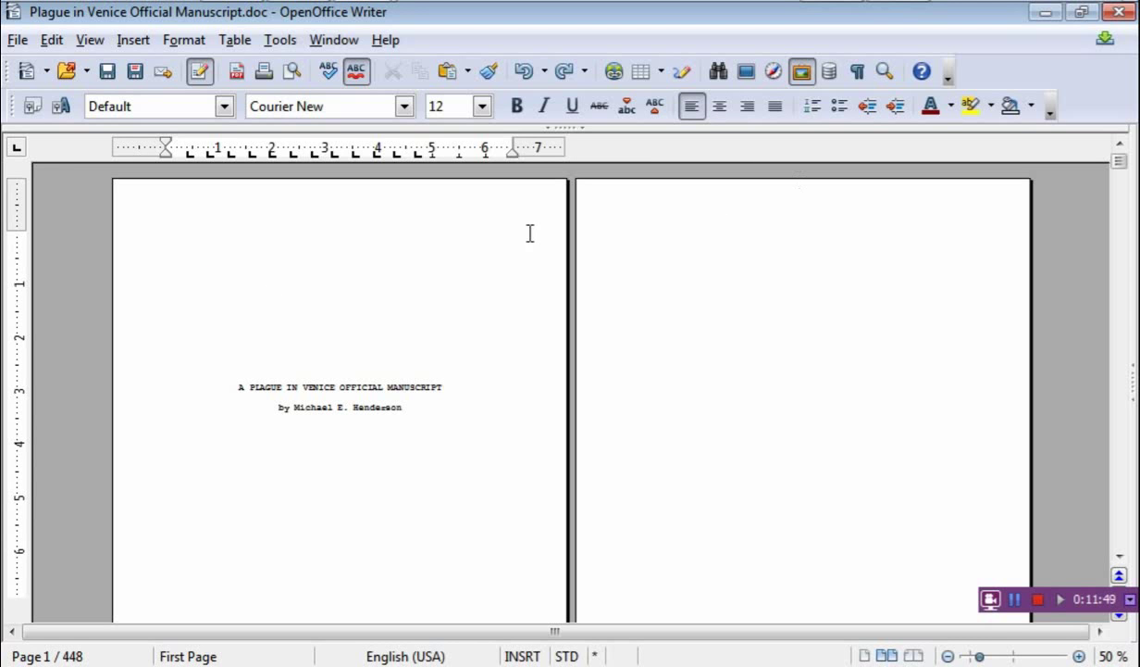
click(327, 297)
click(196, 308)
Return to the PART 1 page and place the cursor at the end of its heading.
scroll(398, 342, down, 10)
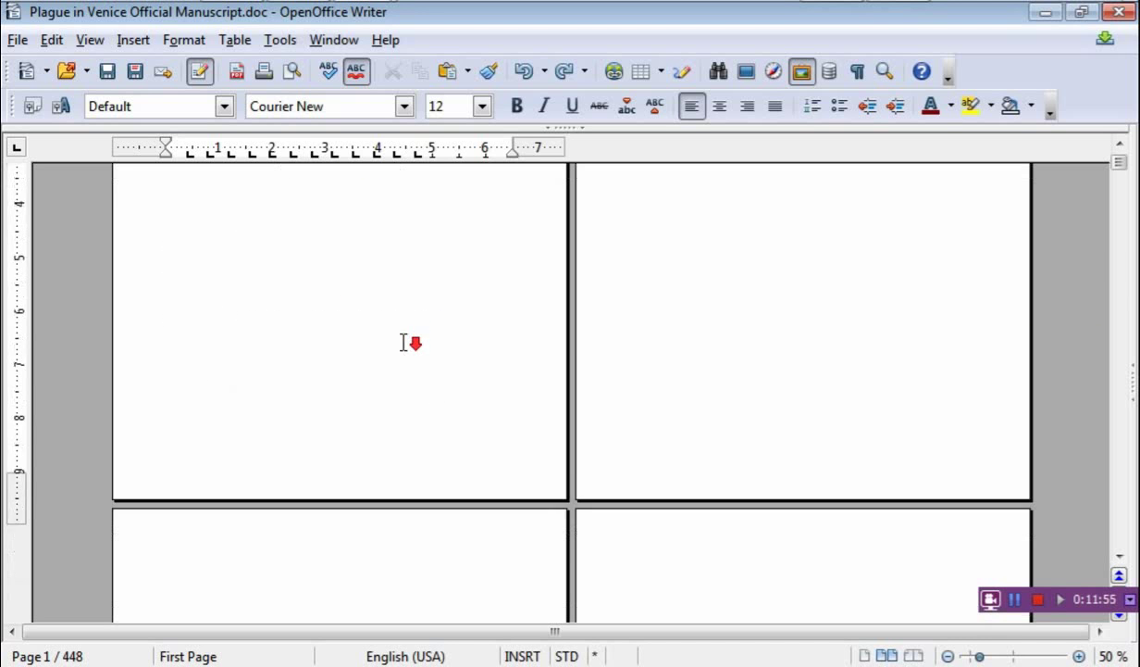
scroll(400, 350, up, 2)
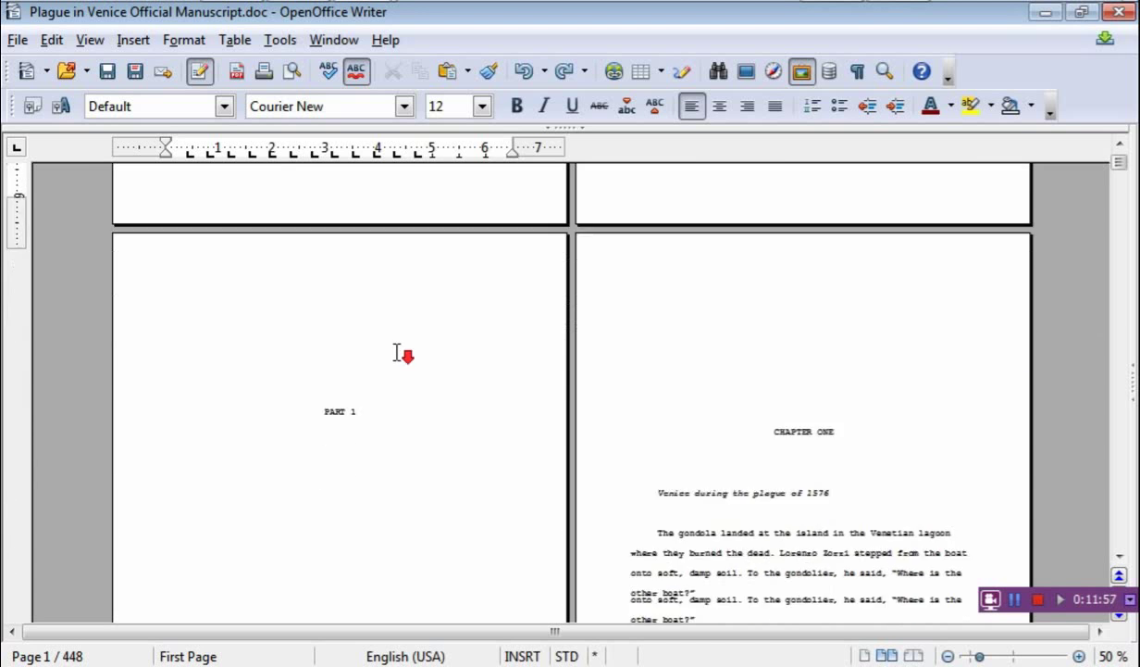
scroll(616, 261, up, 1)
scroll(616, 261, up, 8)
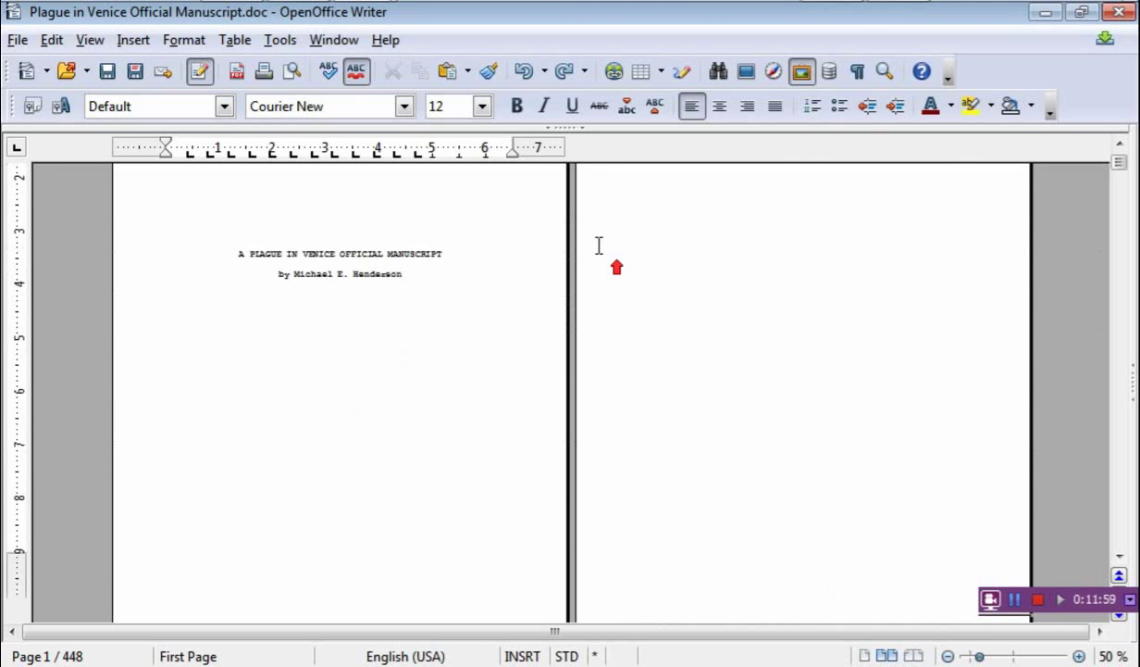
scroll(555, 305, down, 7)
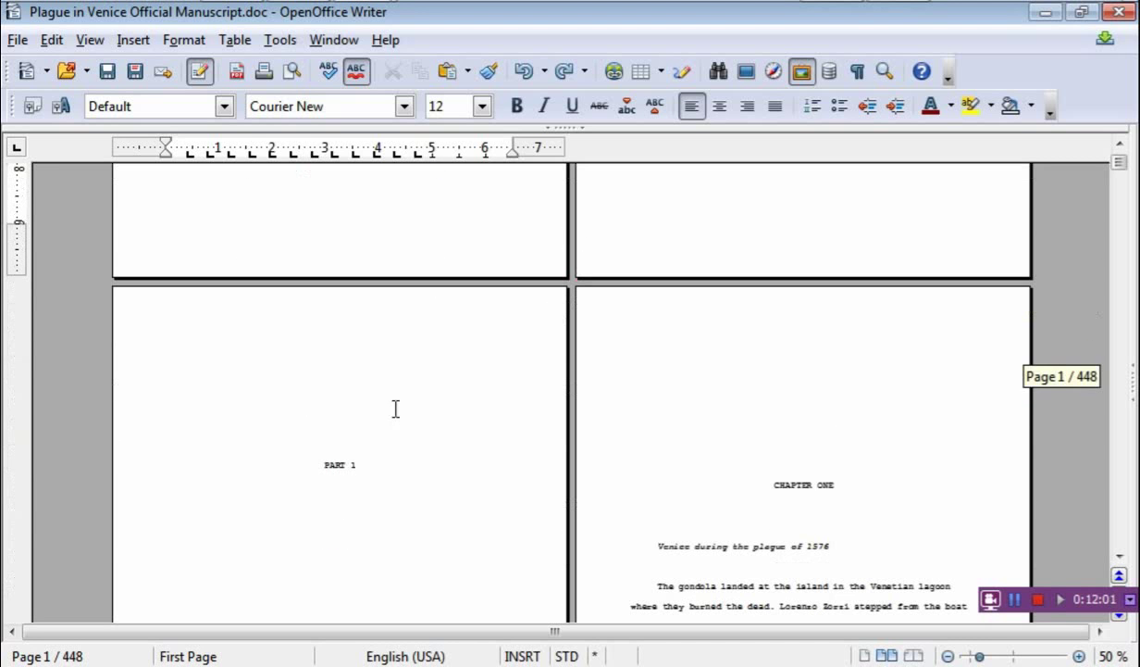
click(369, 413)
scroll(500, 390, down, 3)
click(400, 350)
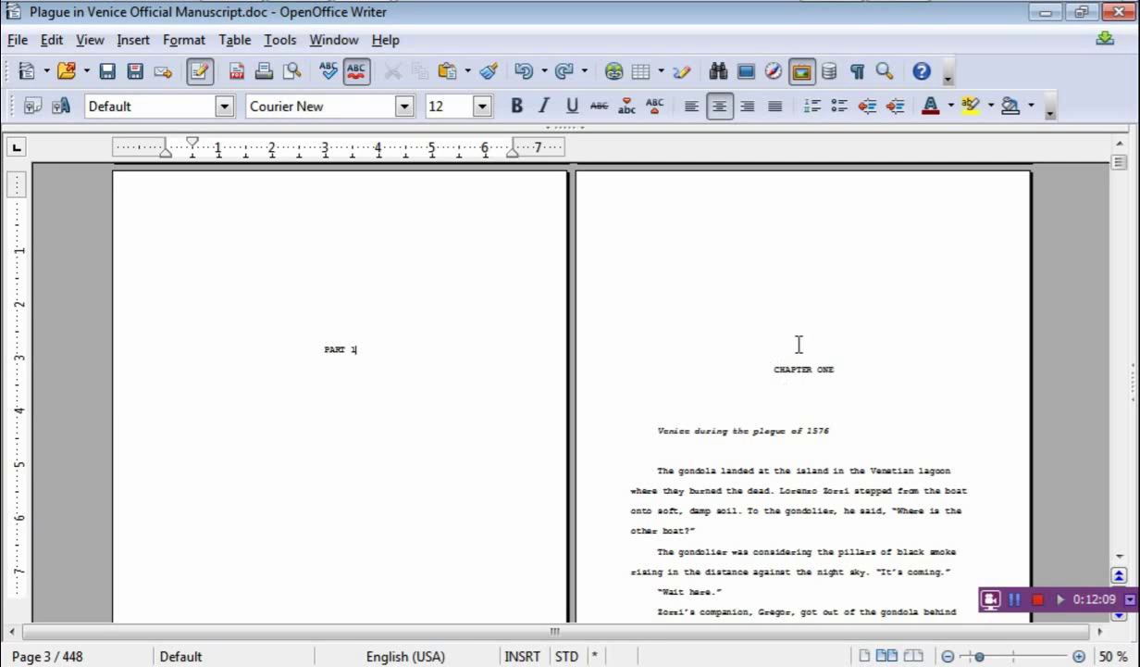
click(394, 368)
click(132, 40)
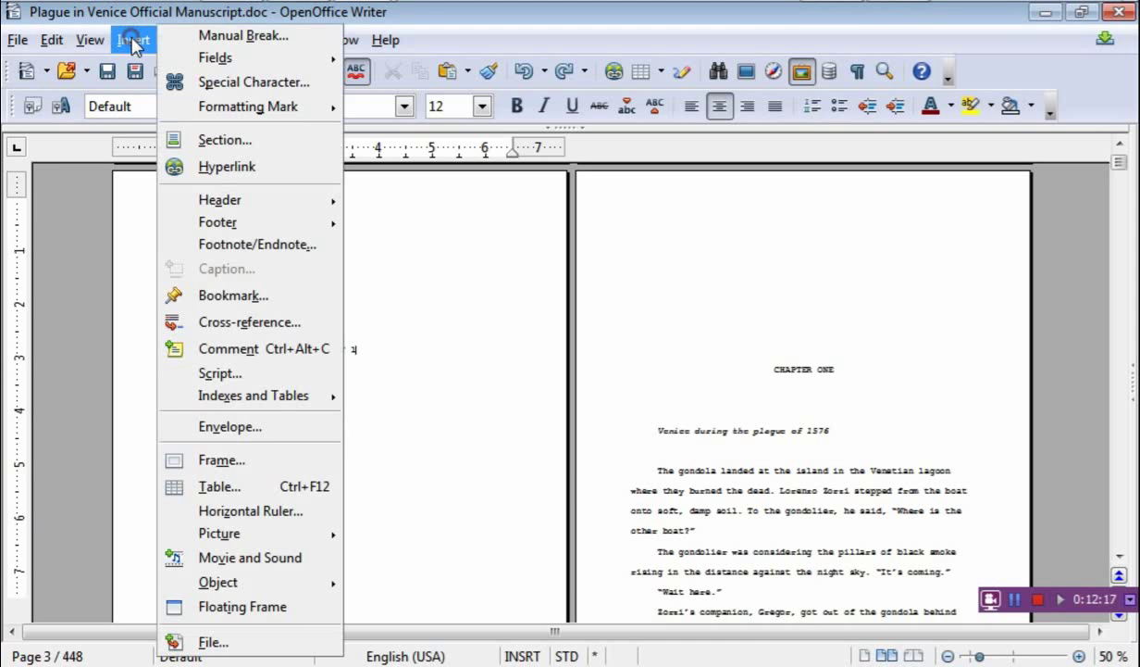
click(215, 42)
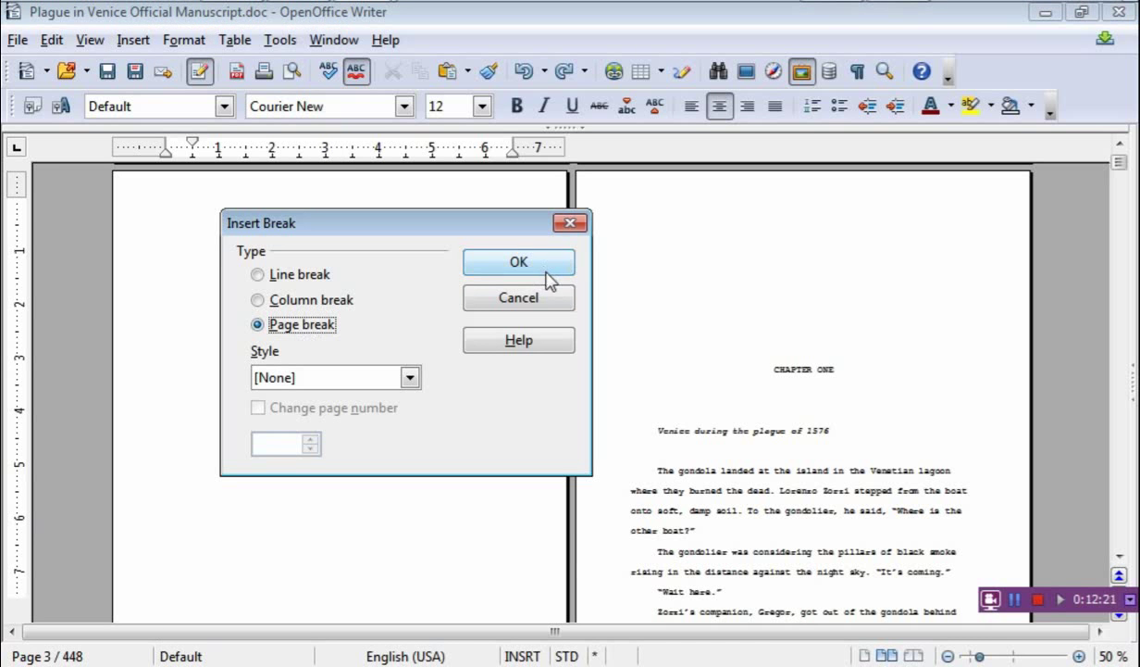
click(520, 298)
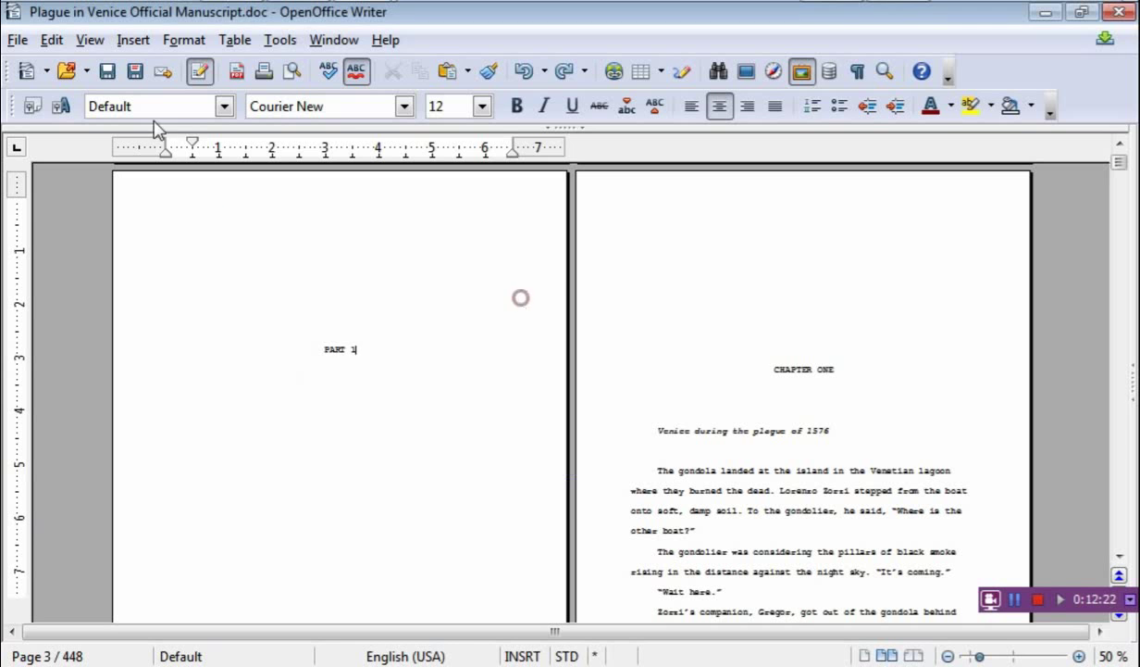
Insert a page break after the PART 1 heading with the First Left Page style and no page number change.
click(134, 40)
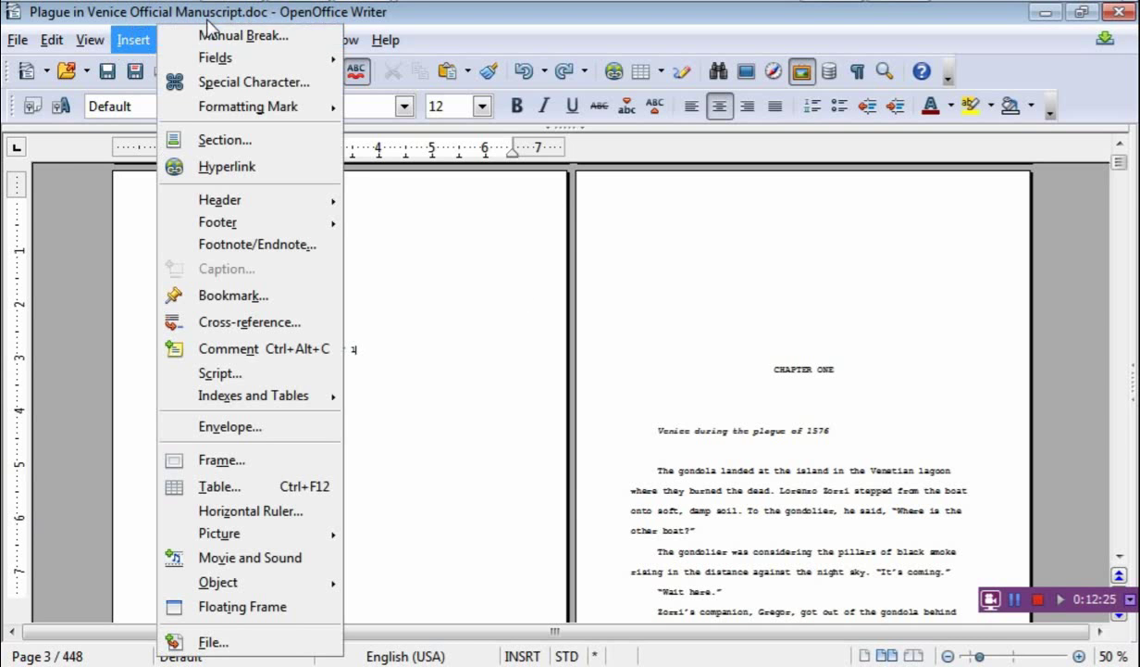
click(267, 38)
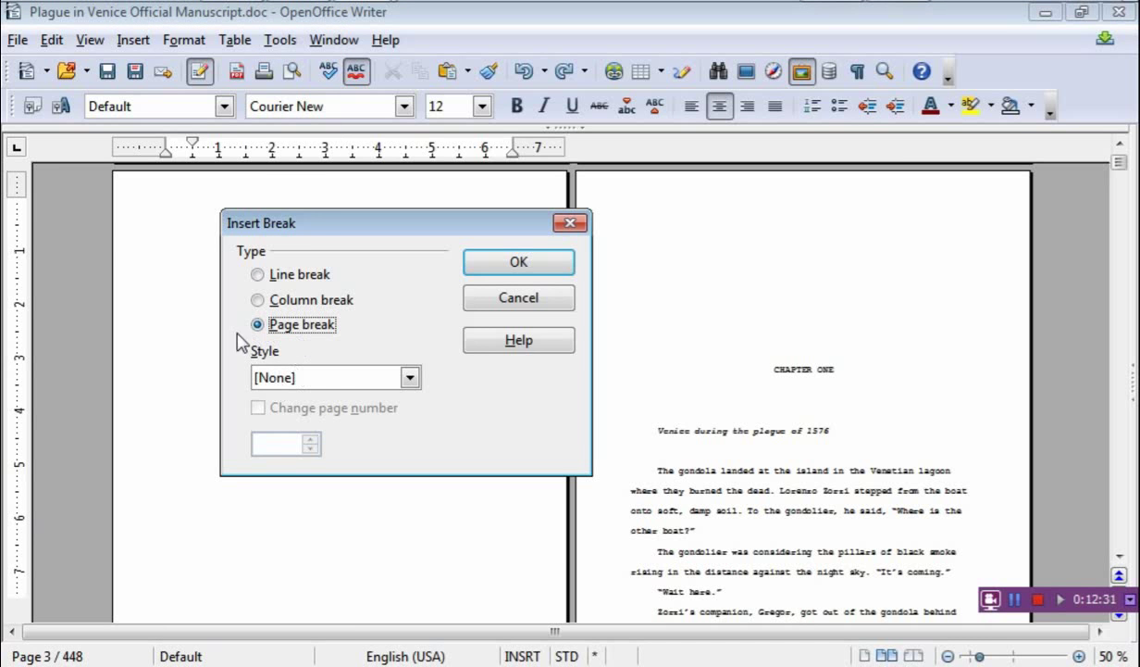
click(410, 377)
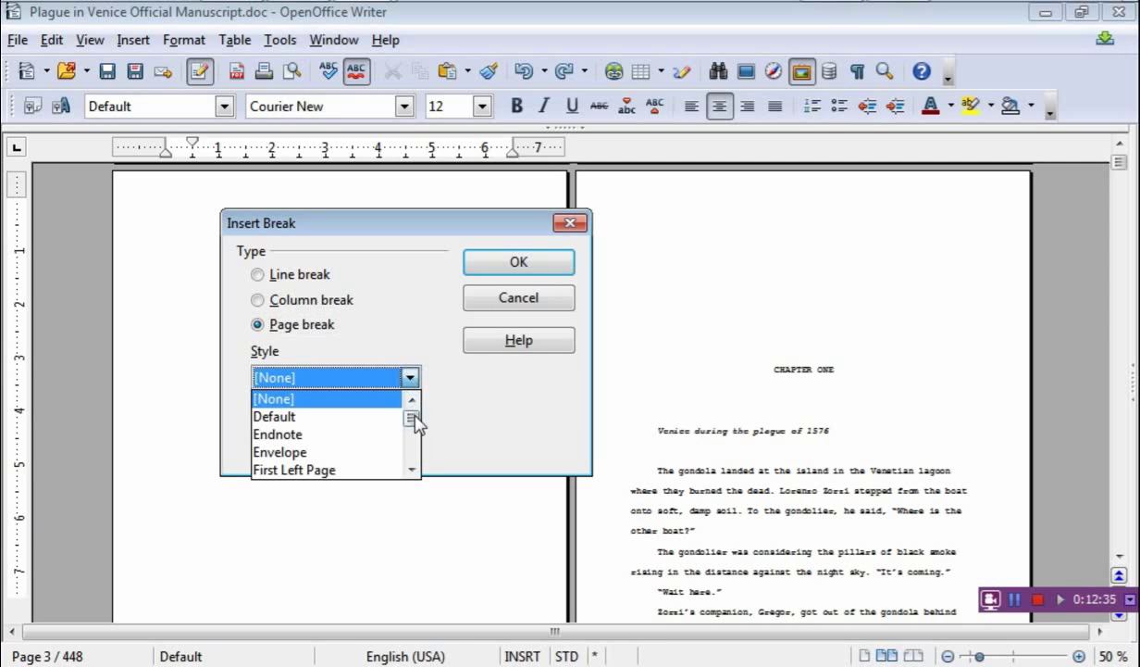
click(339, 470)
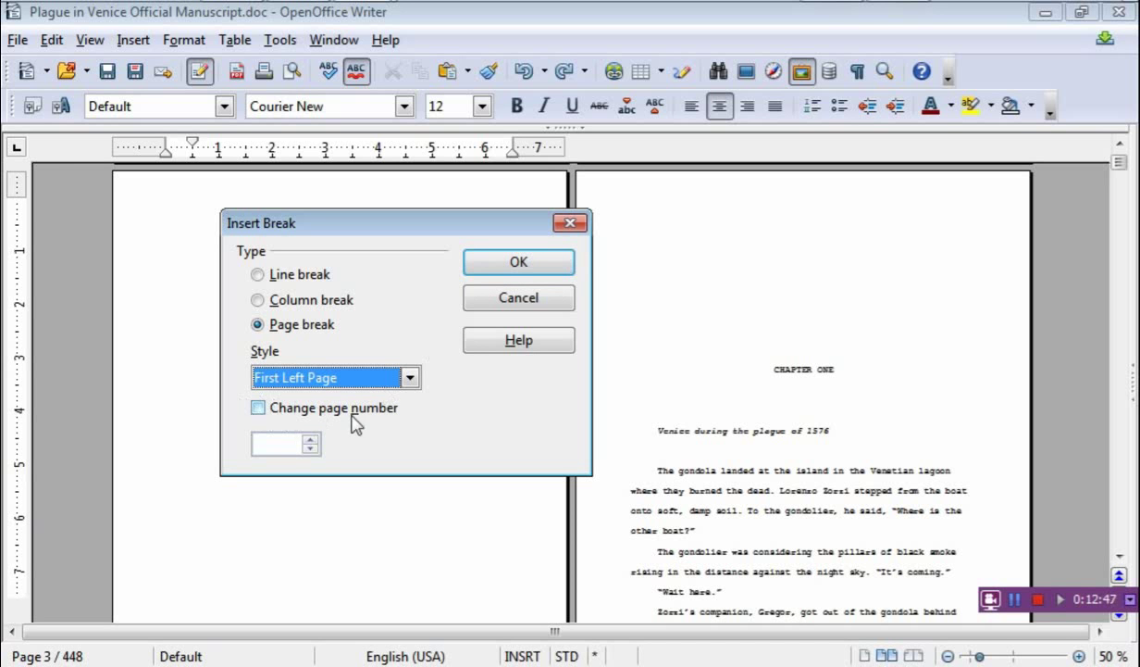
click(507, 266)
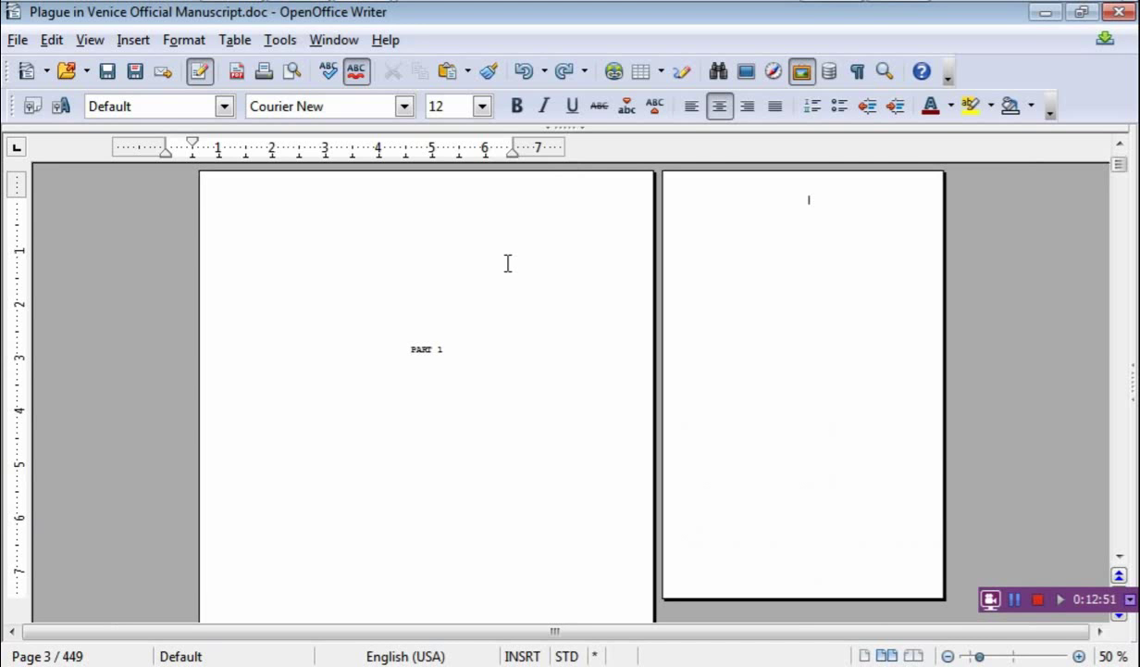
Examine the smaller page after PART 1 and compare it with the pages before and after it.
scroll(774, 348, down, 5)
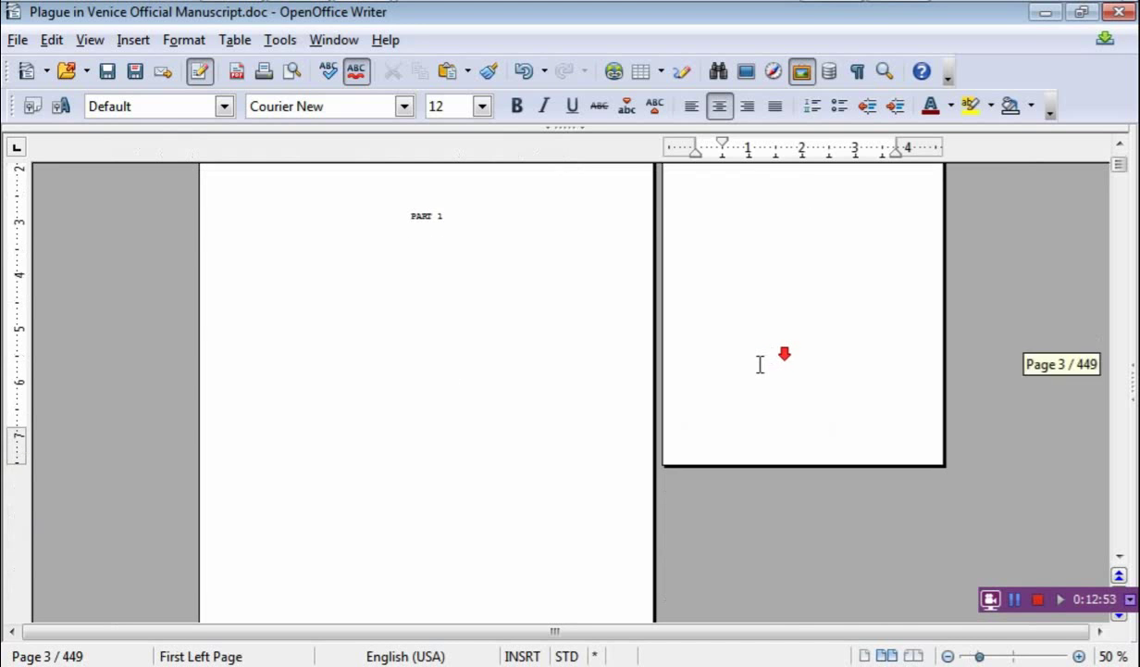
scroll(454, 265, up, 5)
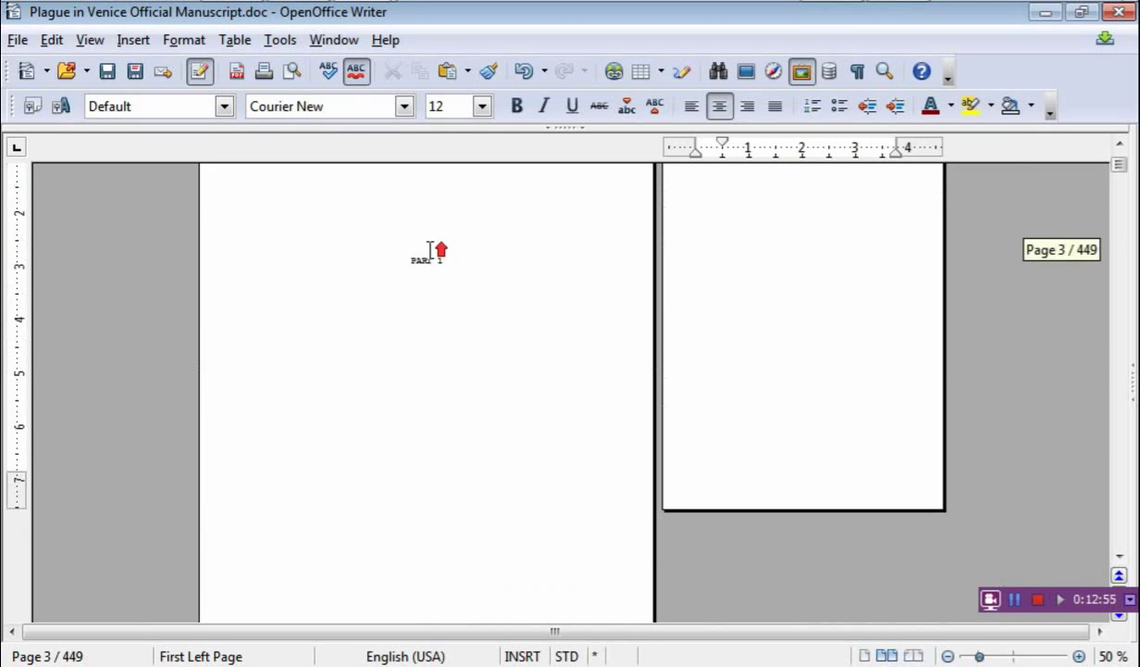
scroll(427, 316, up, 10)
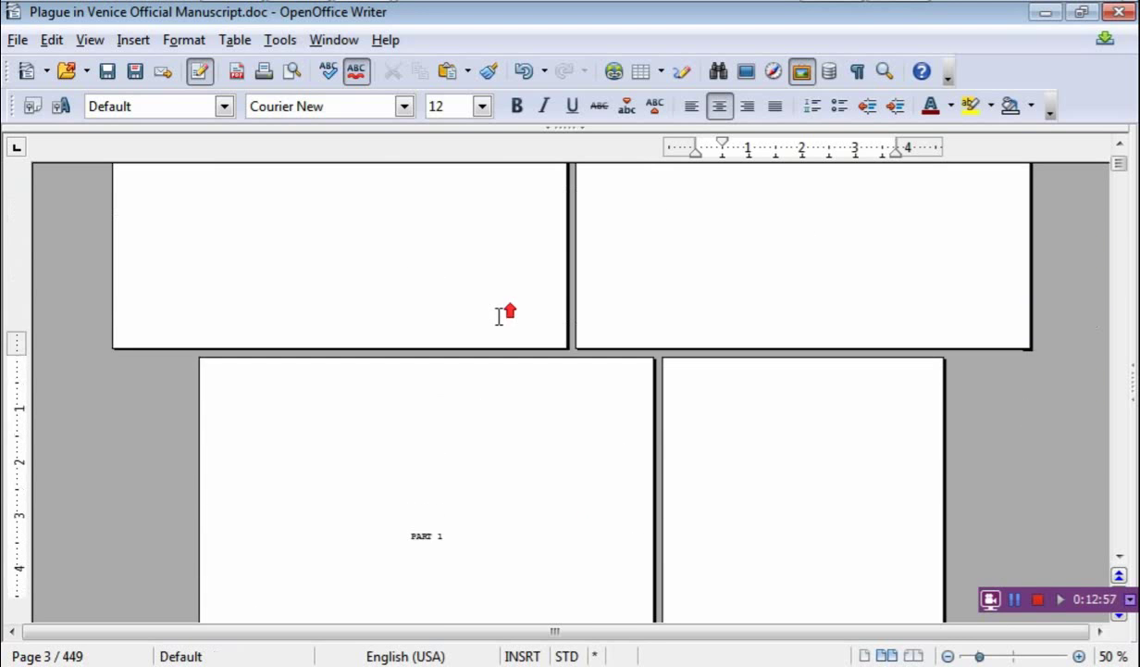
scroll(454, 288, down, 2)
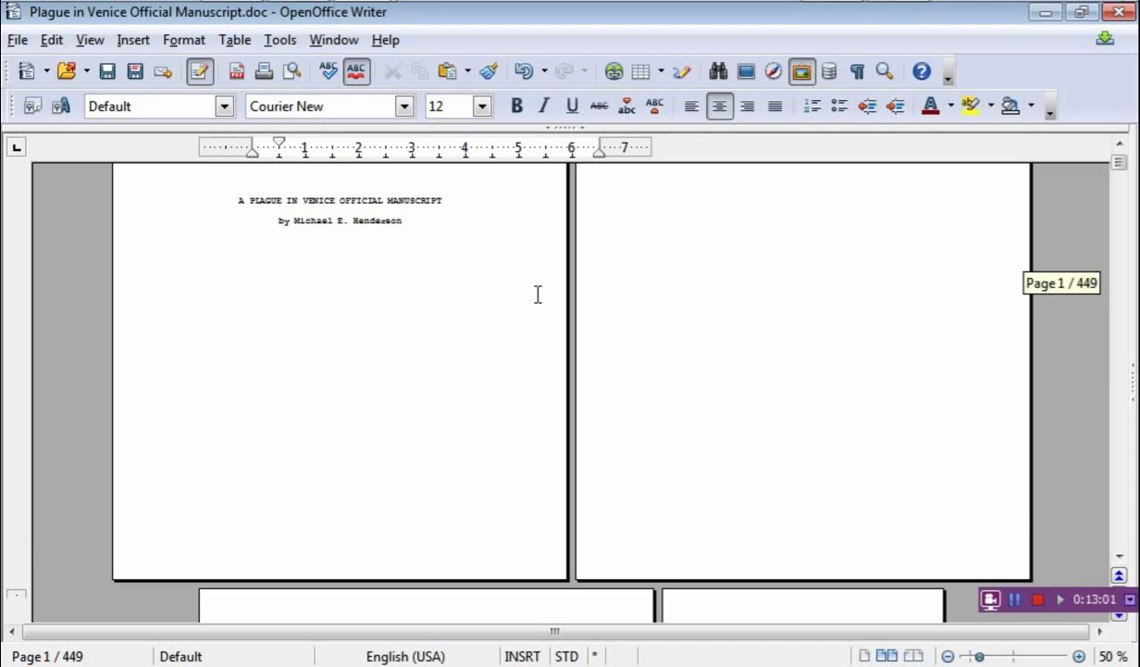
scroll(810, 377, down, 8)
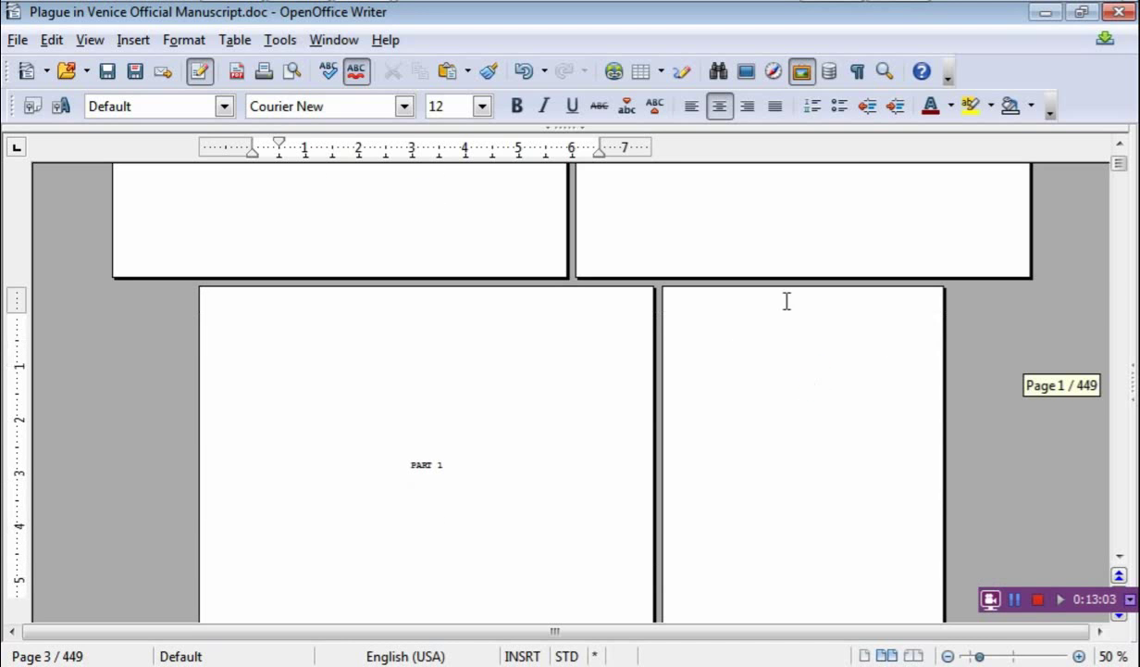
scroll(727, 285, down, 1)
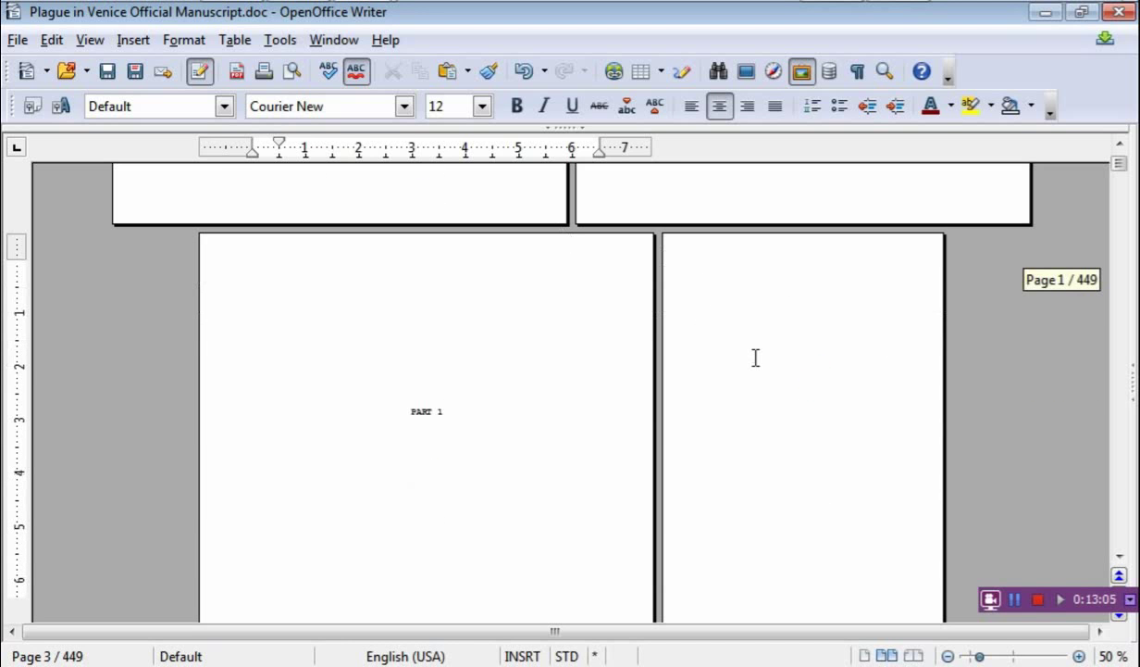
scroll(713, 361, down, 11)
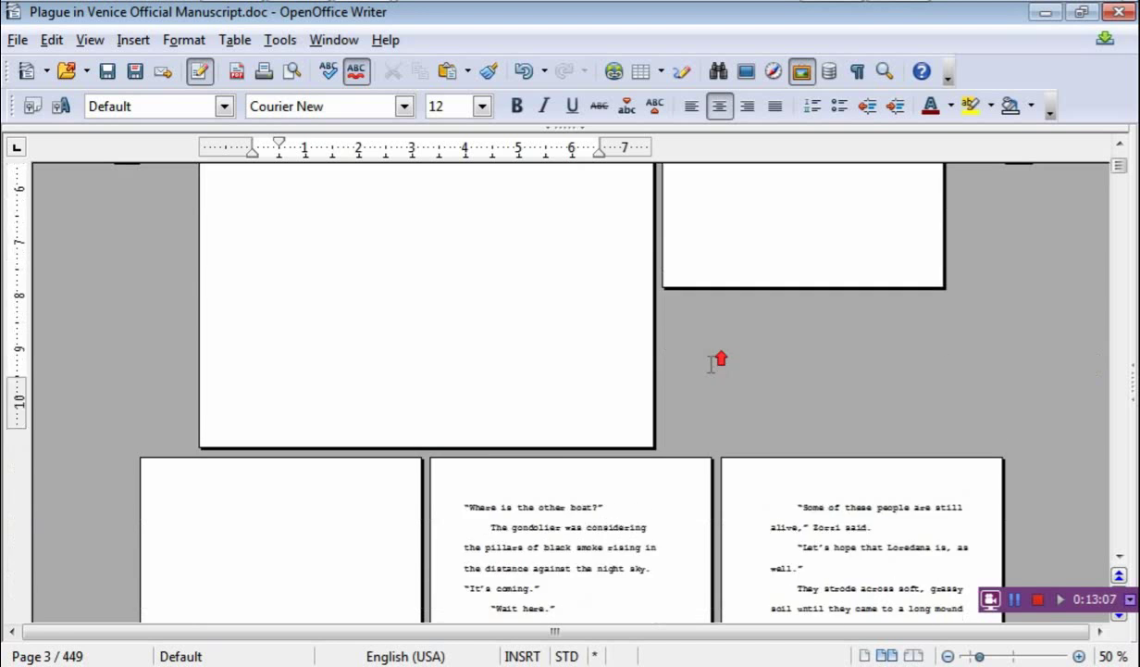
scroll(722, 368, up, 6)
scroll(724, 353, up, 5)
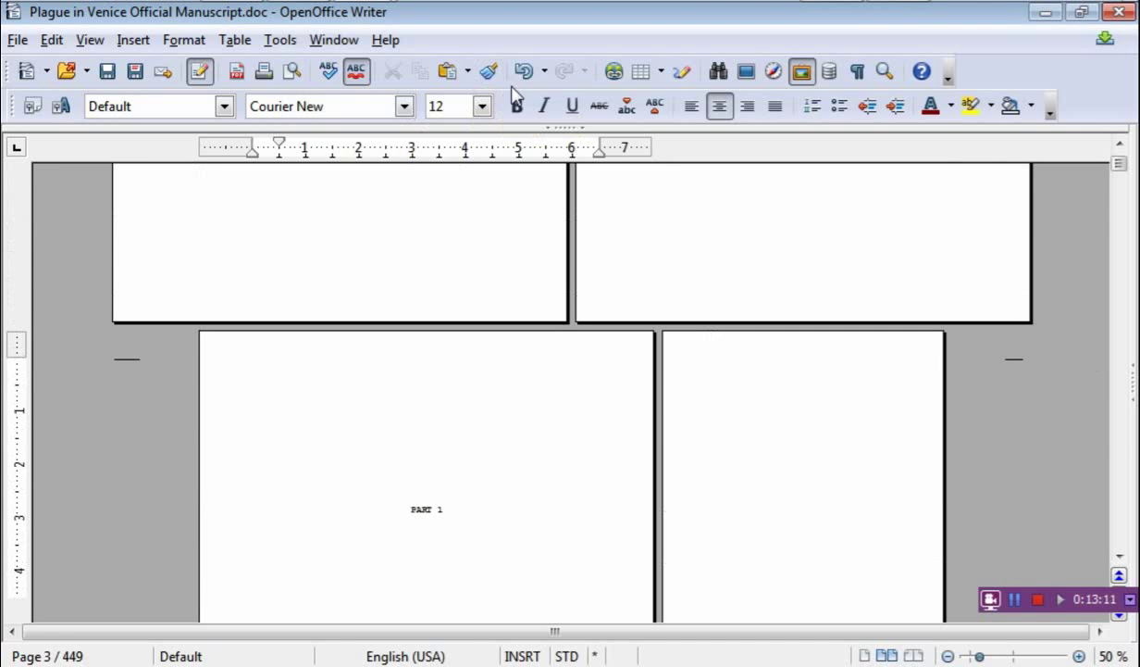
scroll(633, 323, up, 2)
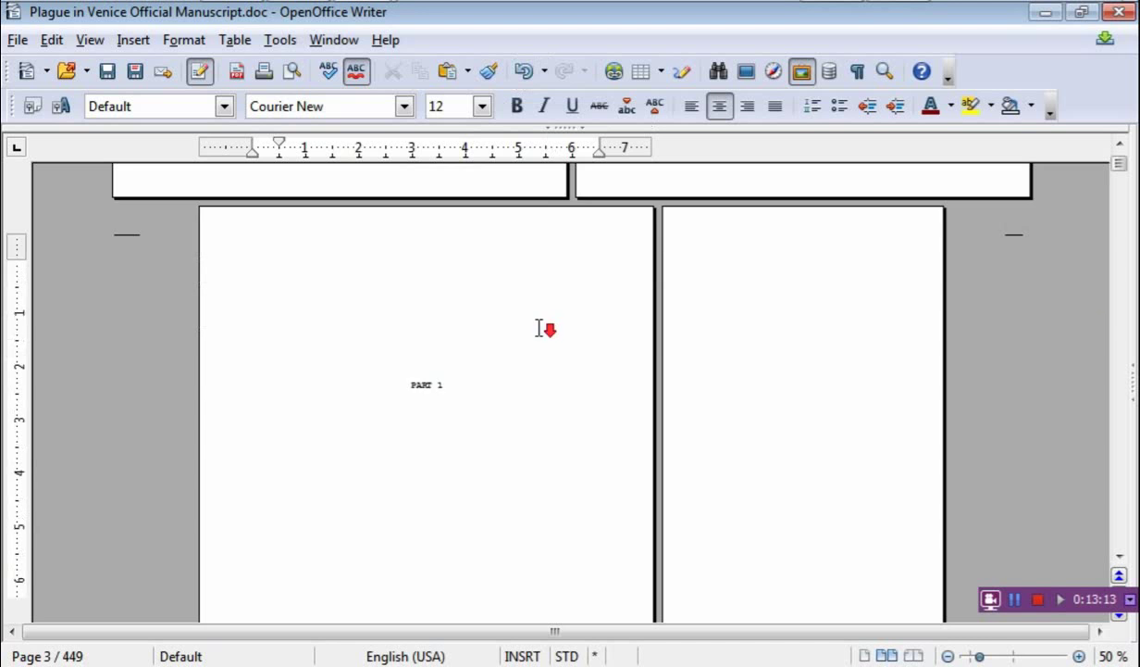
scroll(546, 319, up, 2)
Undo the page break inserted after PART 1 and go back to the title page.
scroll(677, 341, down, 1)
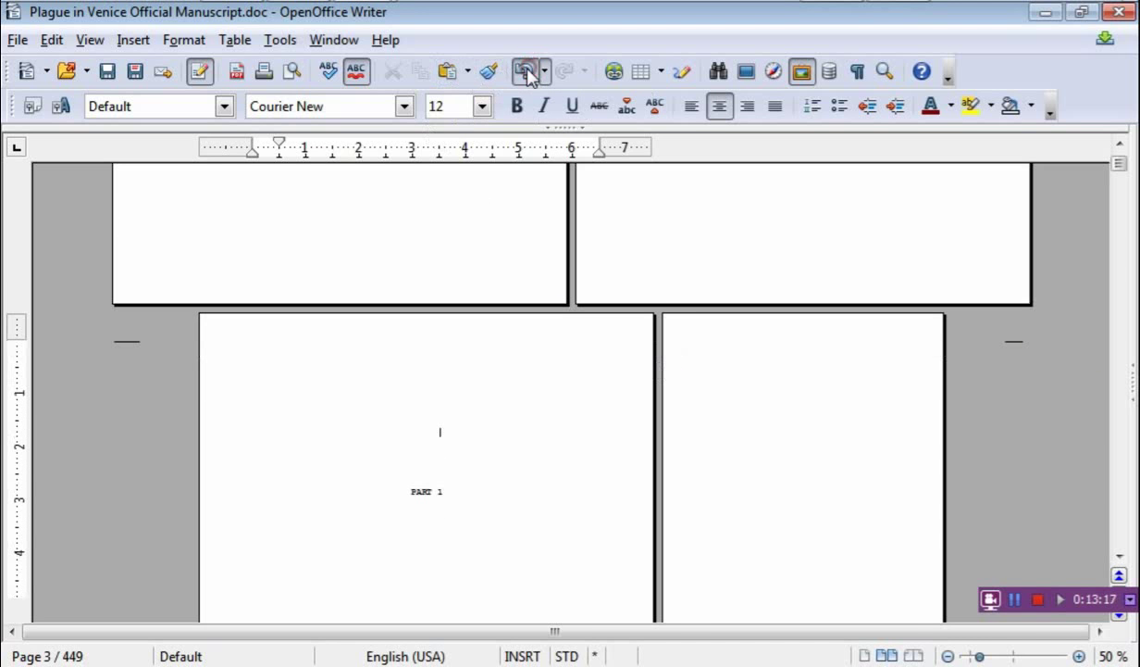
scroll(606, 339, up, 3)
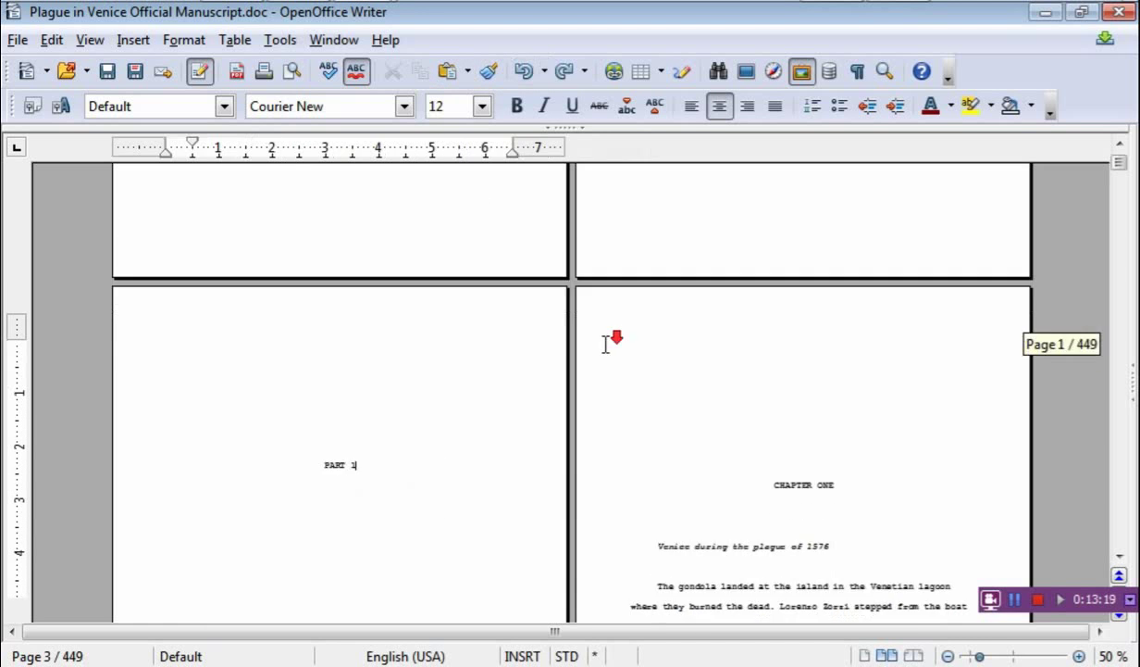
scroll(606, 343, down, 2)
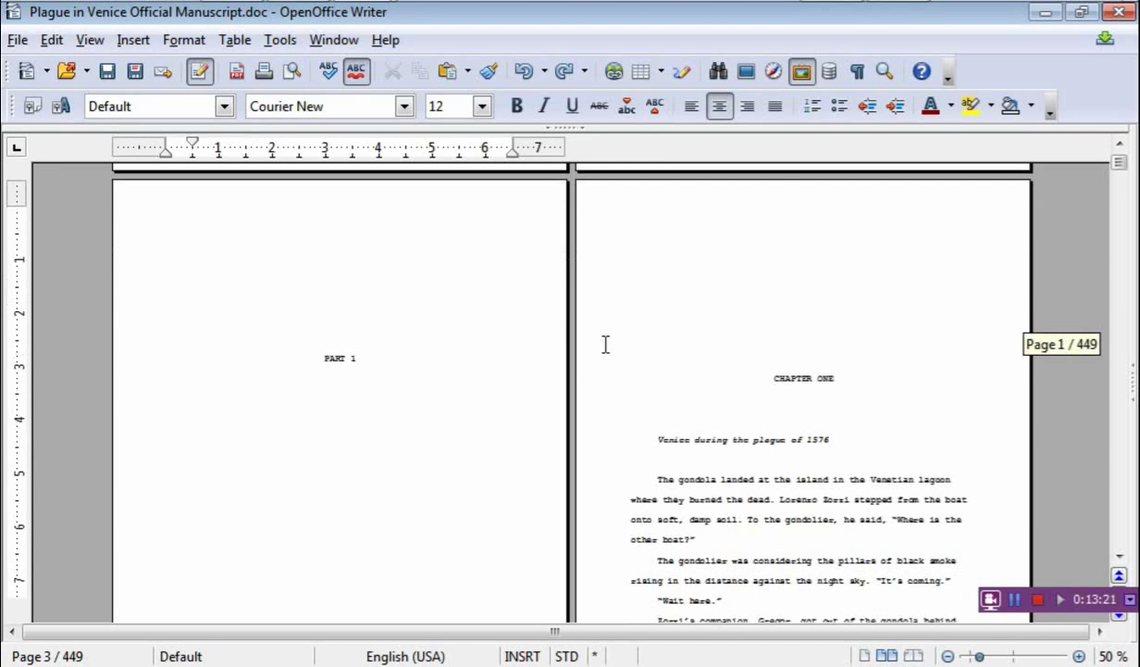
scroll(560, 336, up, 10)
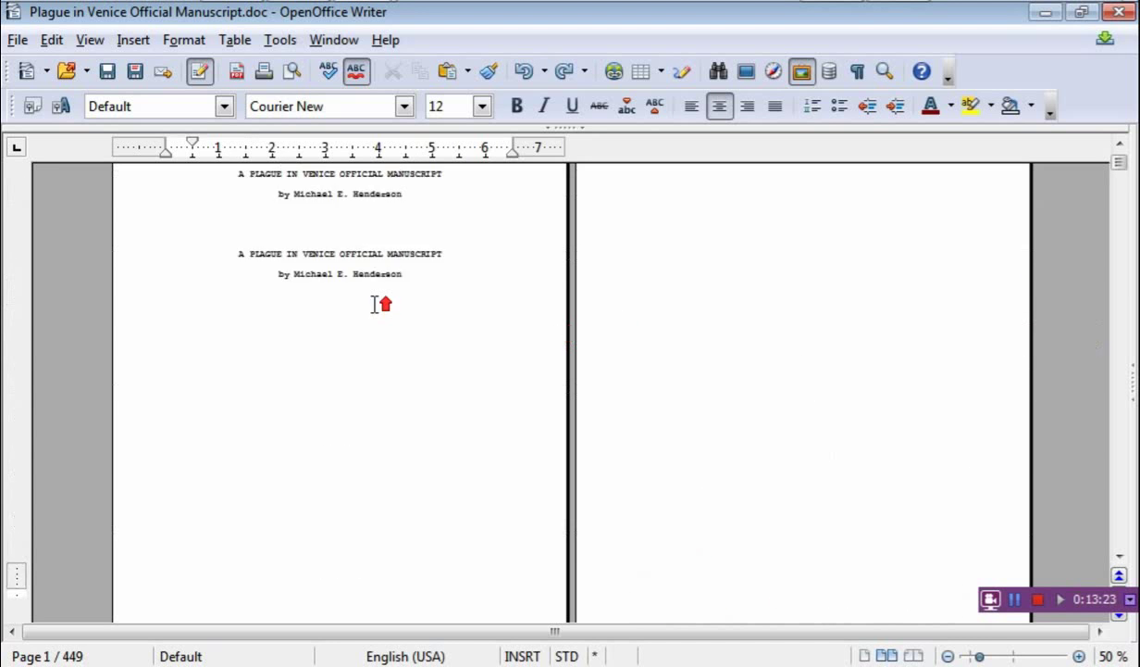
Modify the First Page page style to a paper width of 5.25" and a height of 8".
scroll(477, 329, down, 10)
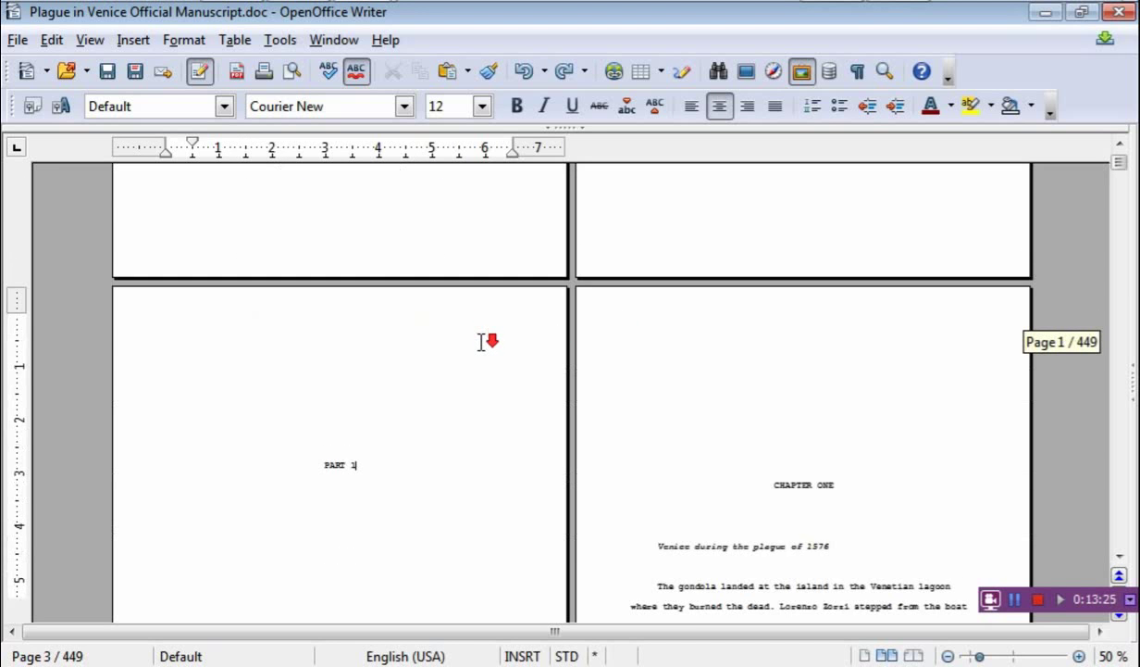
scroll(480, 341, down, 3)
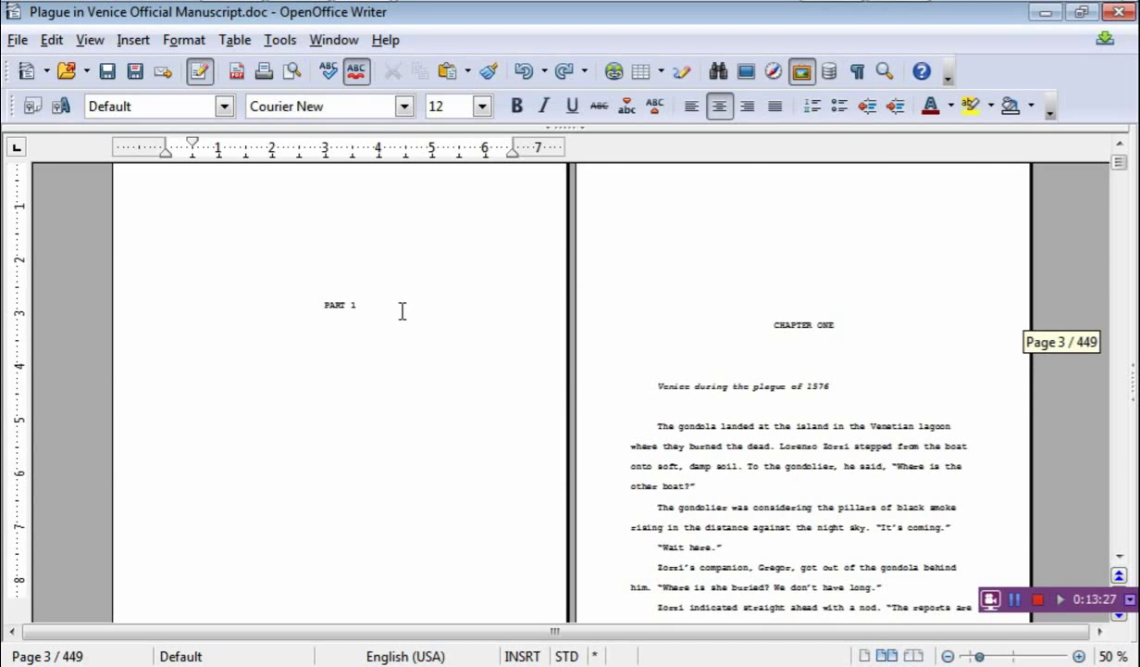
scroll(416, 305, up, 2)
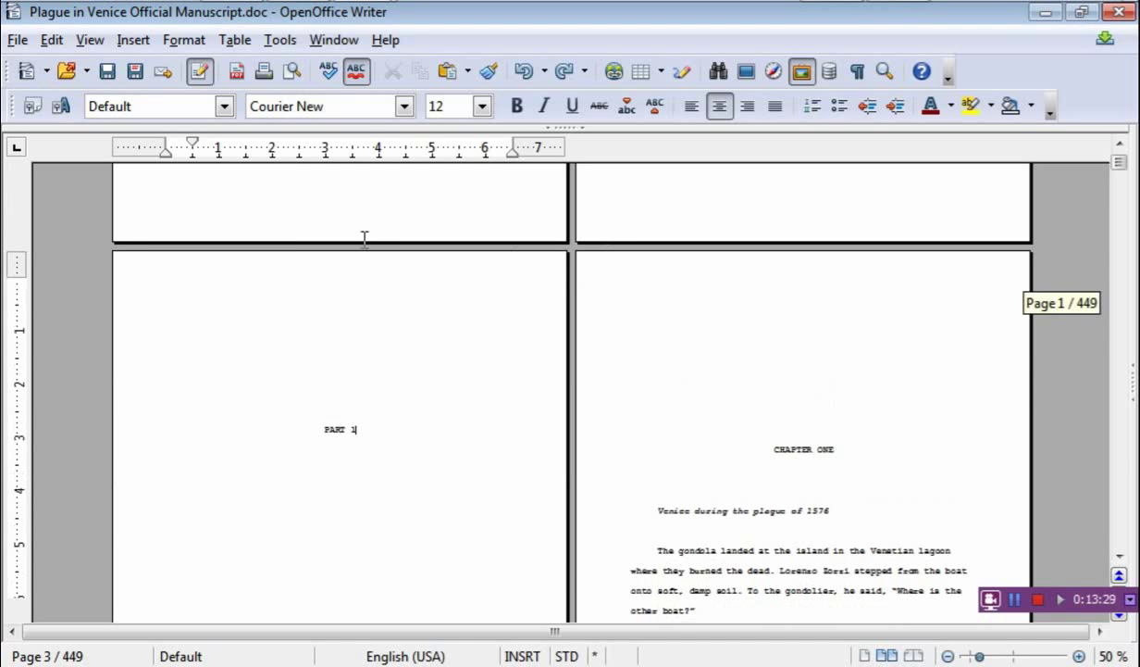
click(178, 40)
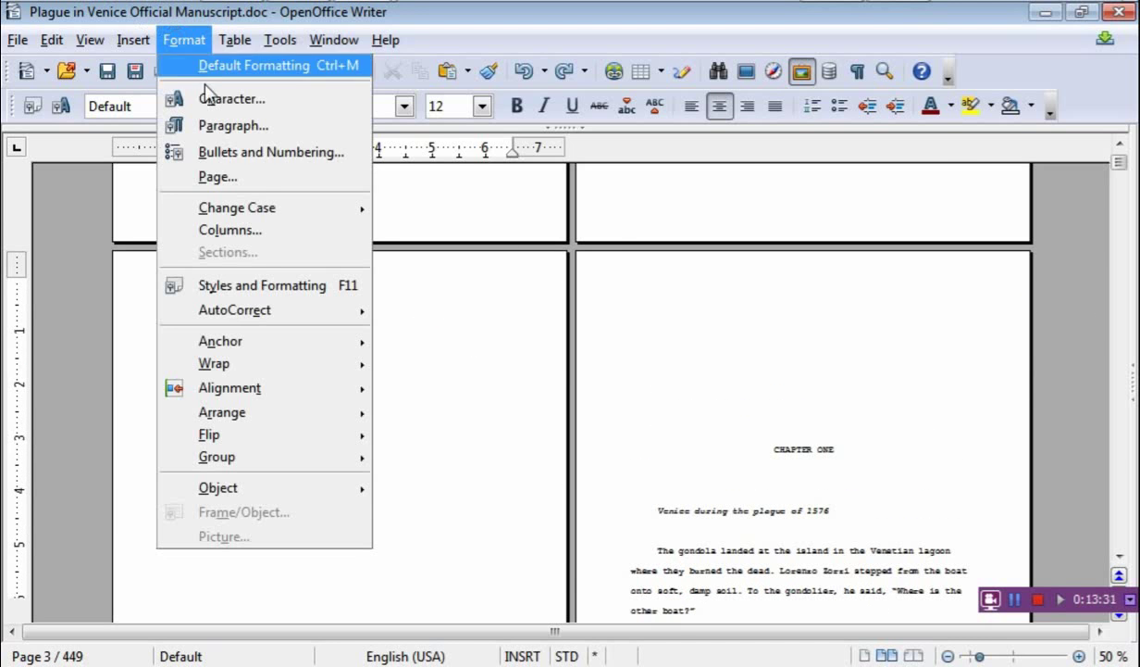
click(265, 288)
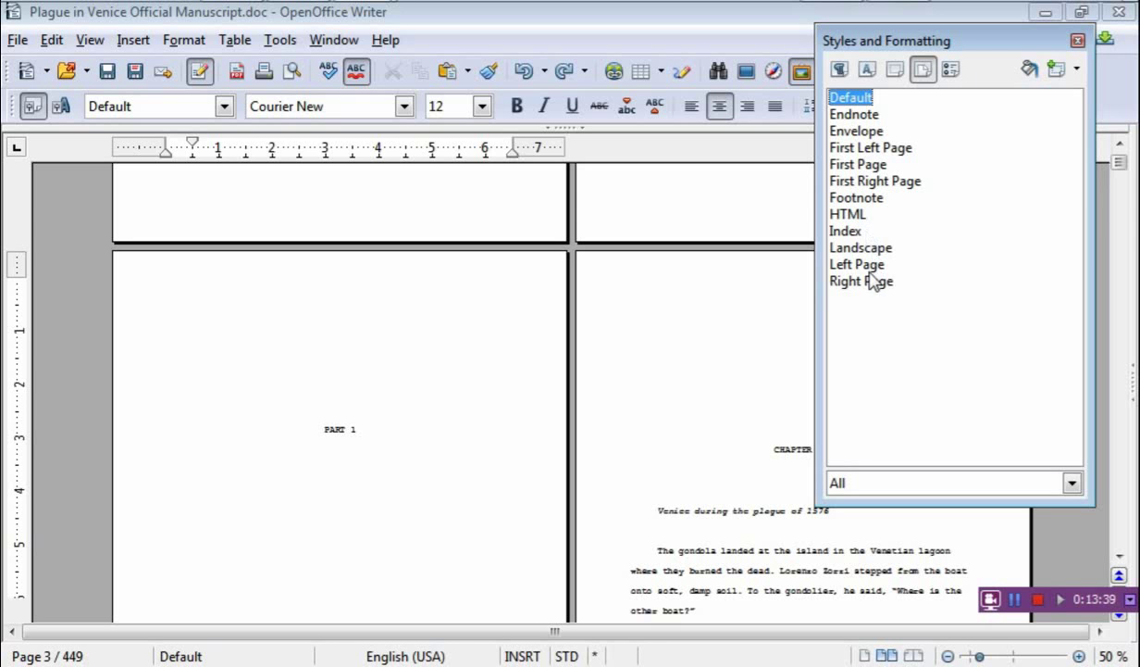
click(858, 165)
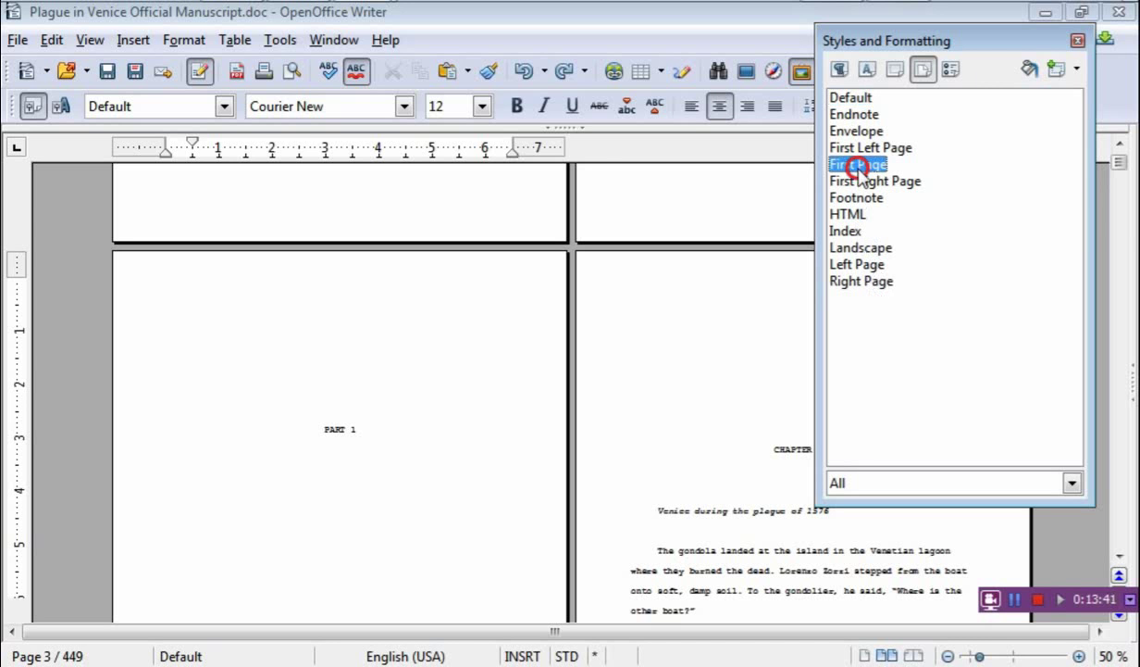
right_click(861, 176)
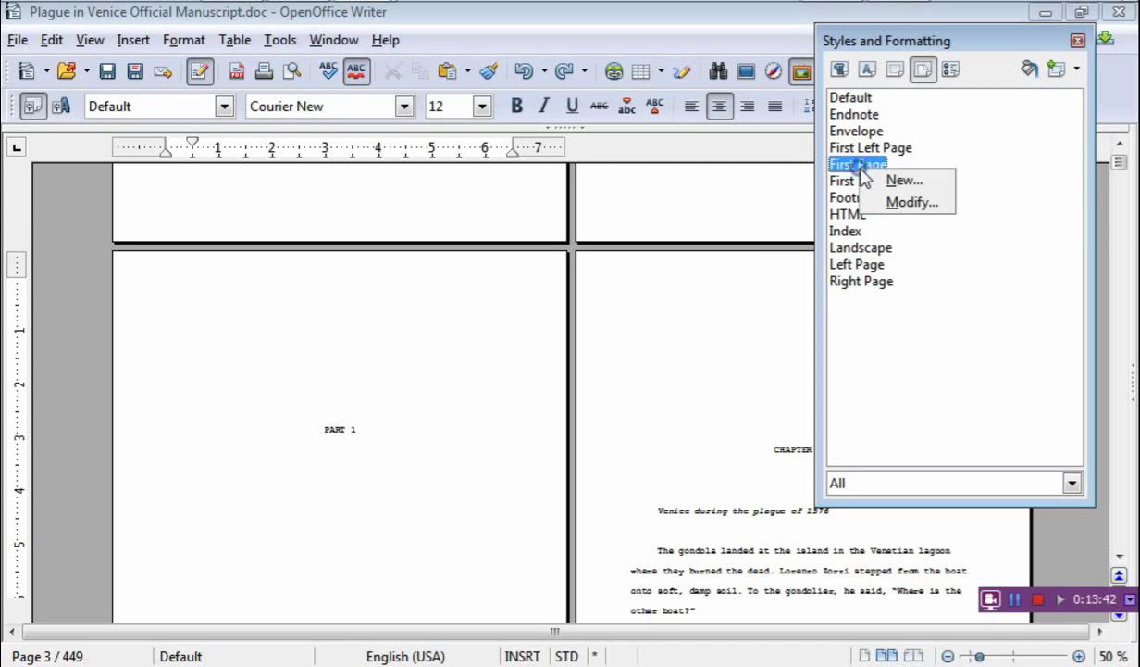
click(898, 202)
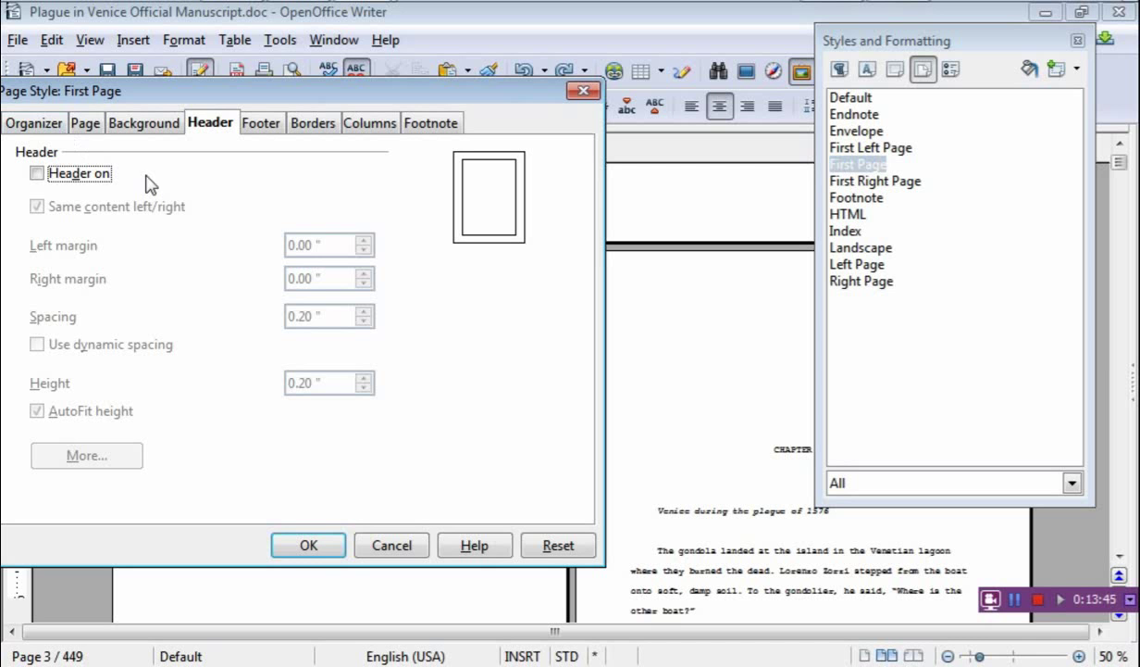
click(86, 125)
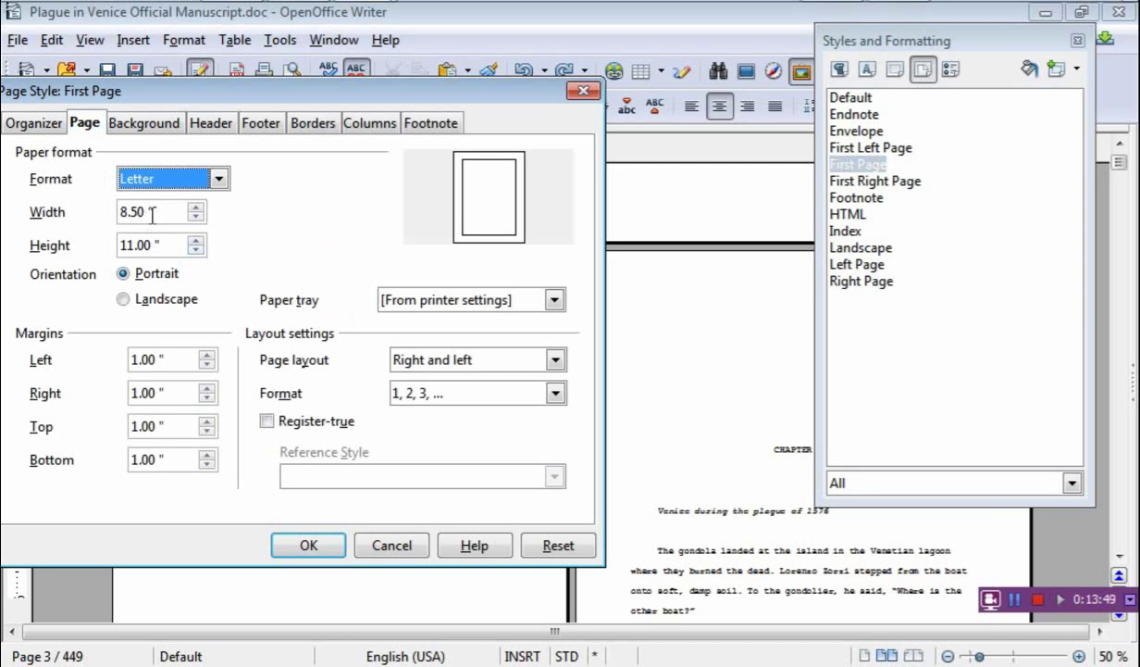
double_click(146, 211)
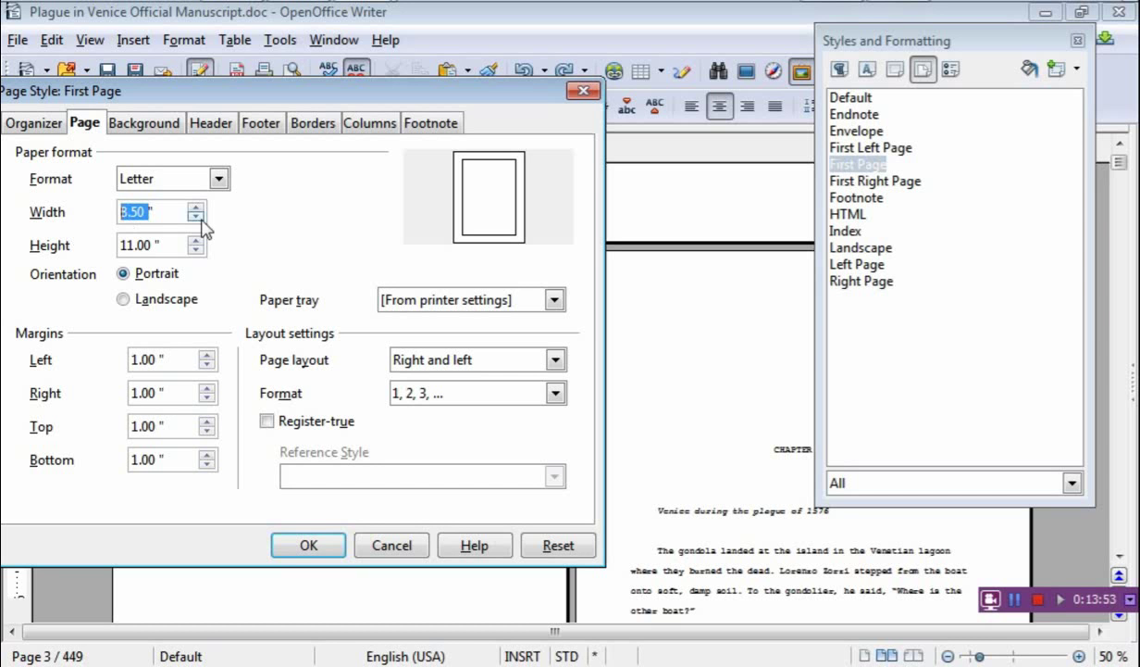
text(5)
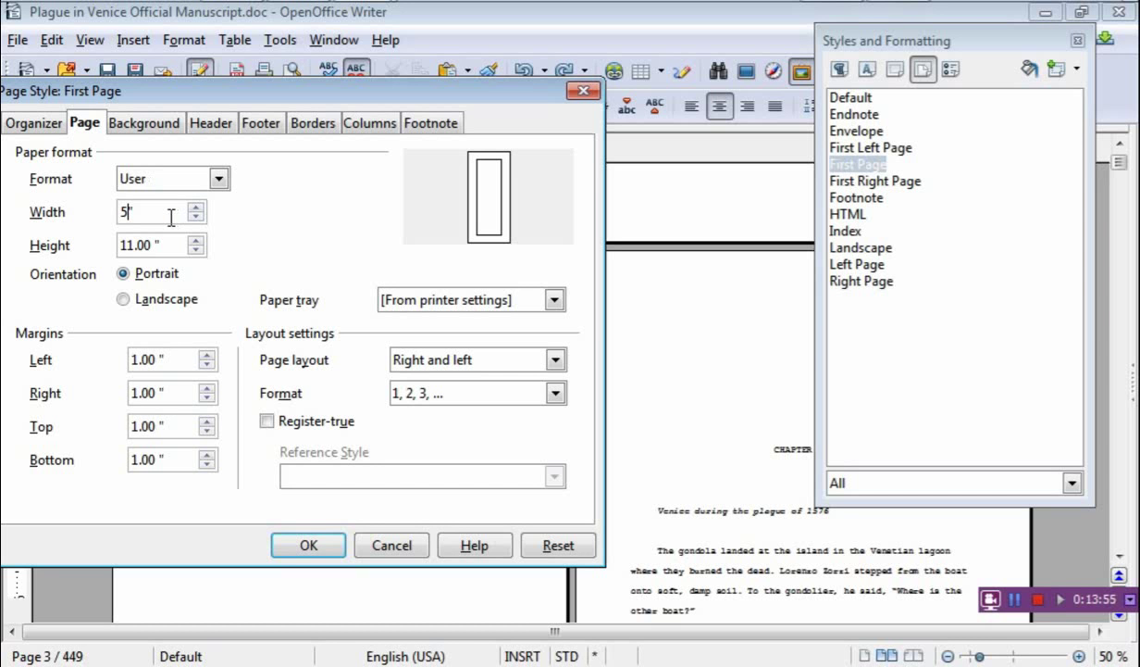
text(.25)
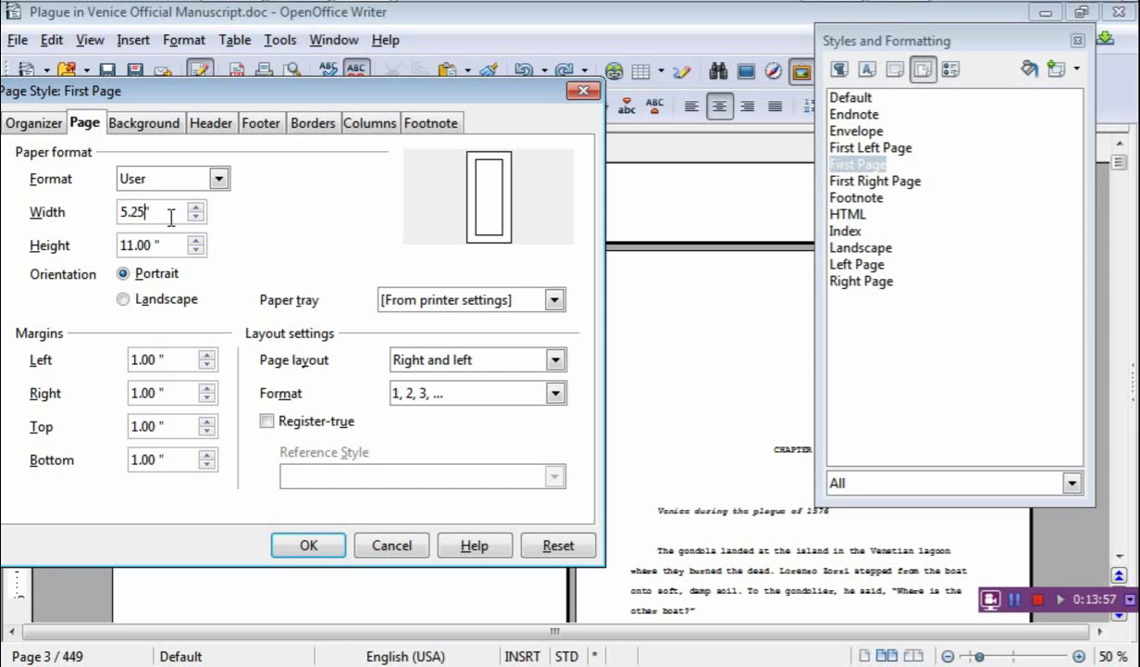
key(Tab)
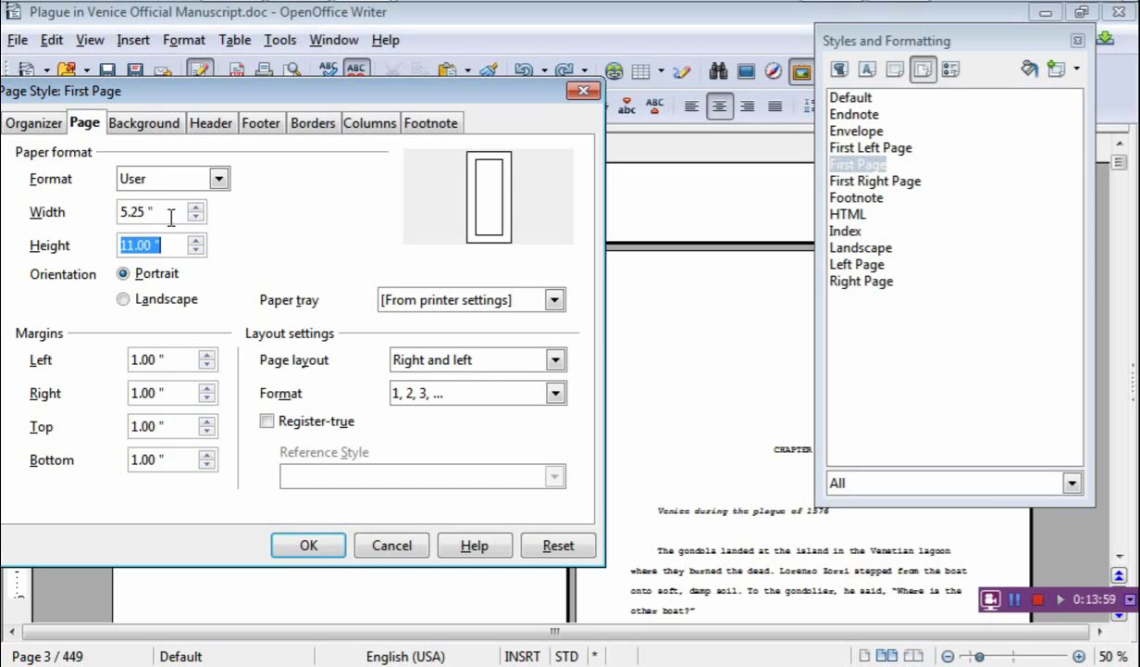
text(8)
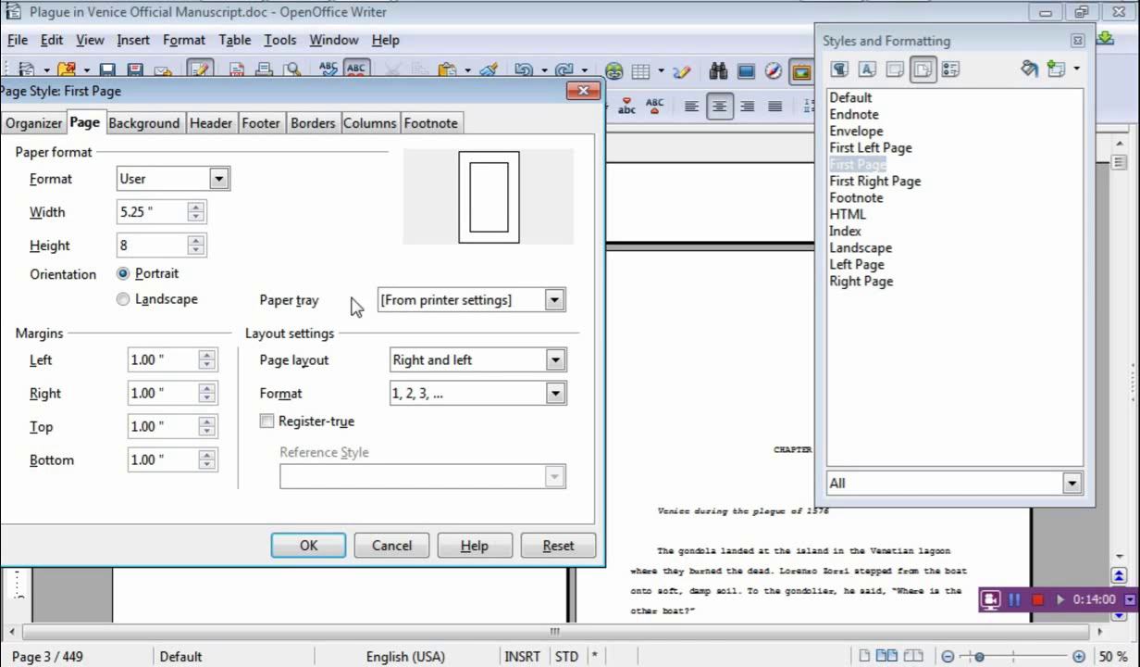
click(308, 545)
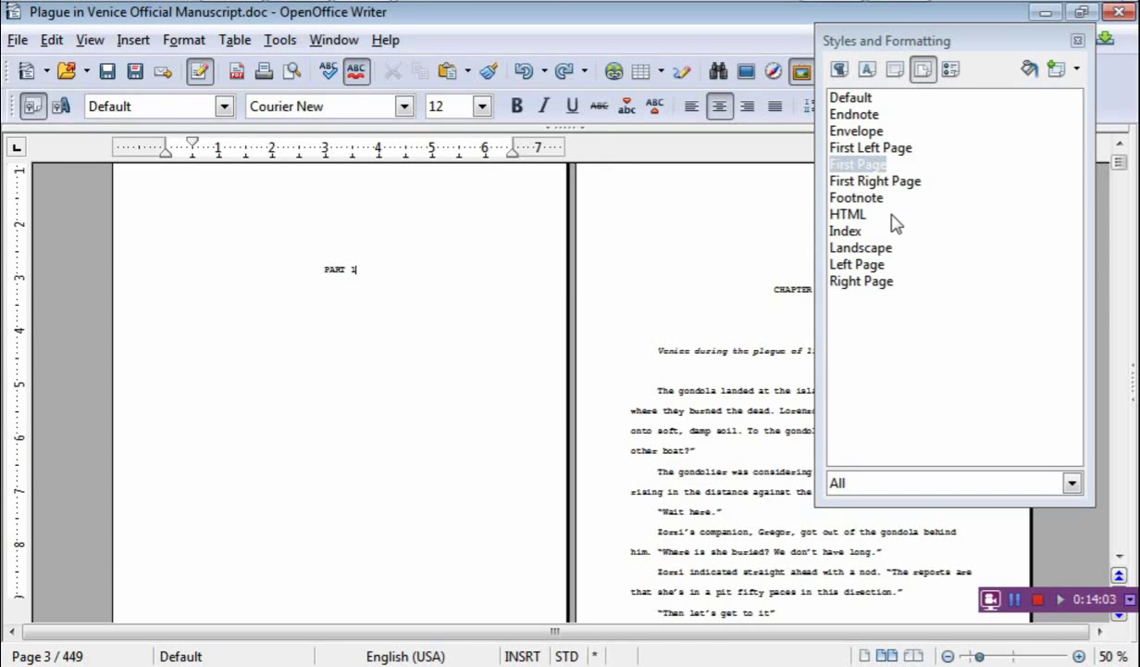
Modify the Default page style to a paper width of 5.25" and a height of 8", and close the styles list.
click(852, 97)
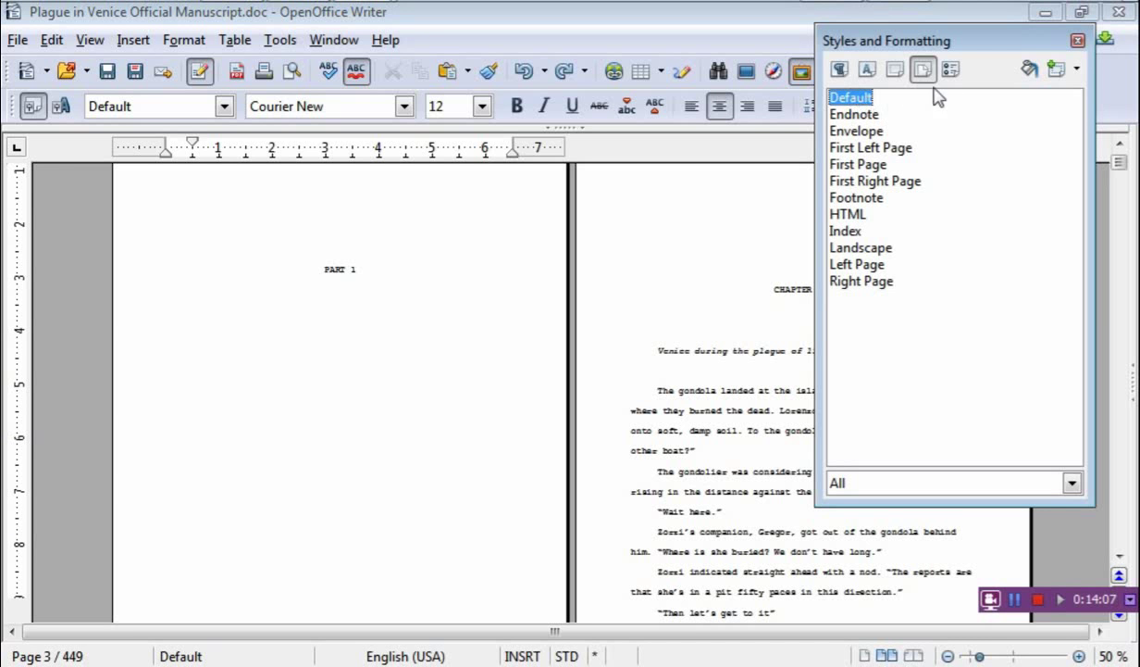
right_click(853, 106)
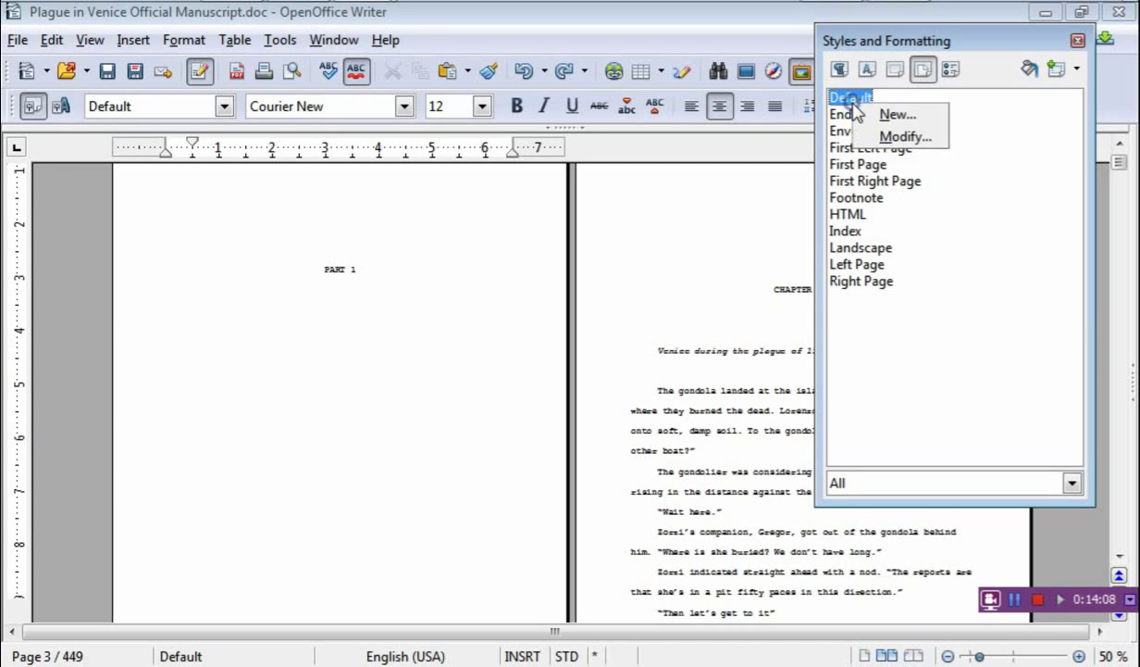
click(903, 135)
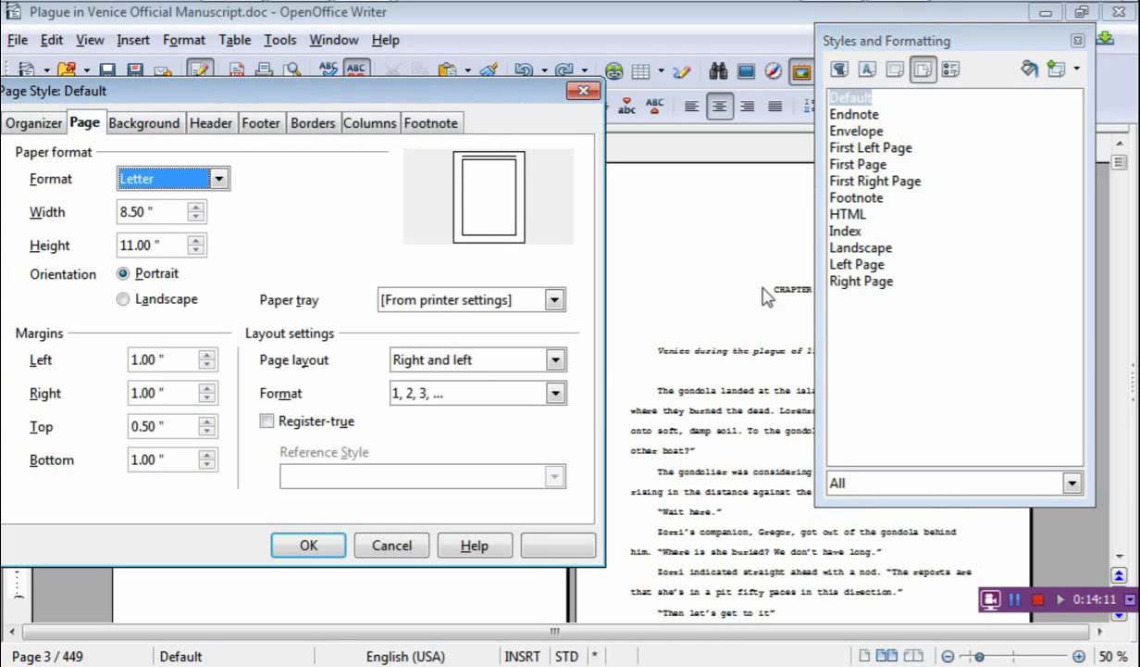
click(157, 211)
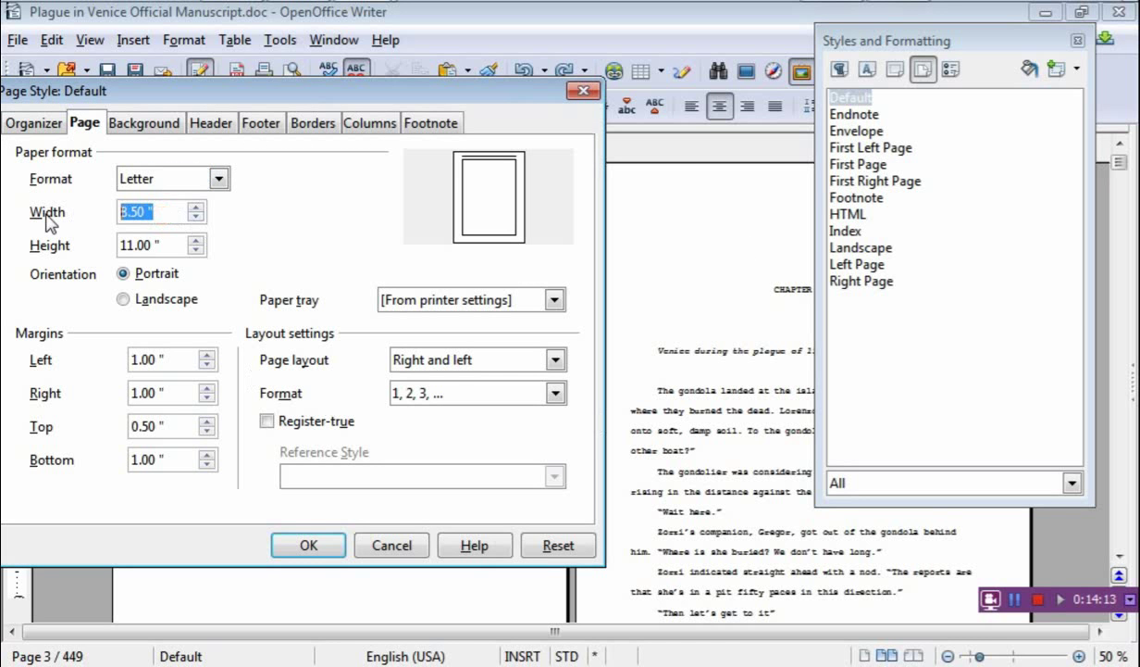
text(5.)
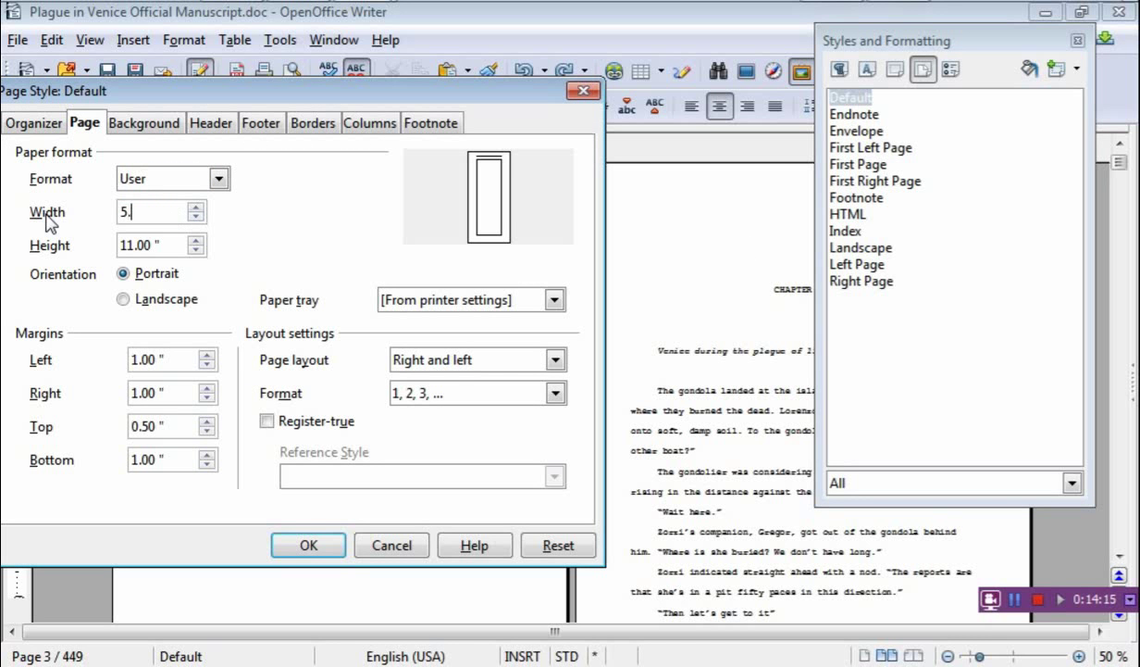
text(25)
key(Tab)
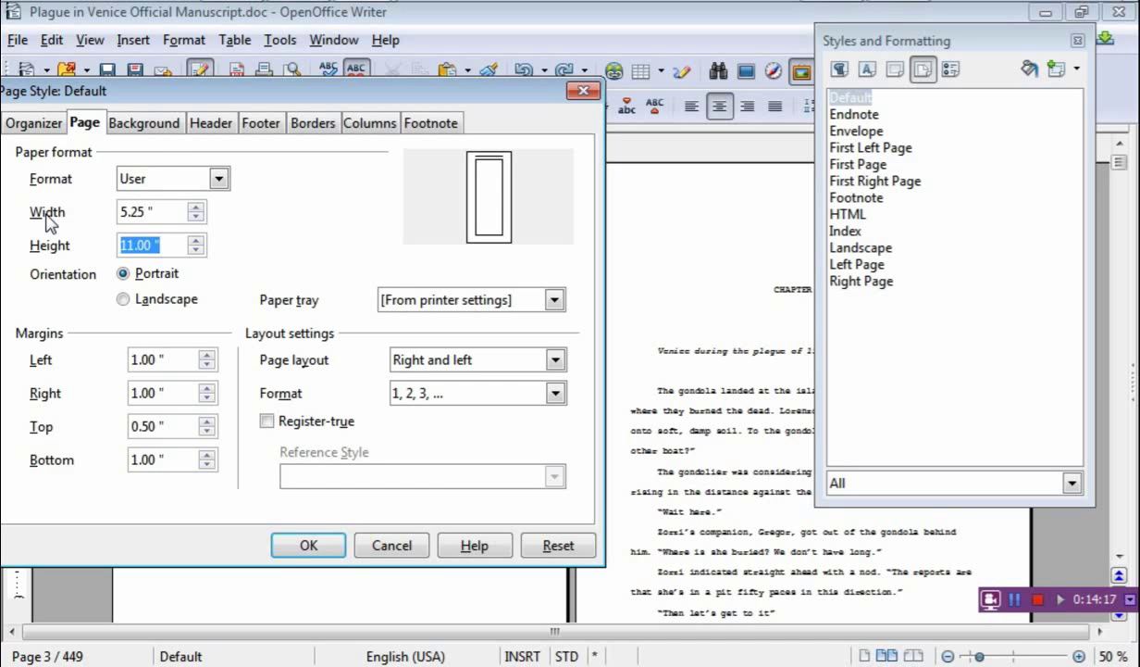
text(8)
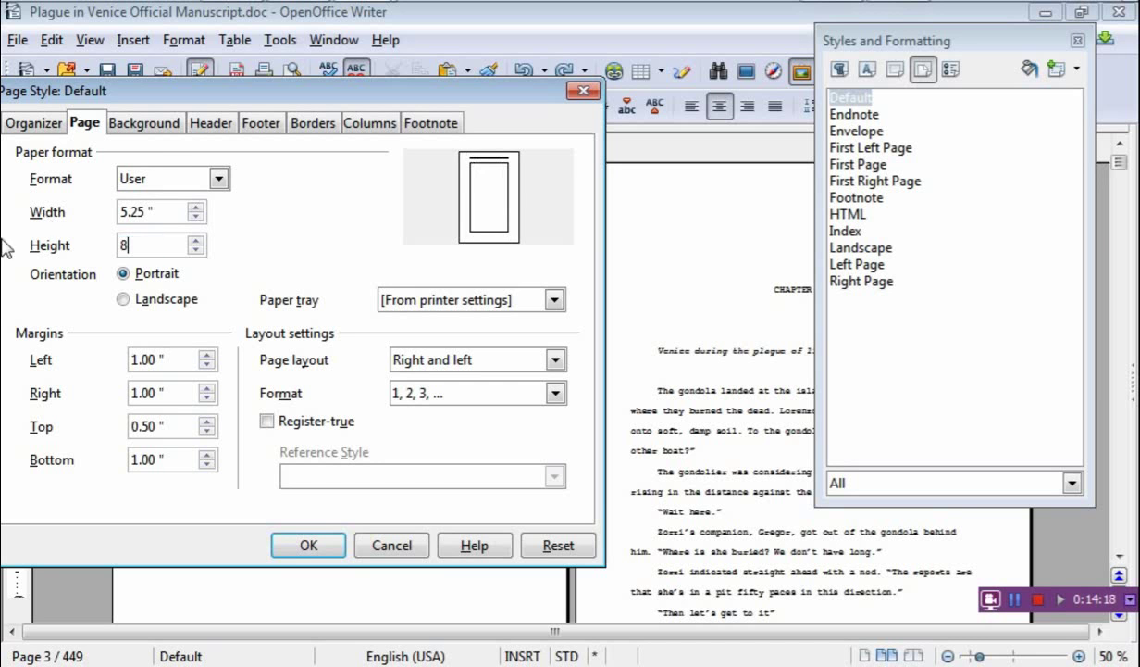
click(306, 544)
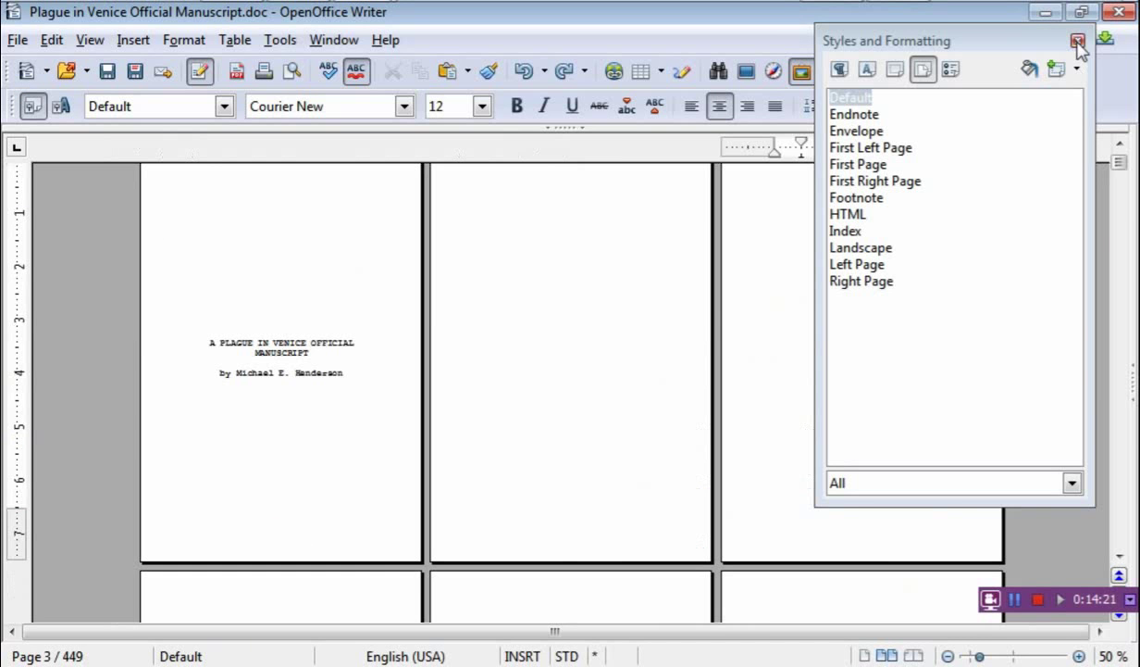
click(1077, 41)
Place the cursor on the blank line above the CHAPTER ONE heading and apply the First Left Page page style.
scroll(588, 387, up, 1)
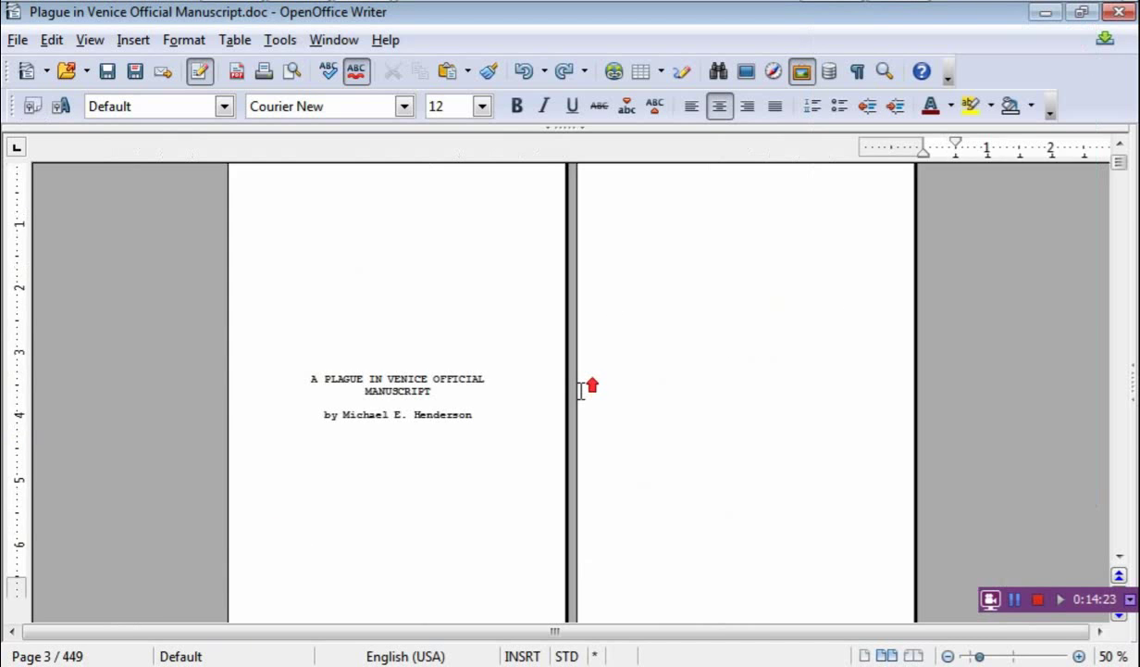
scroll(665, 407, up, 1)
scroll(687, 407, down, 5)
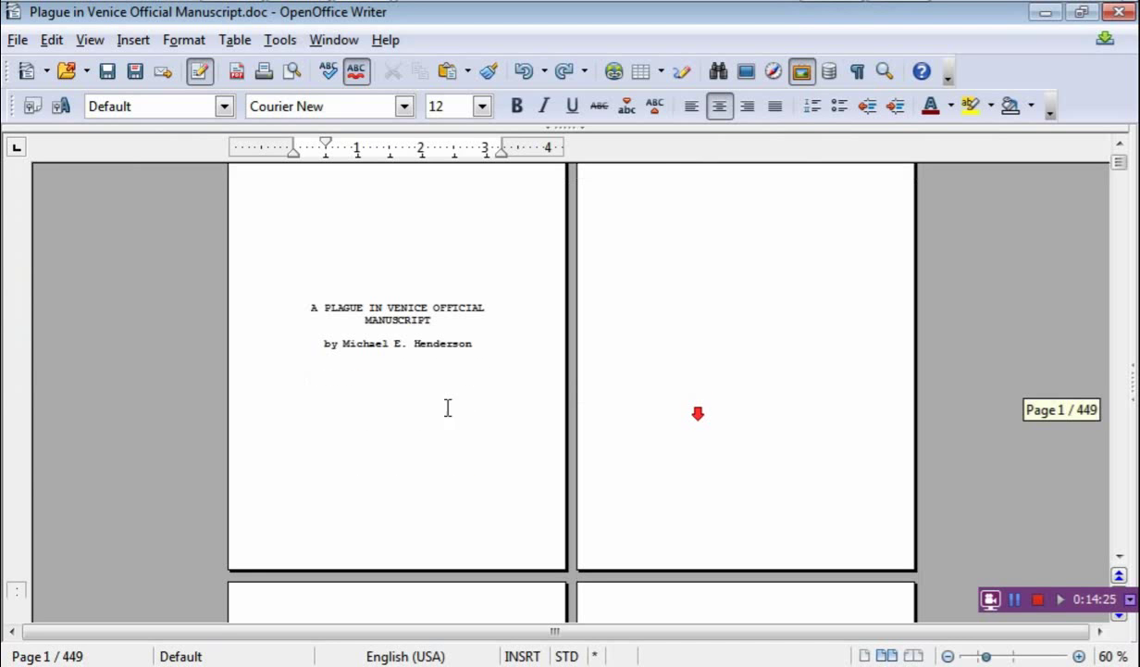
scroll(755, 345, up, 5)
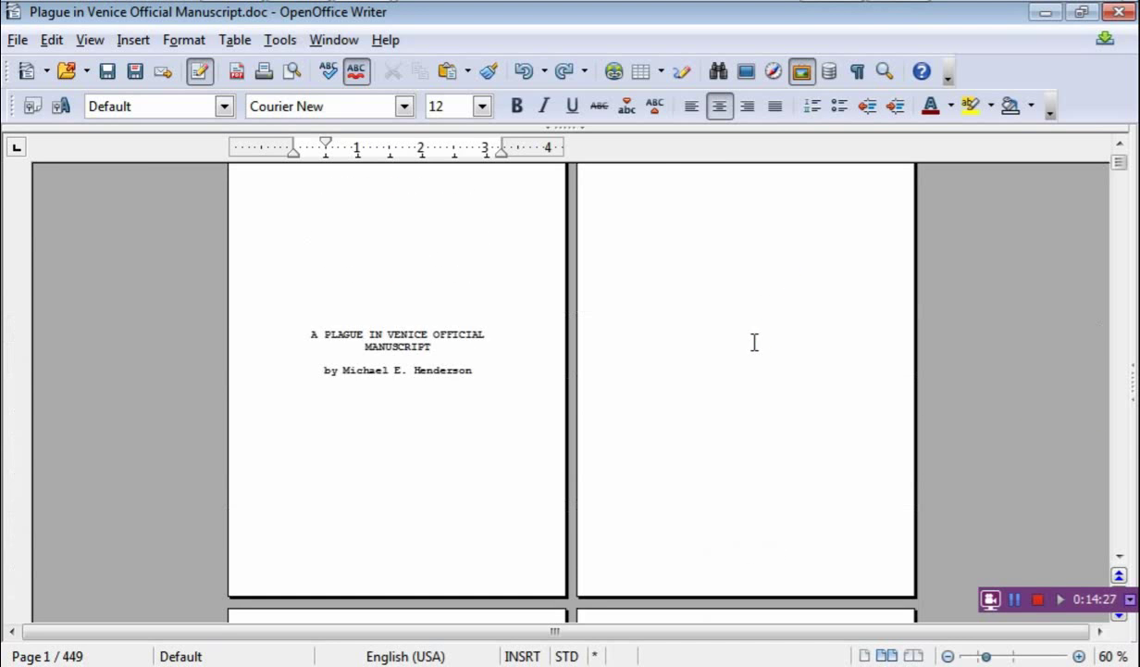
scroll(754, 349, down, 10)
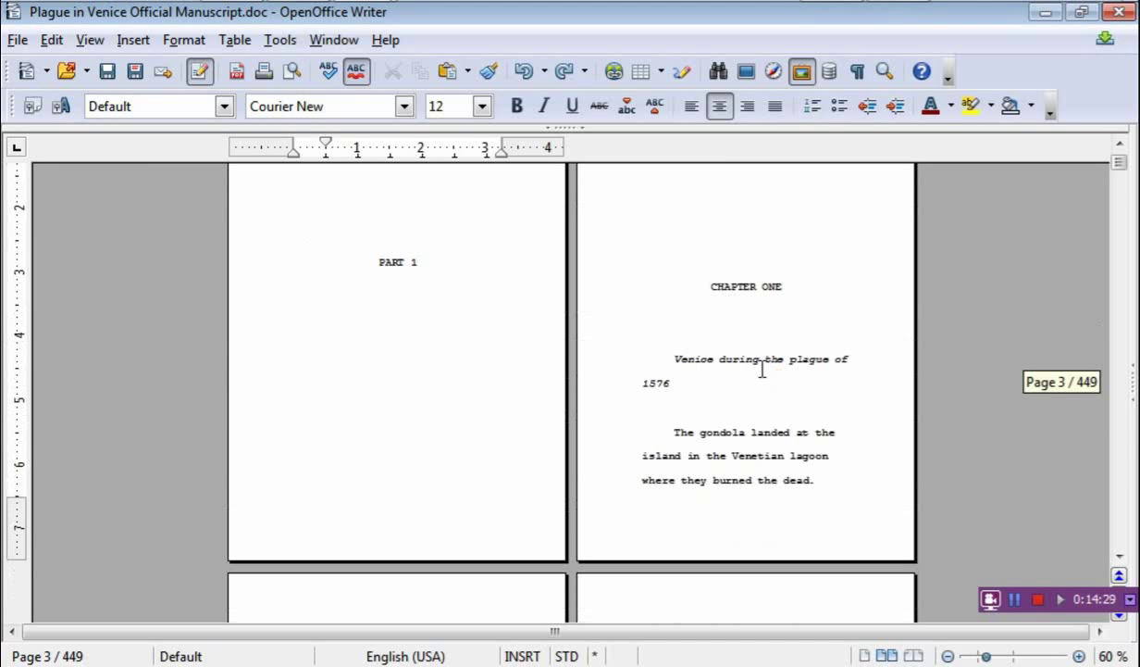
click(760, 368)
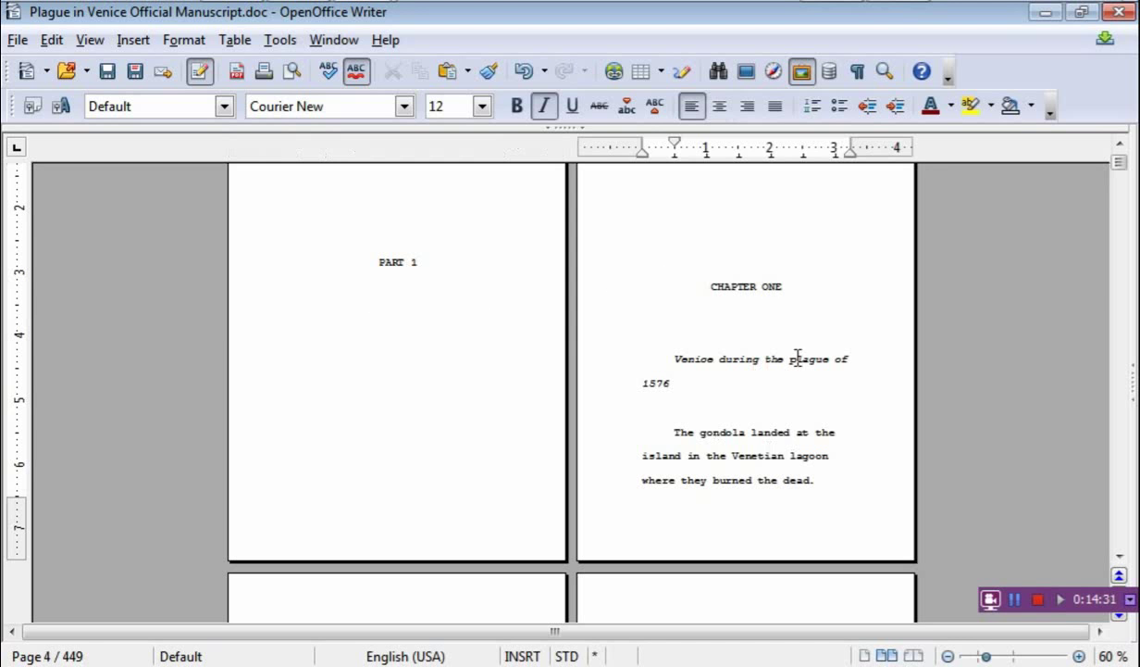
click(749, 254)
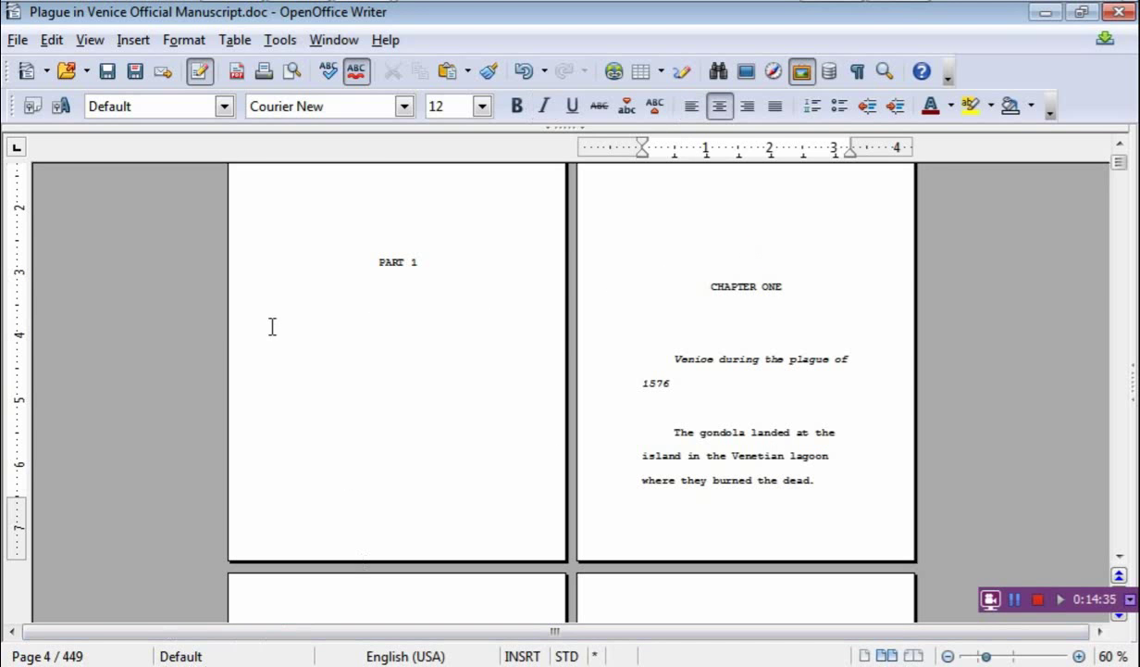
click(185, 41)
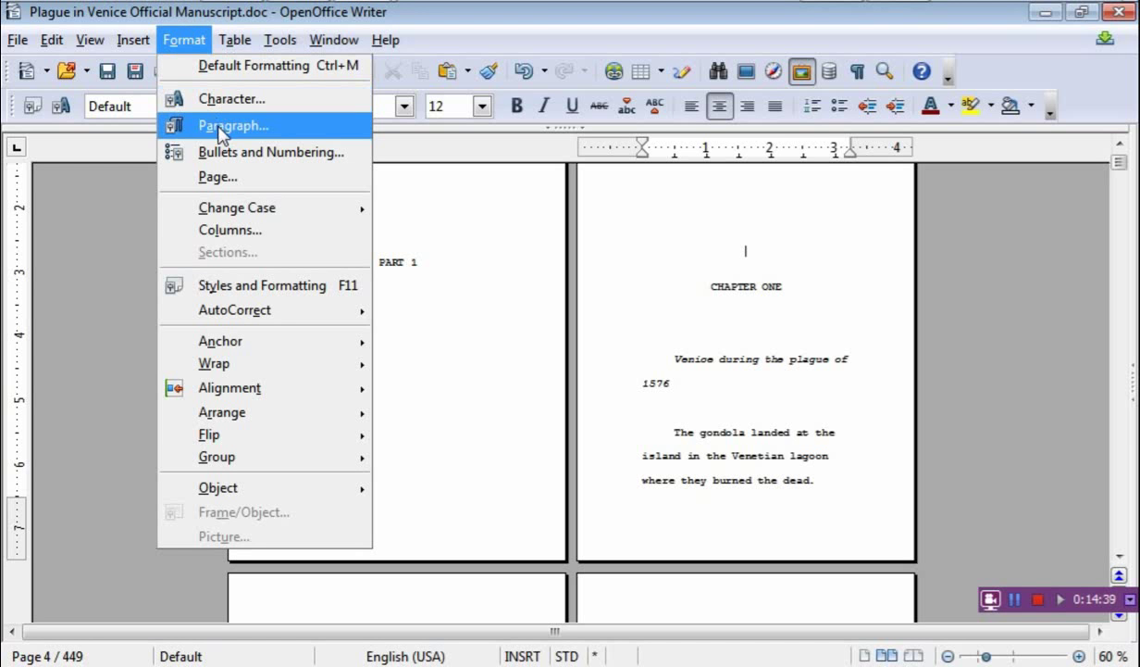
click(207, 285)
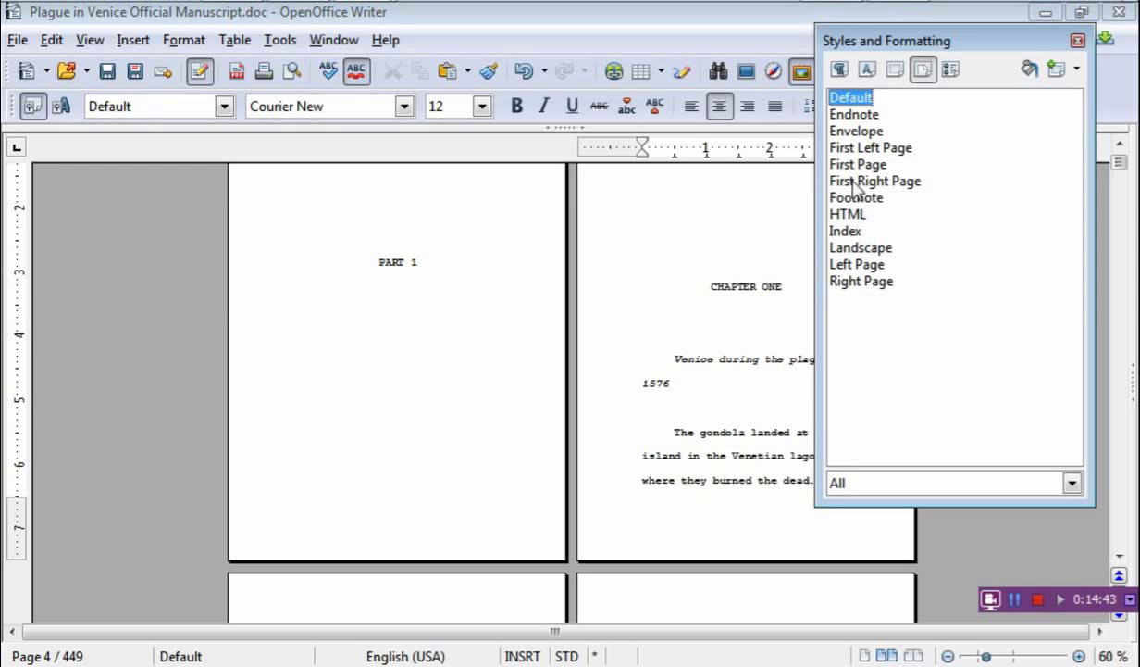
click(852, 149)
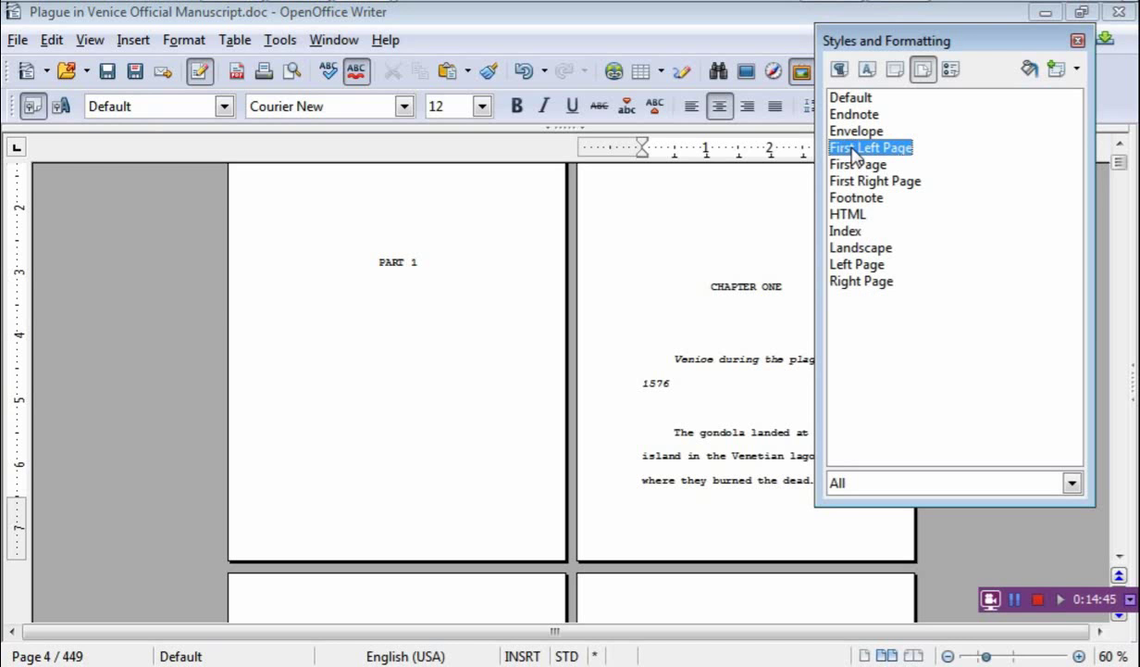
double_click(851, 148)
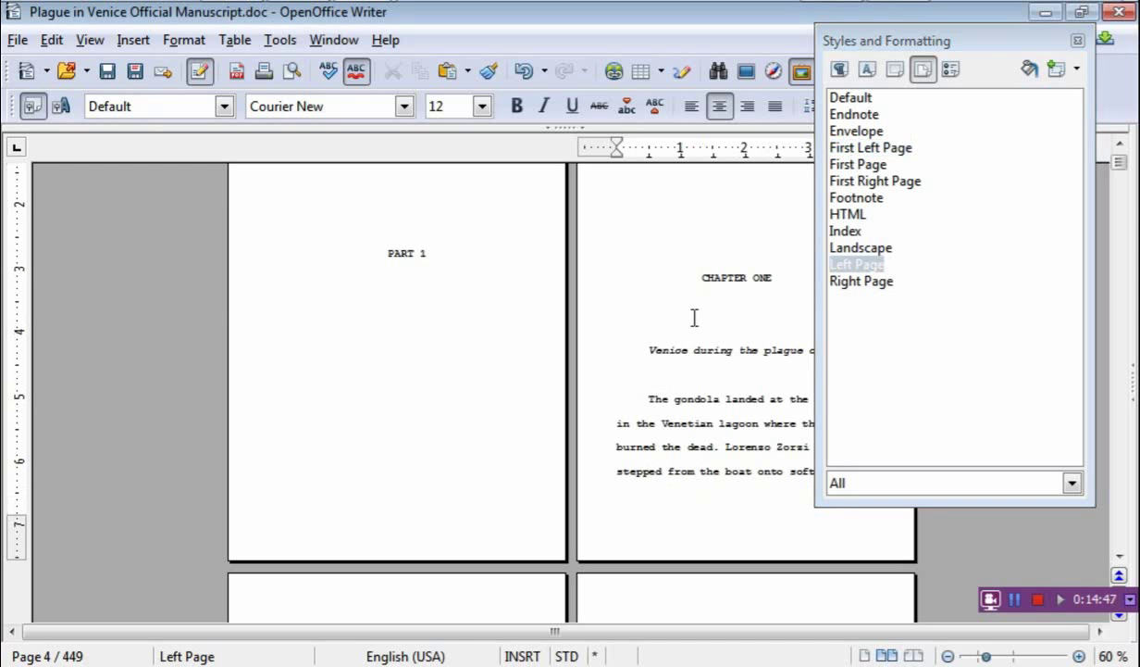
click(1077, 40)
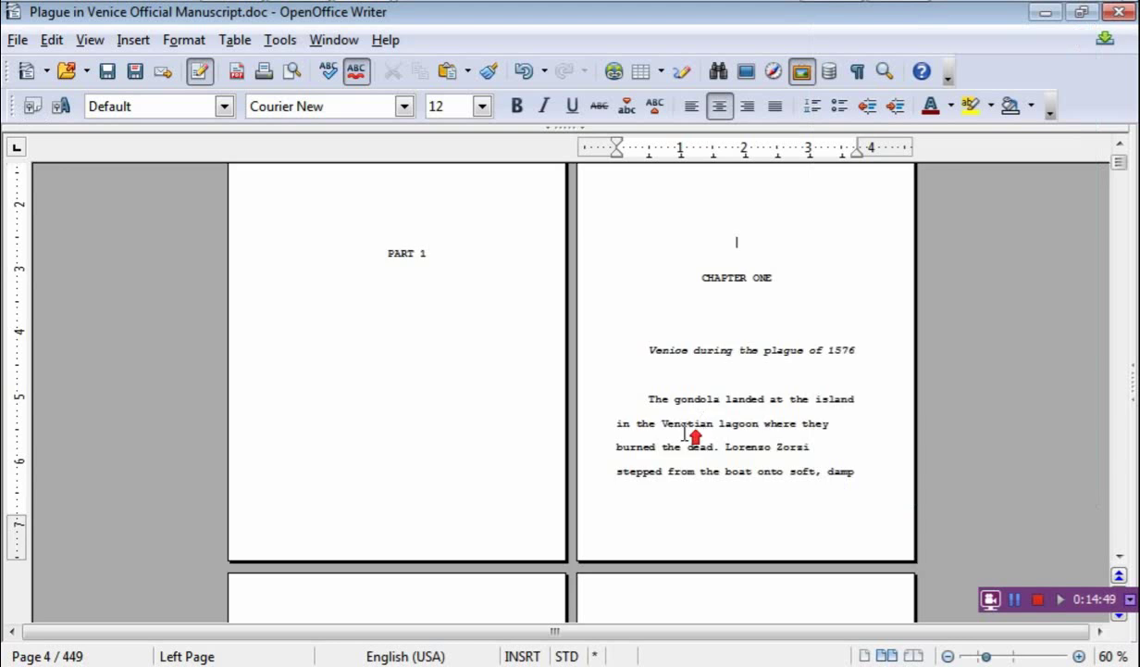
scroll(685, 432, down, 5)
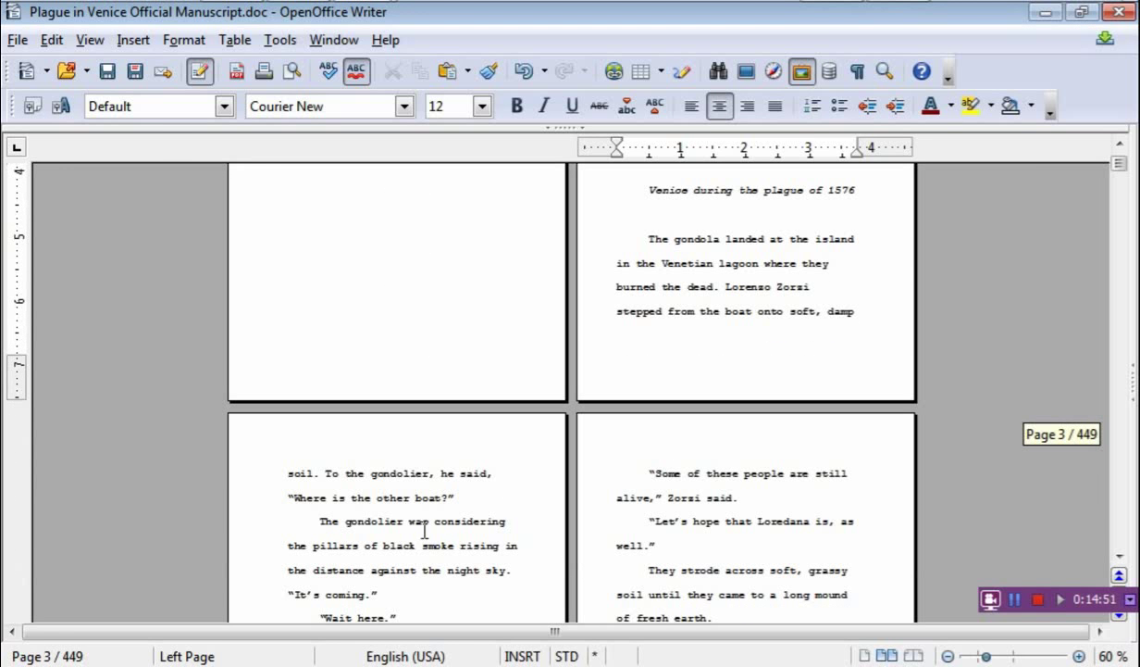
Check which page style applies to the PART 1 page, the CHAPTER ONE page and the two pages that follow.
click(375, 532)
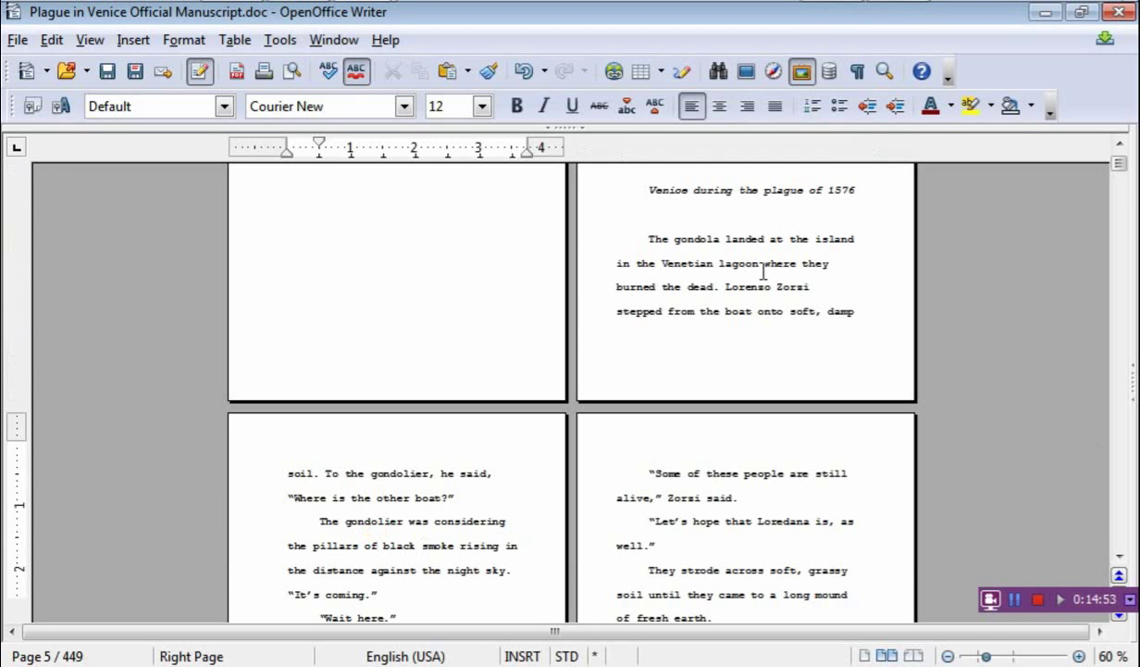
click(685, 542)
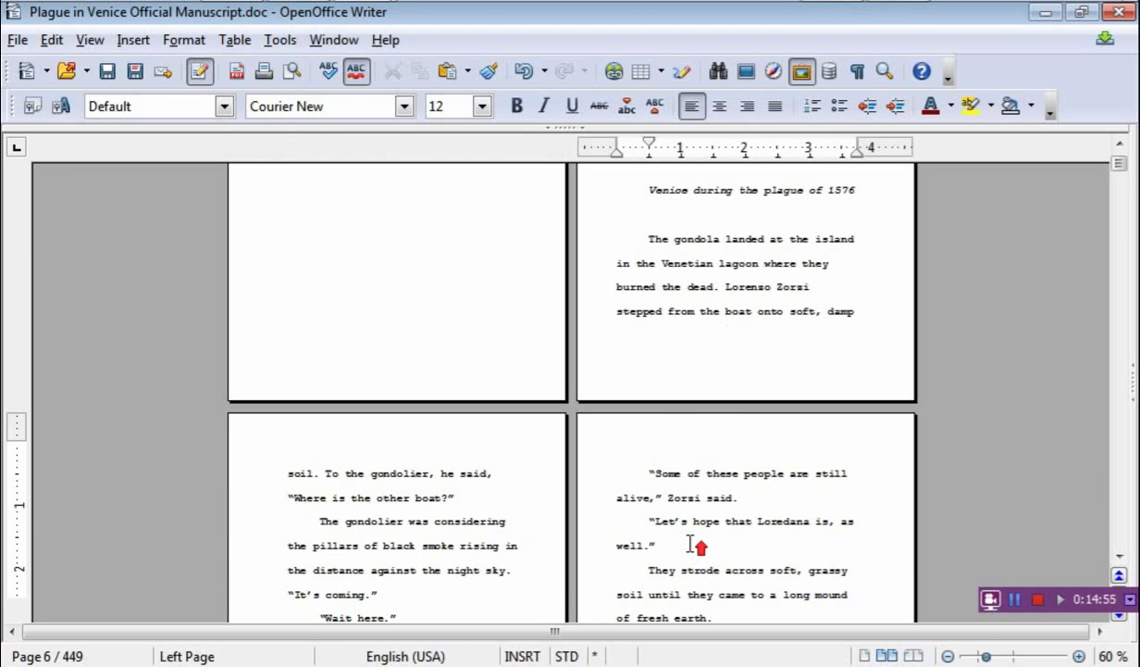
scroll(689, 544, up, 6)
click(408, 405)
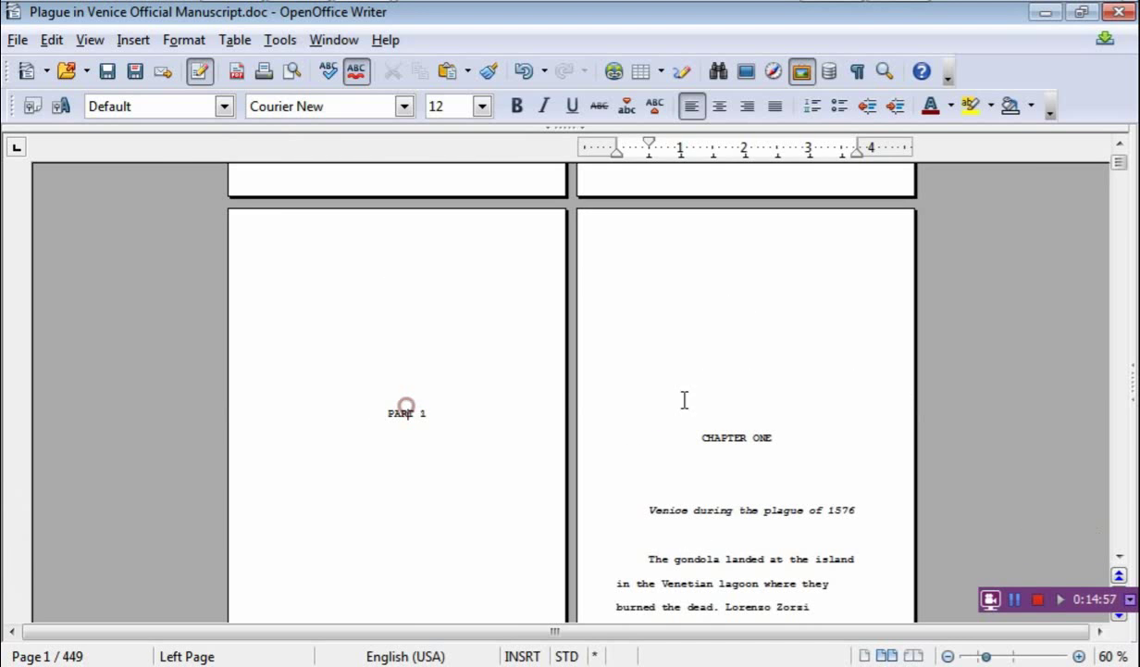
scroll(757, 385, up, 2)
scroll(756, 389, down, 2)
scroll(751, 400, down, 1)
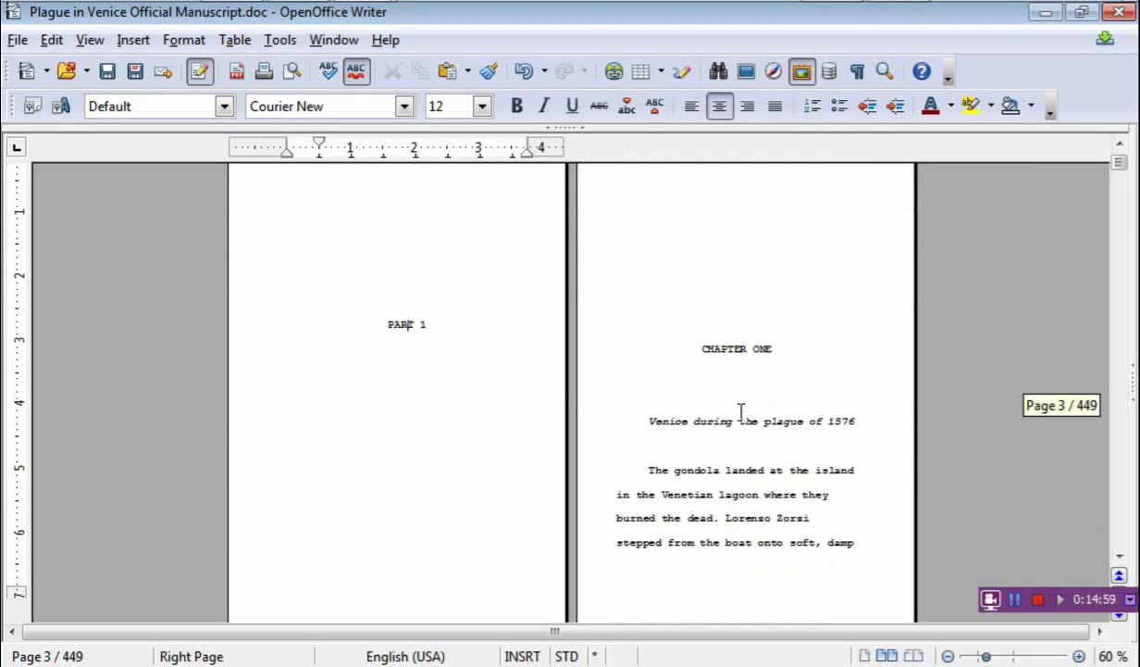
click(736, 417)
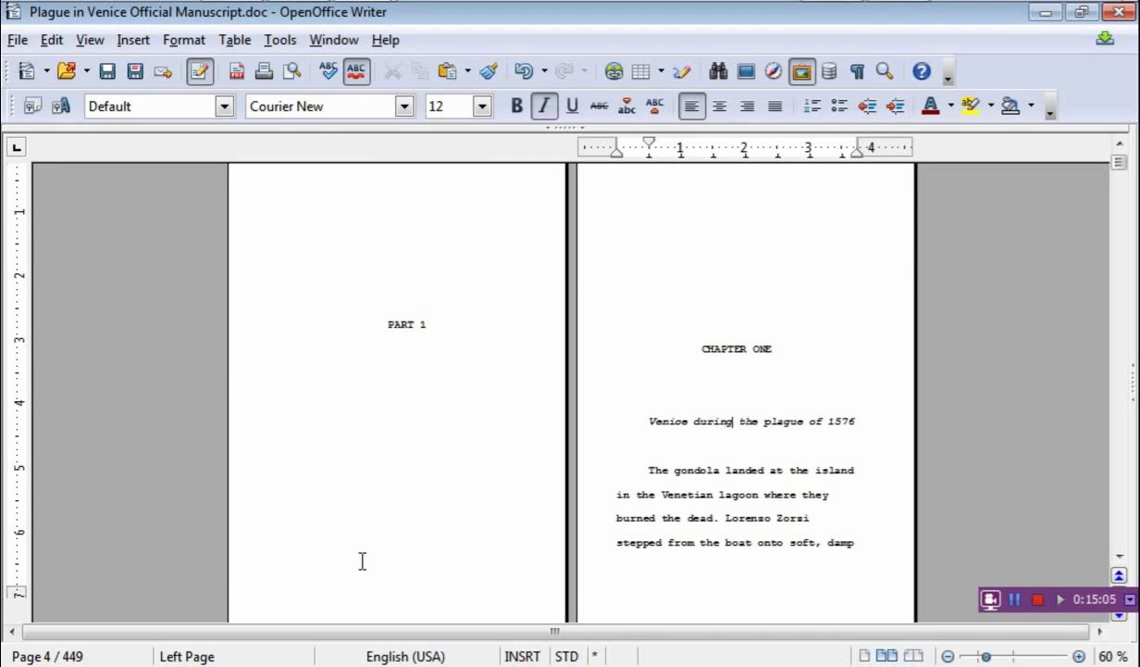
scroll(796, 356, up, 2)
click(713, 365)
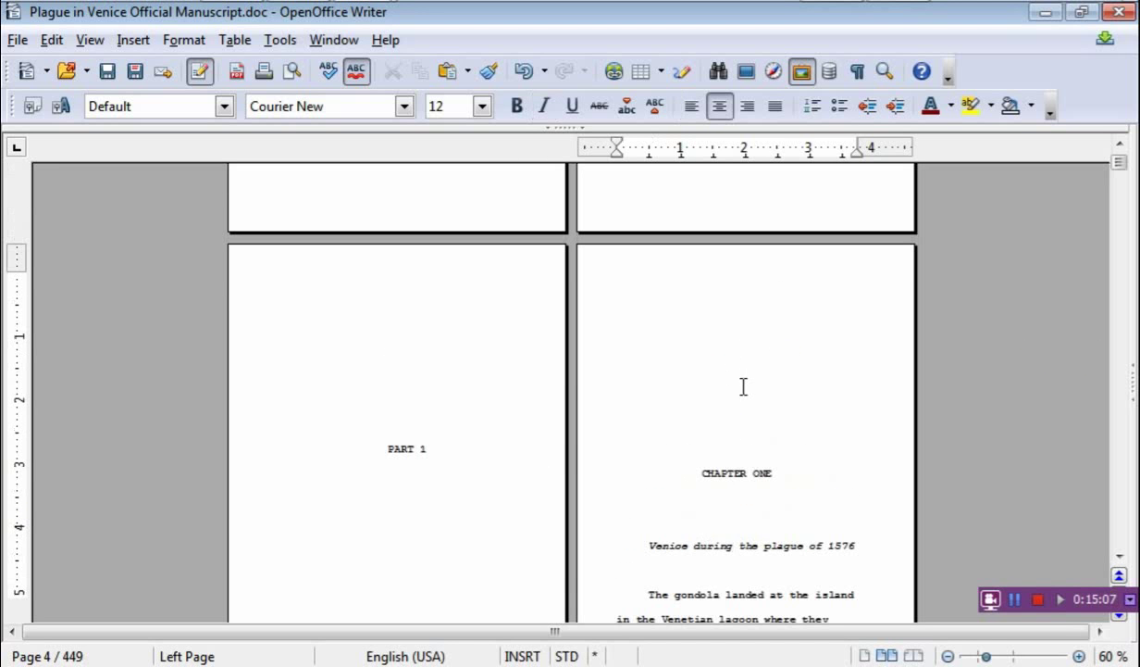
scroll(742, 387, down, 1)
Insert a page break with the First Left Page style after the PART 1 heading.
click(423, 433)
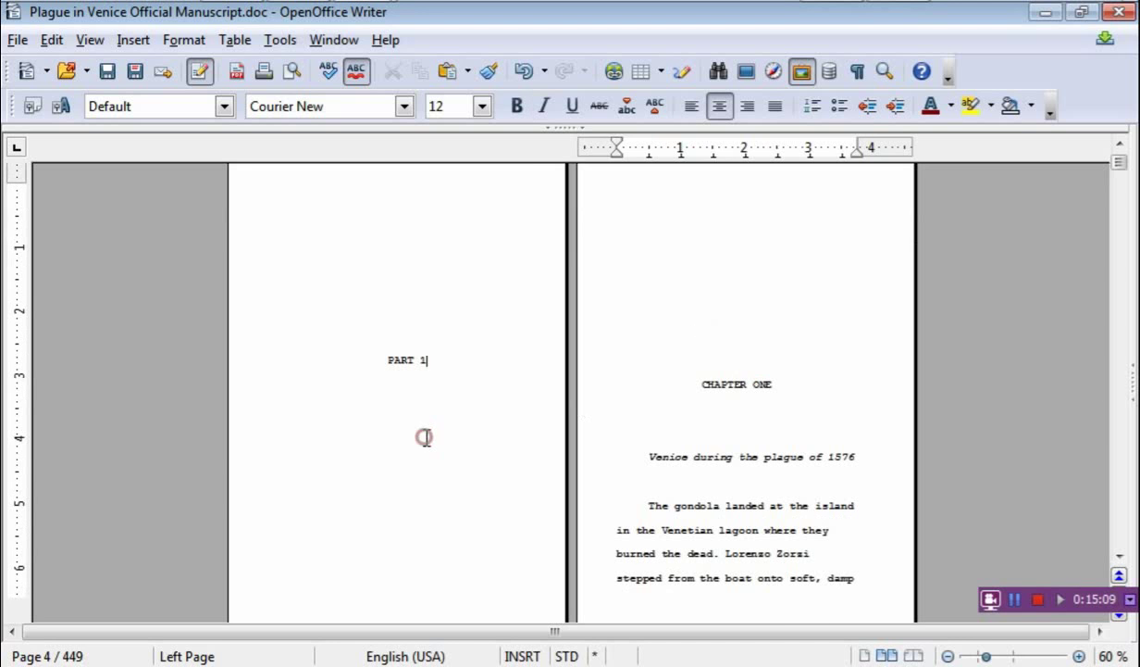
scroll(516, 511, down, 2)
scroll(549, 398, up, 1)
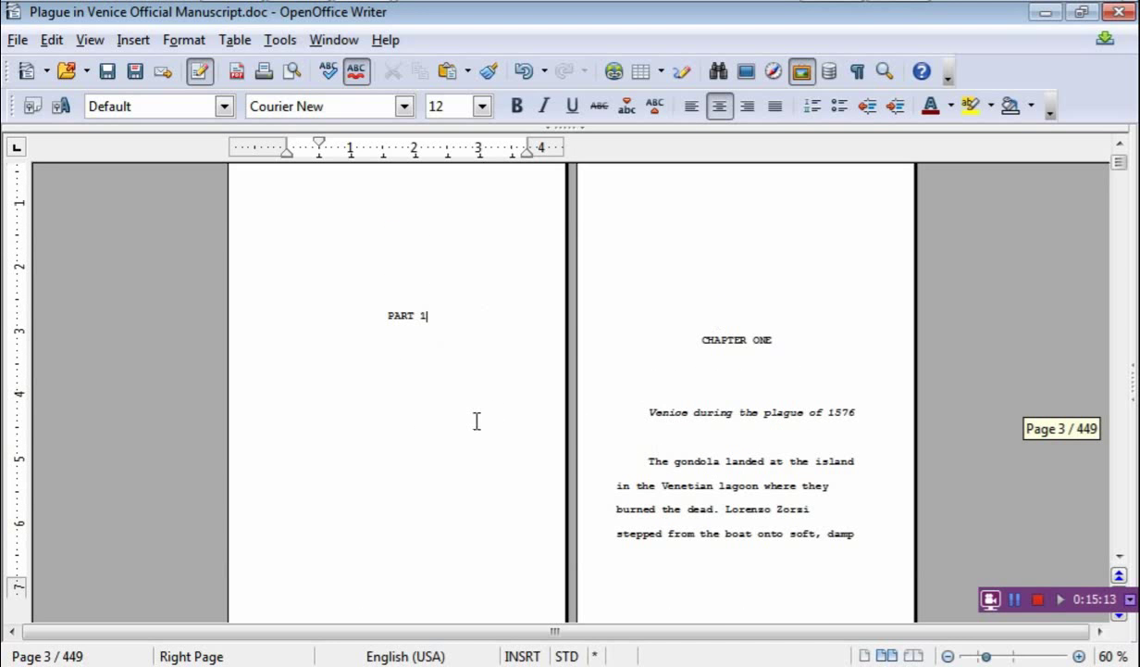
click(132, 40)
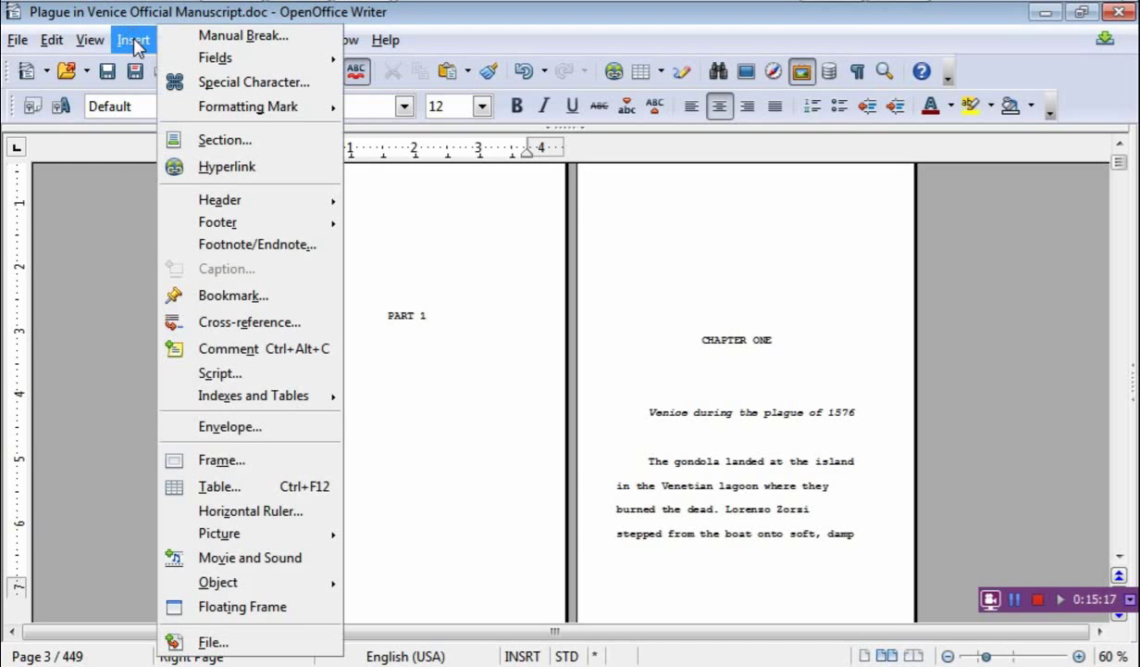
click(215, 37)
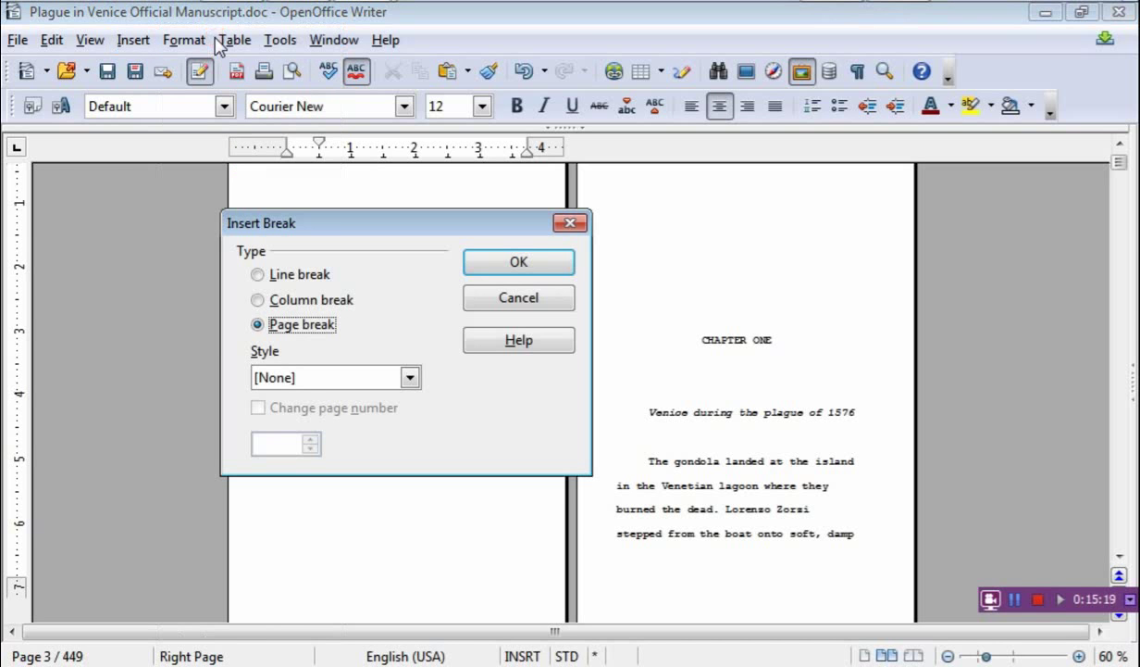
click(410, 377)
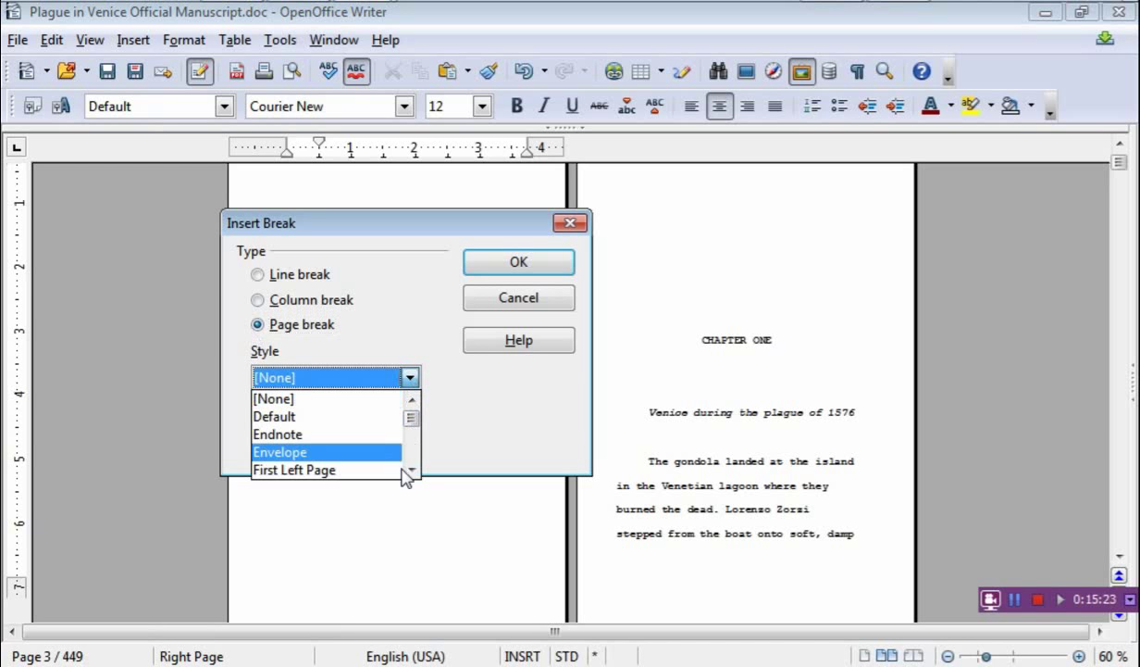
click(328, 469)
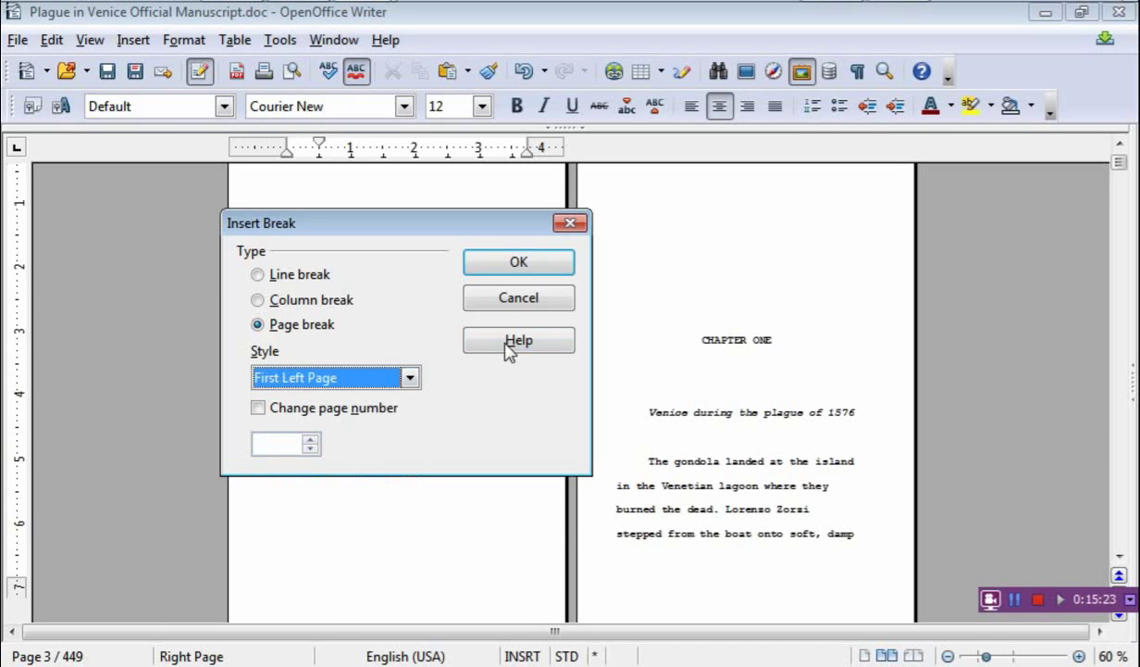
click(502, 268)
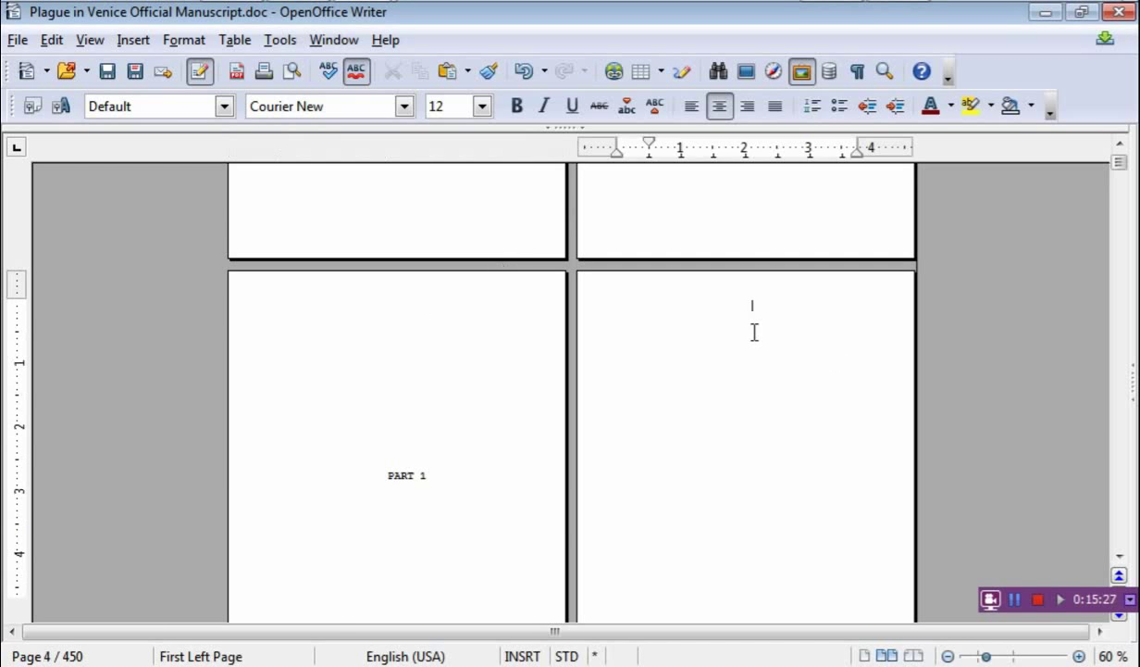
Remove the blank page between PART 1 and CHAPTER ONE so the chapter opens on the First Left Page.
scroll(753, 330, down, 5)
scroll(738, 361, down, 5)
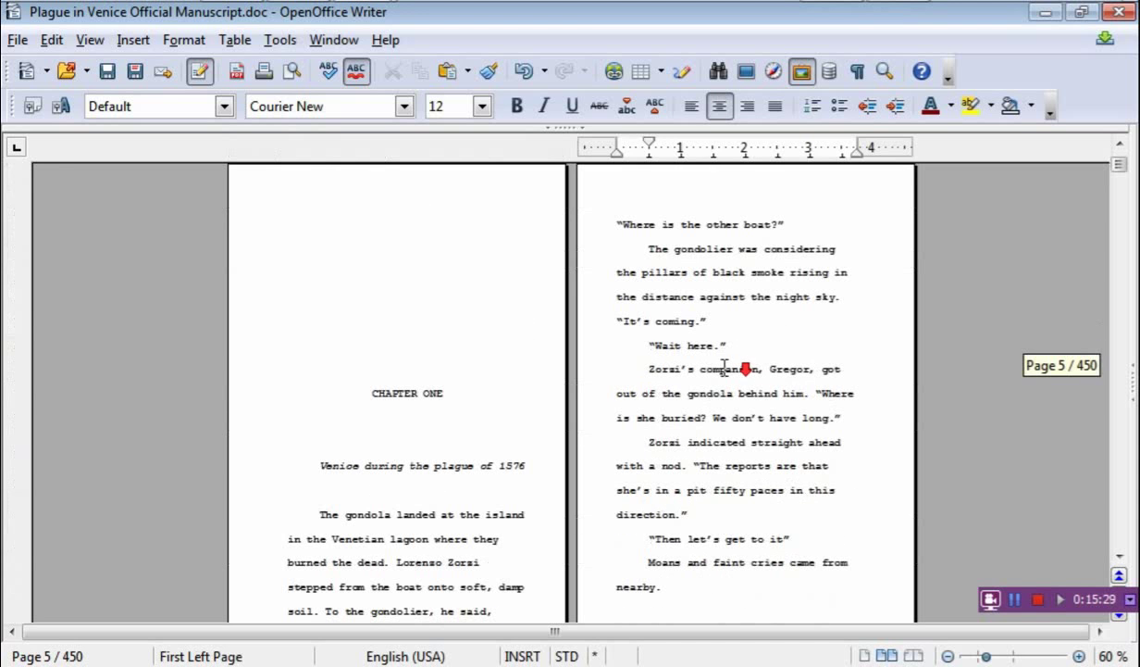
scroll(423, 290, up, 1)
click(355, 292)
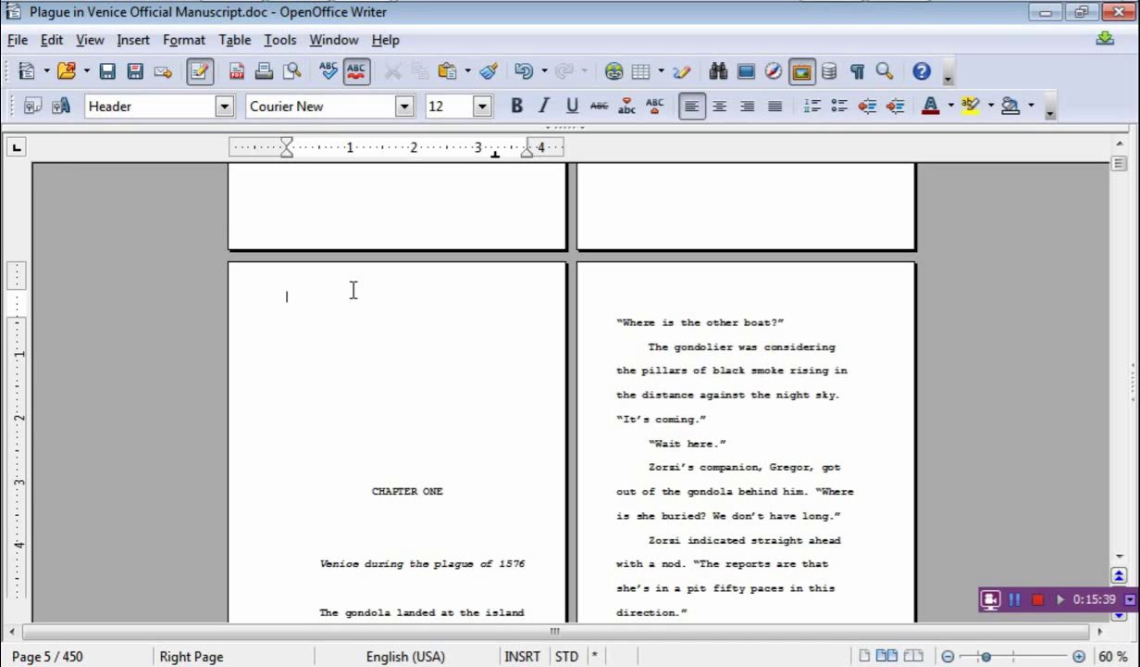
scroll(741, 361, up, 15)
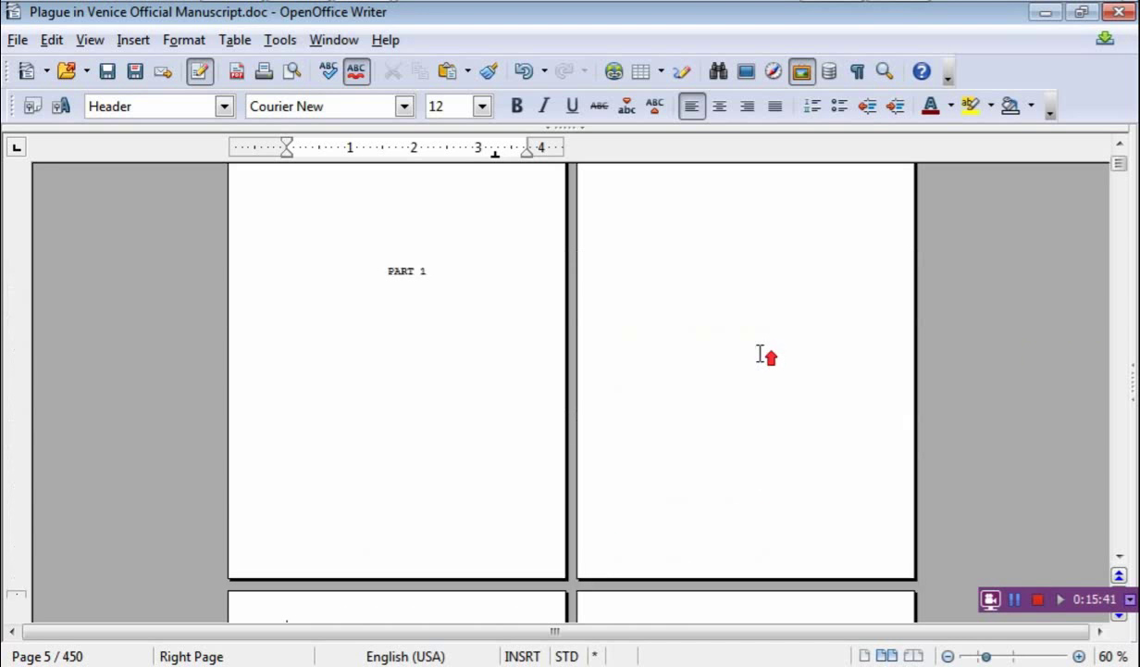
scroll(753, 364, down, 1)
click(714, 347)
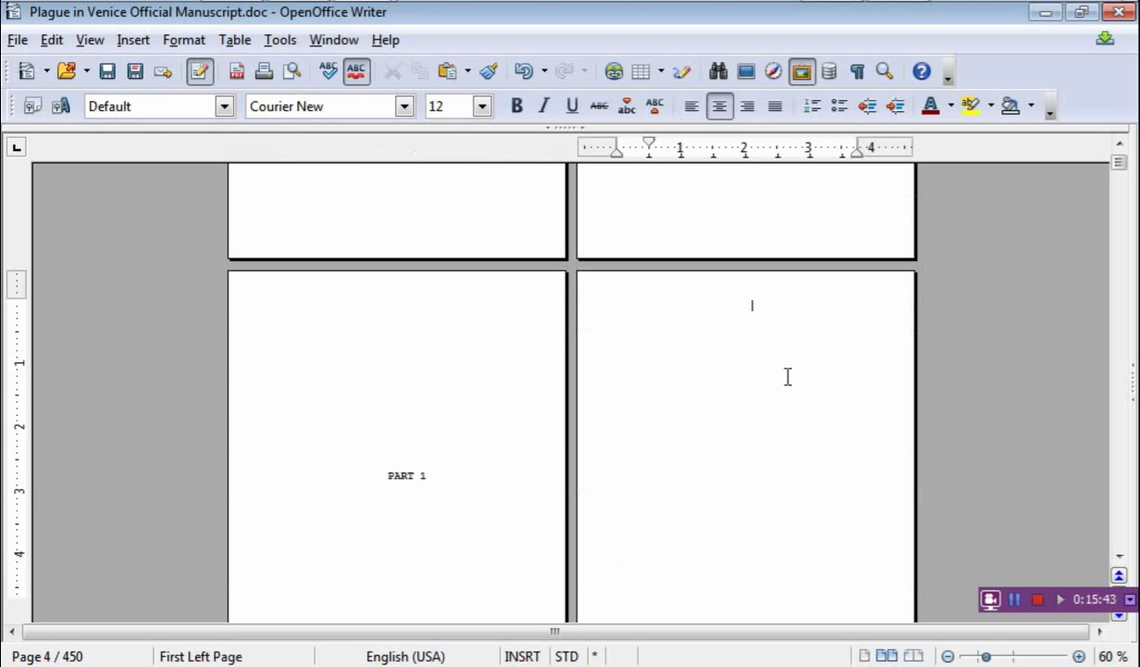
scroll(788, 376, down, 1)
scroll(788, 376, up, 1)
scroll(787, 376, down, 1)
scroll(788, 376, up, 1)
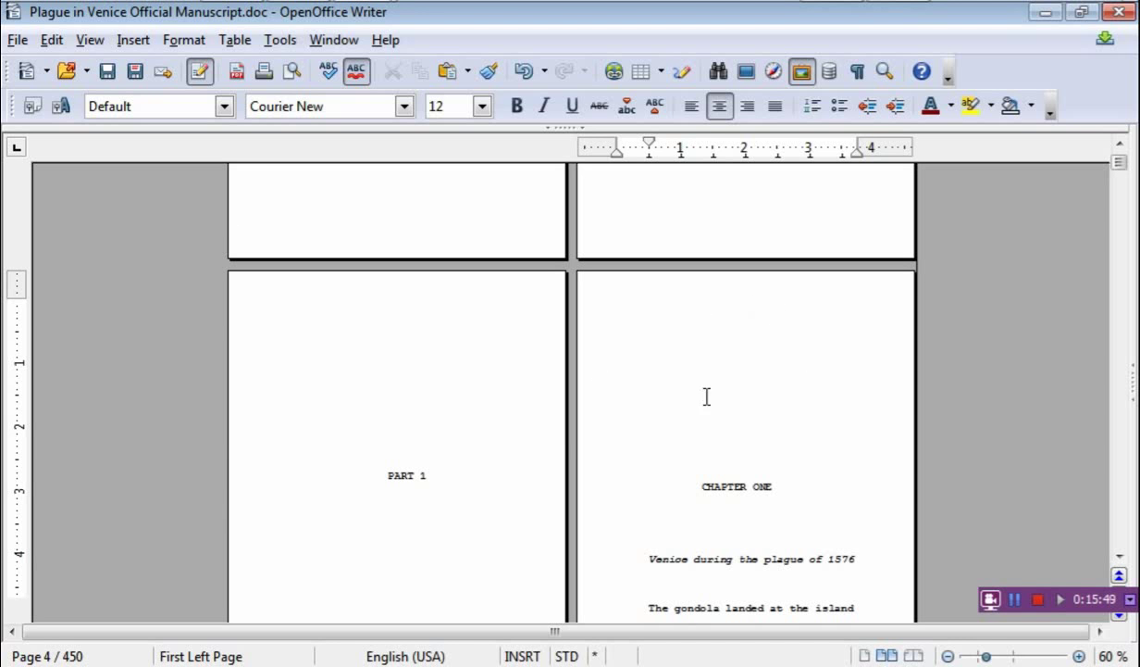
Check the page flow from the title page onward and the page styles on the CHAPTER ONE page and the two following pages.
click(732, 556)
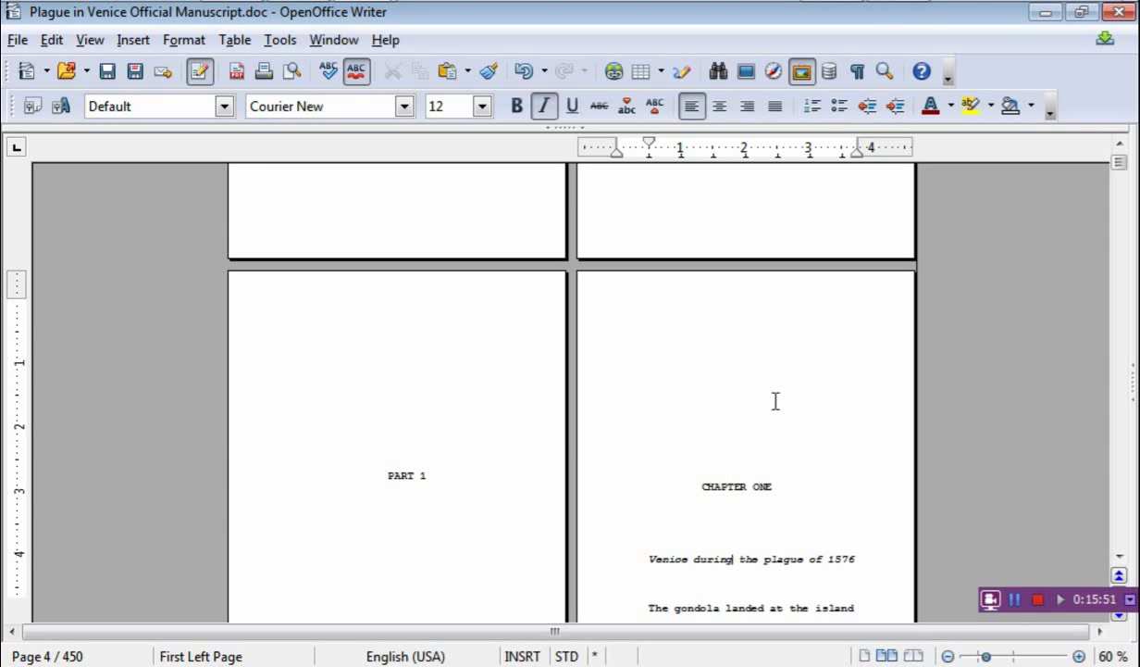
scroll(723, 390, down, 1)
scroll(725, 382, down, 1)
scroll(720, 380, up, 1)
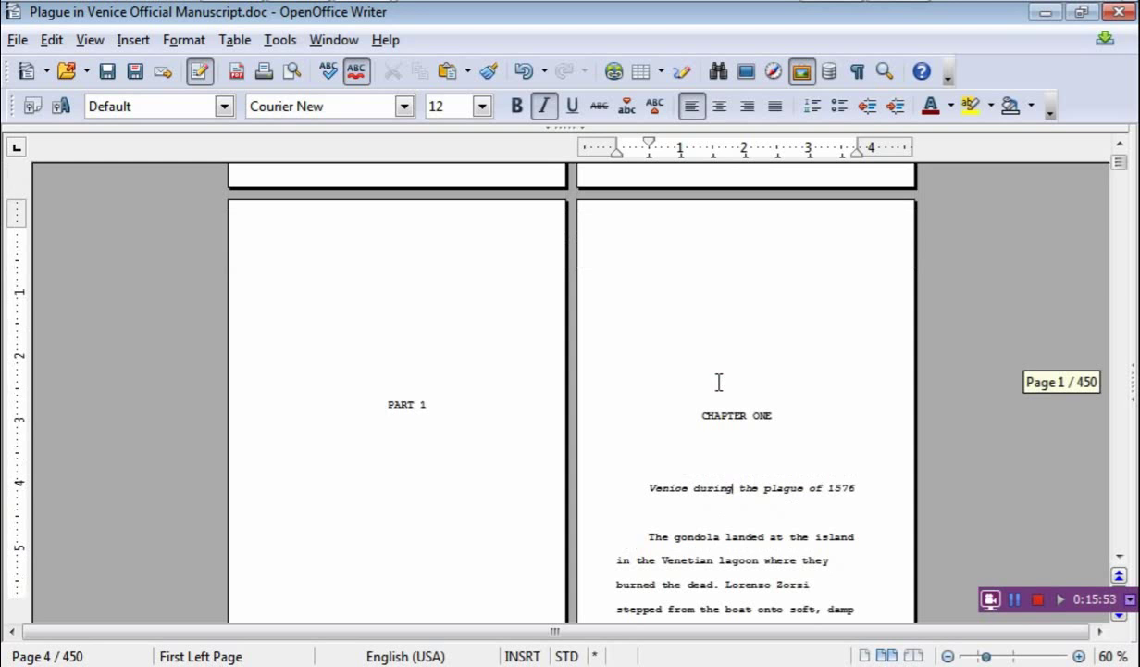
scroll(691, 405, up, 3)
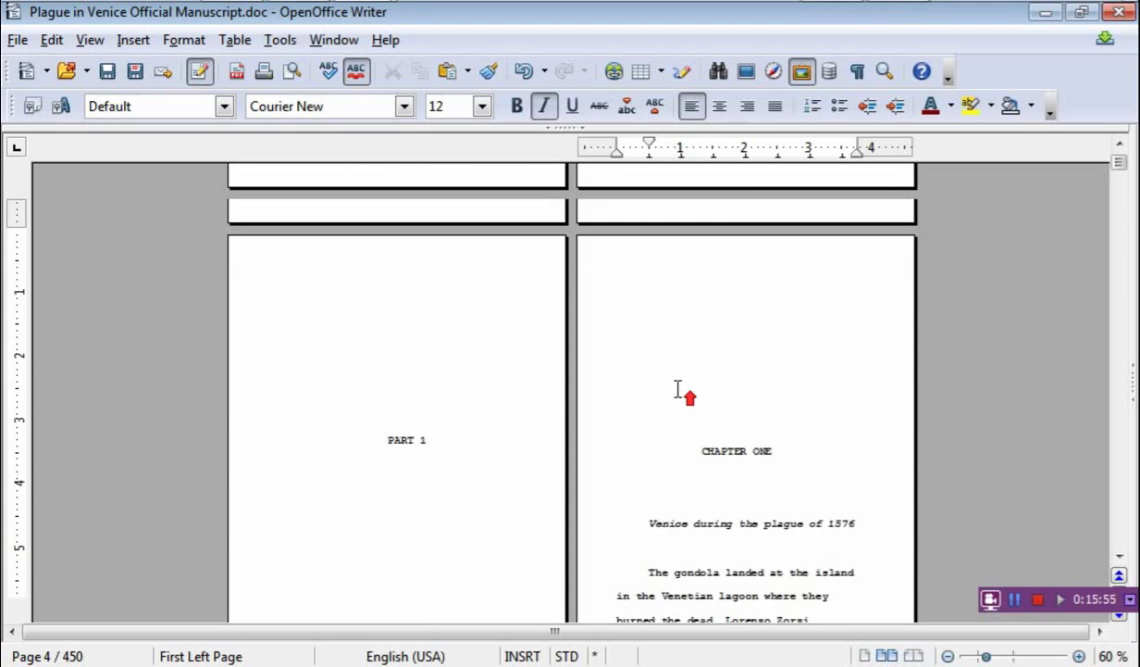
click(1120, 160)
drag(1120, 160, 1122, 153)
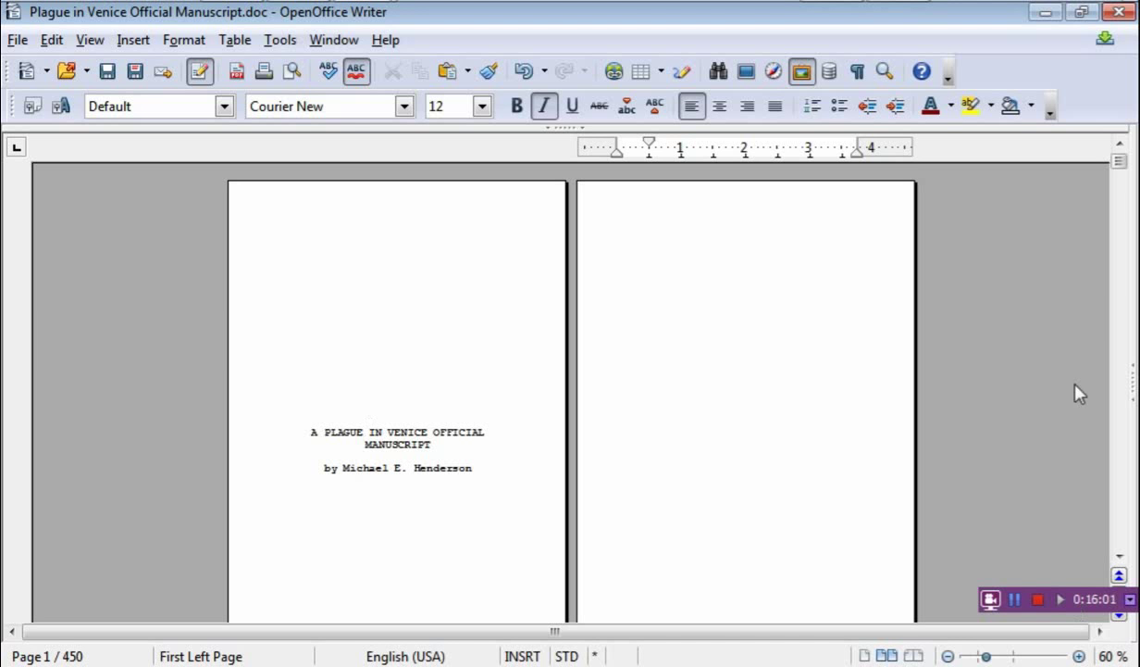
drag(1124, 167, 1123, 172)
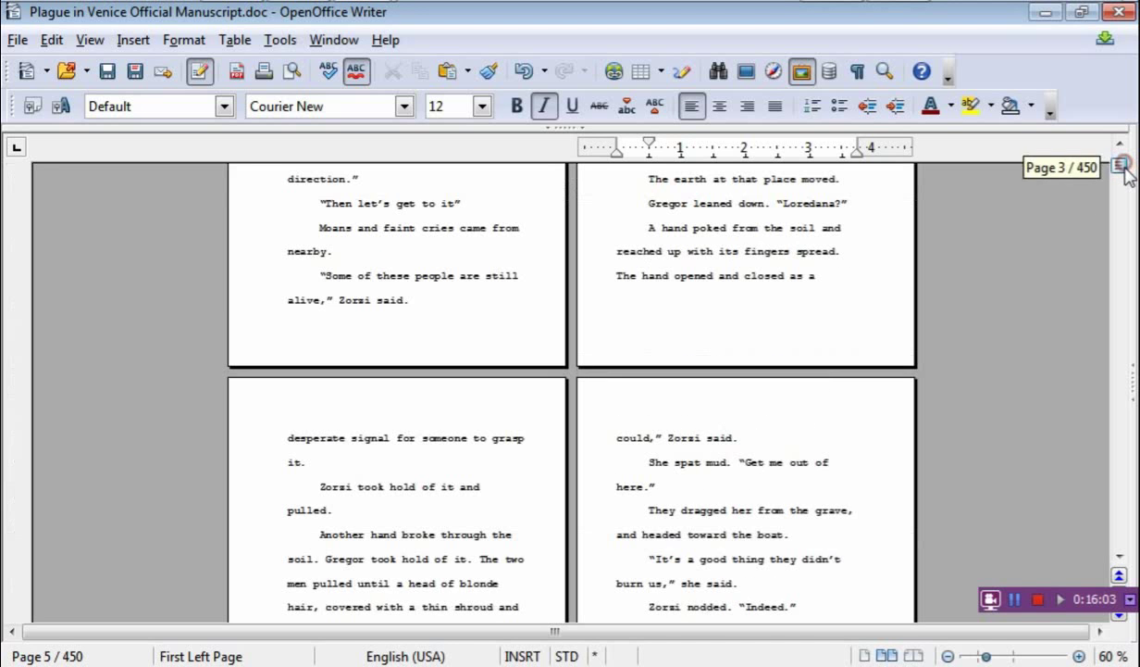
scroll(763, 355, up, 3)
scroll(759, 348, down, 3)
scroll(760, 348, up, 15)
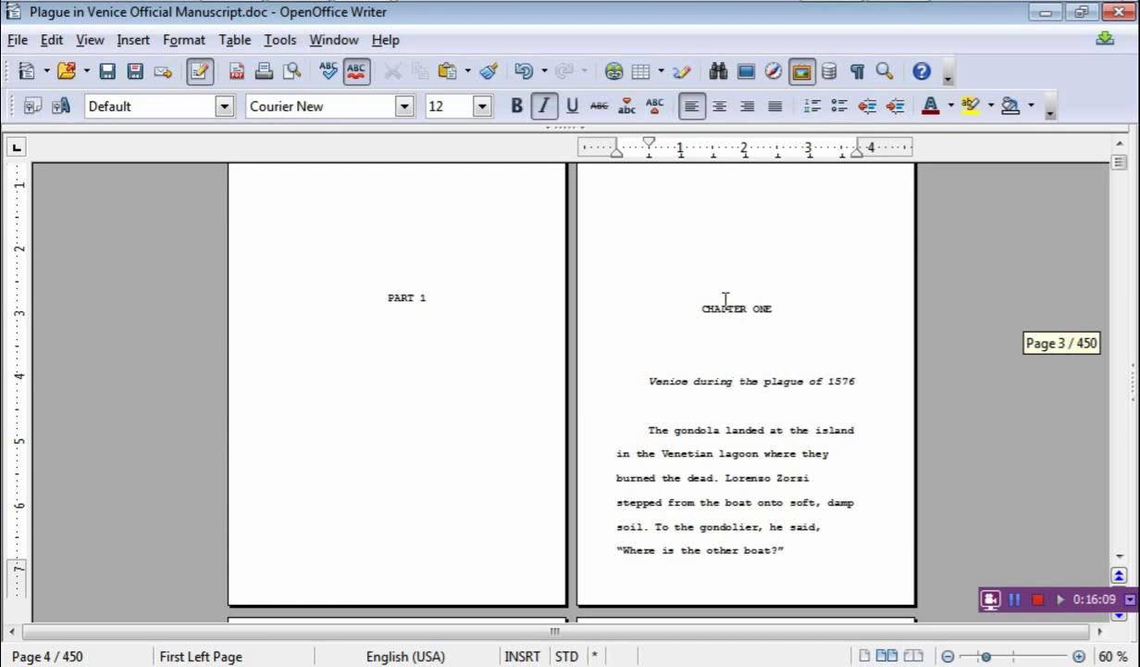
click(690, 367)
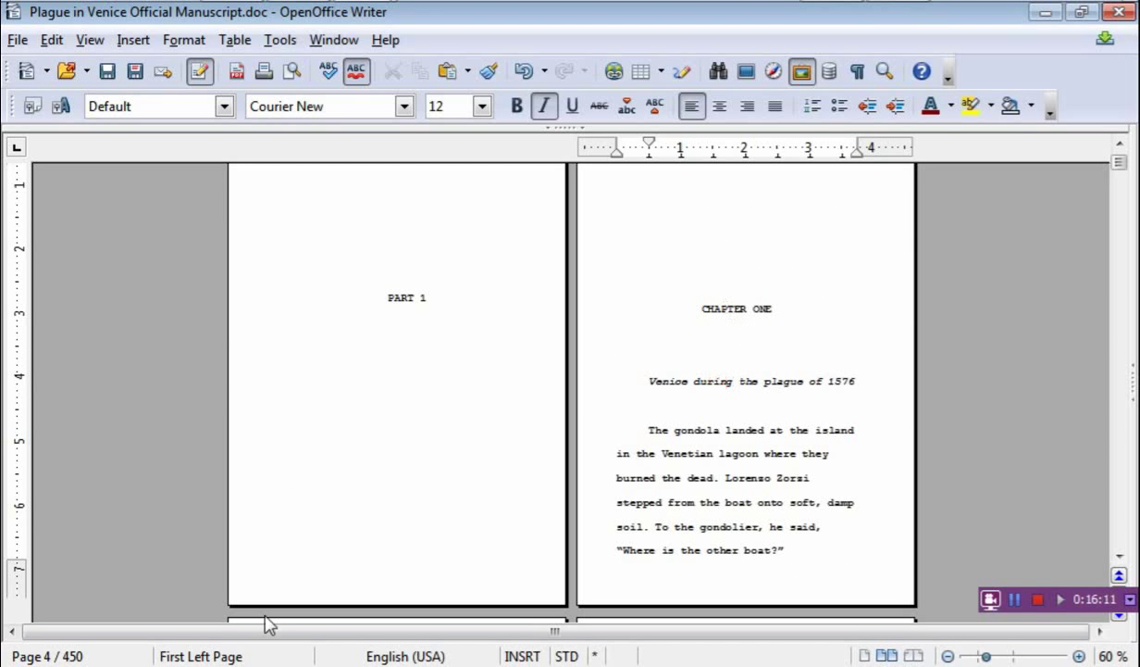
scroll(741, 394, down, 5)
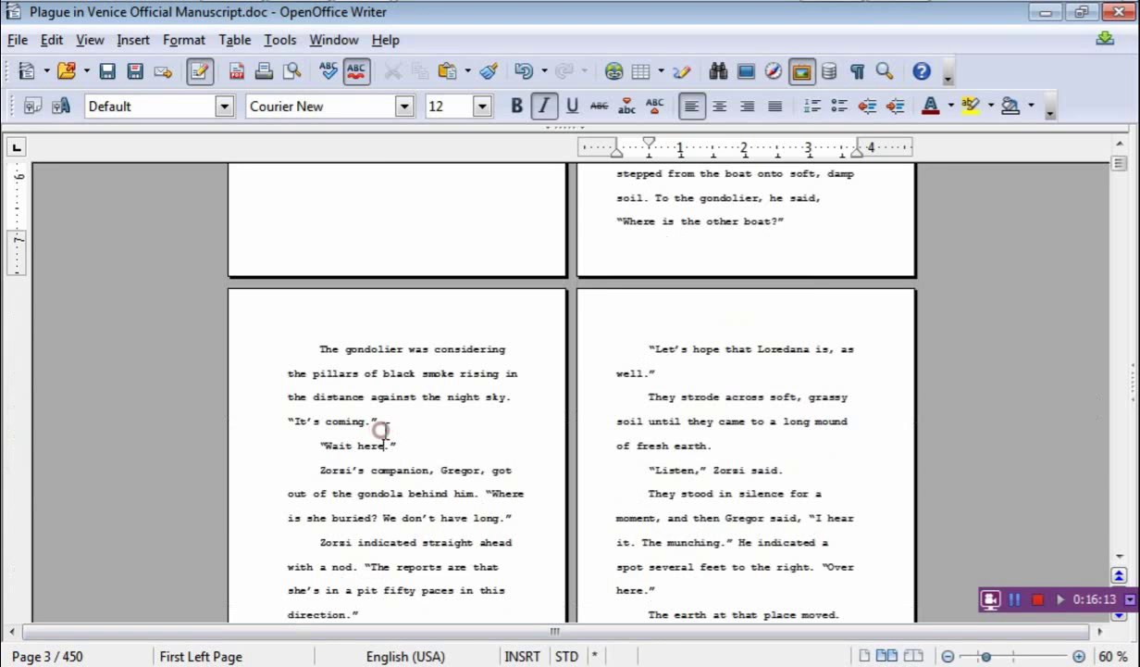
click(385, 432)
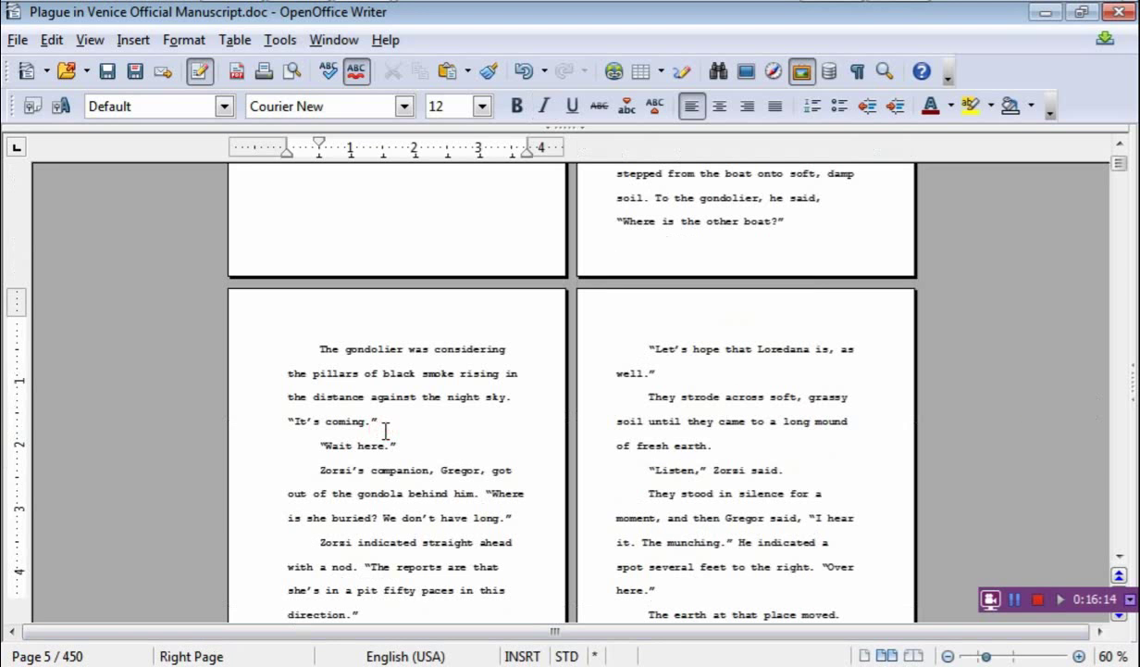
click(758, 419)
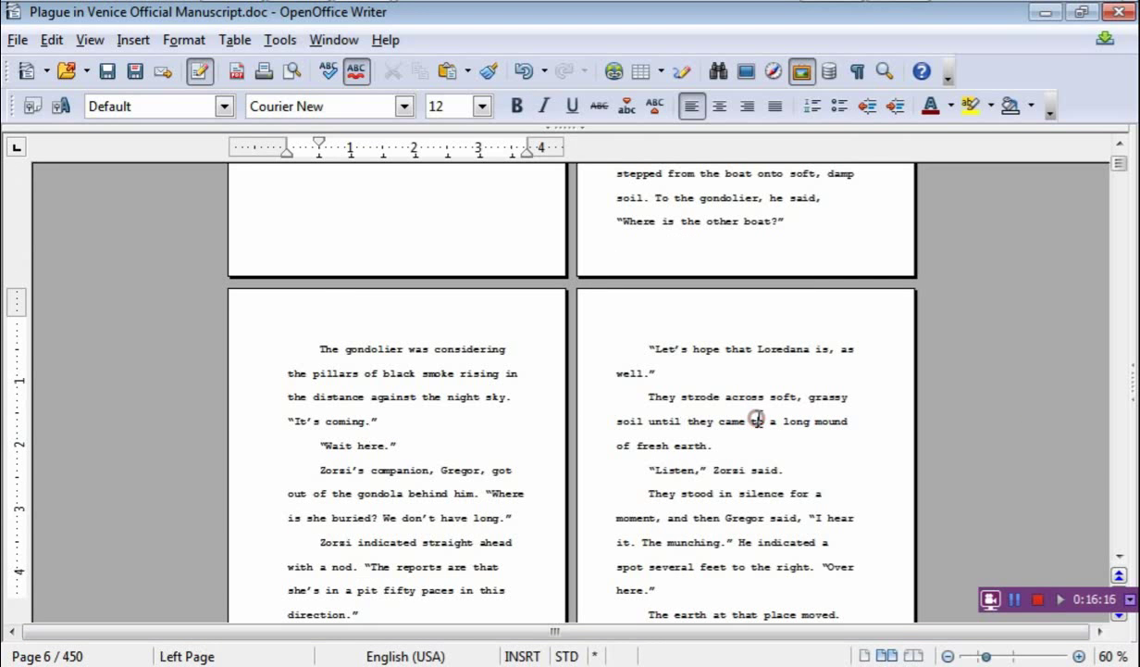
Enter "Right header" in the header of the Right Page after the chapter opening and "Left header" in the facing Left Page header.
click(342, 308)
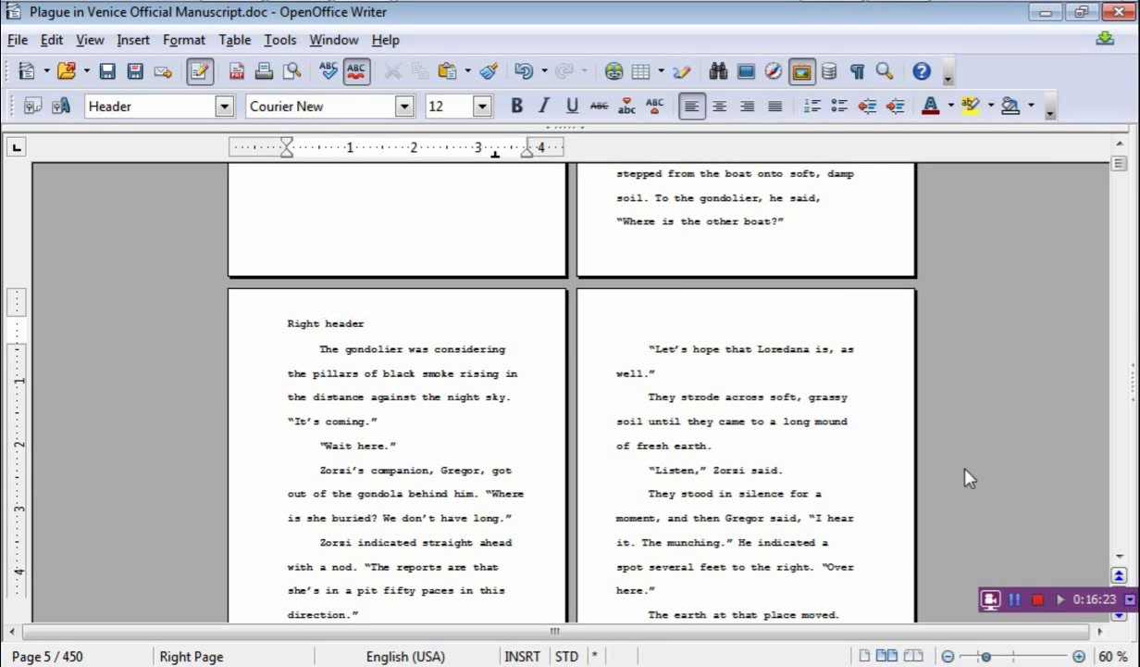
click(733, 307)
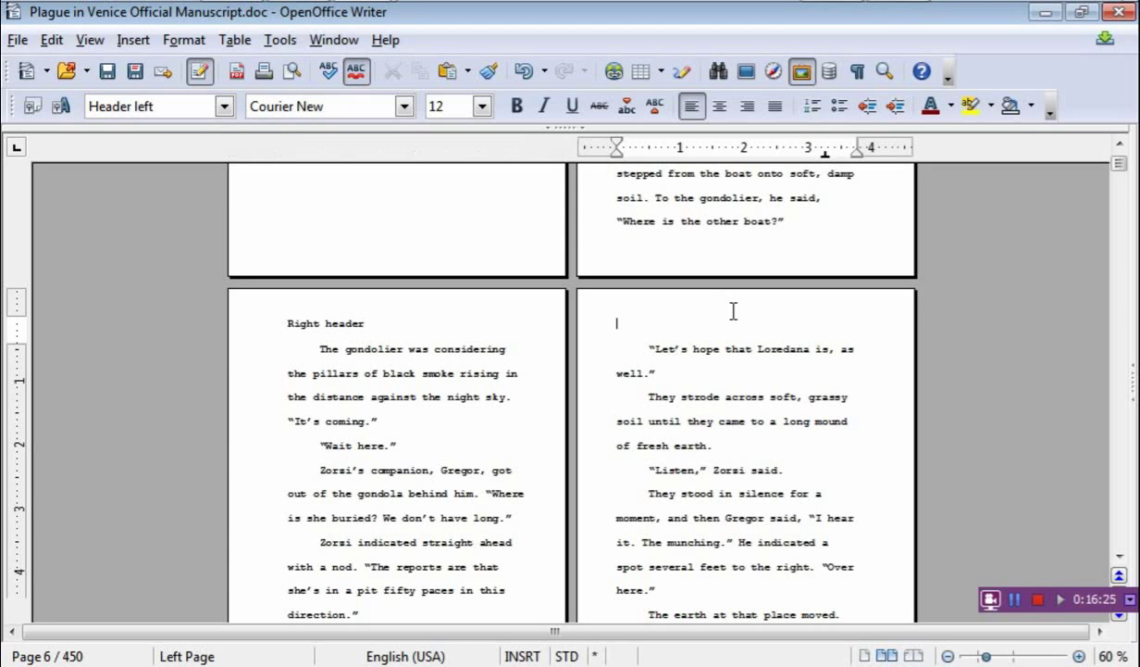
click(731, 310)
click(460, 421)
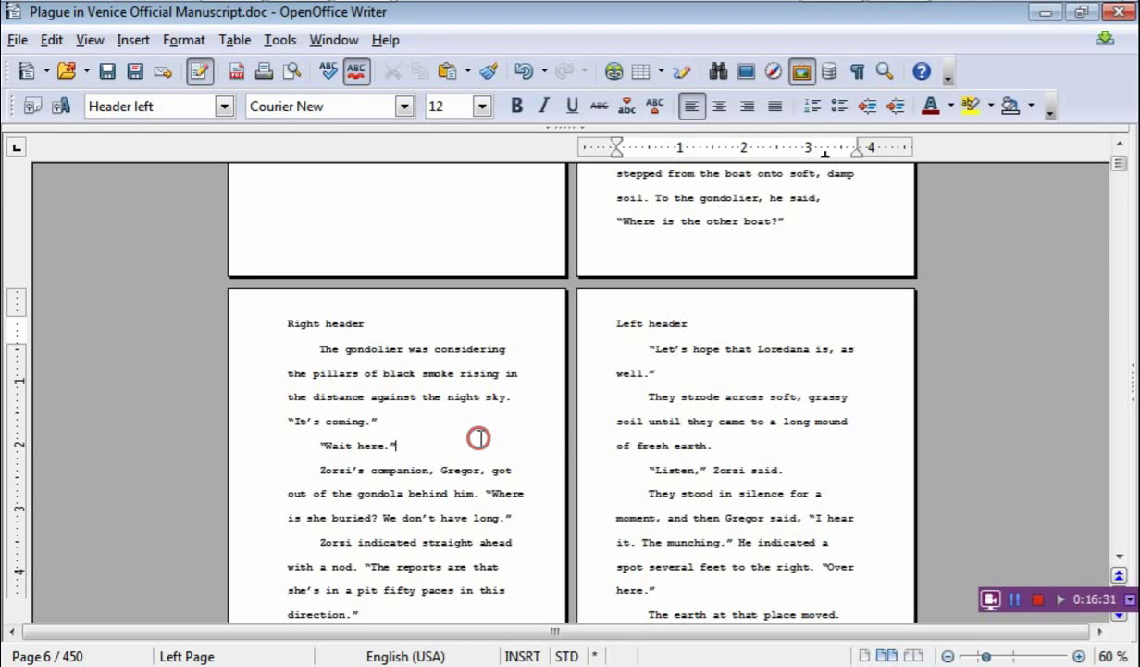
Check the left and right page headers from the start of Chapter One through to the CHAPTER TWO opening page.
click(338, 318)
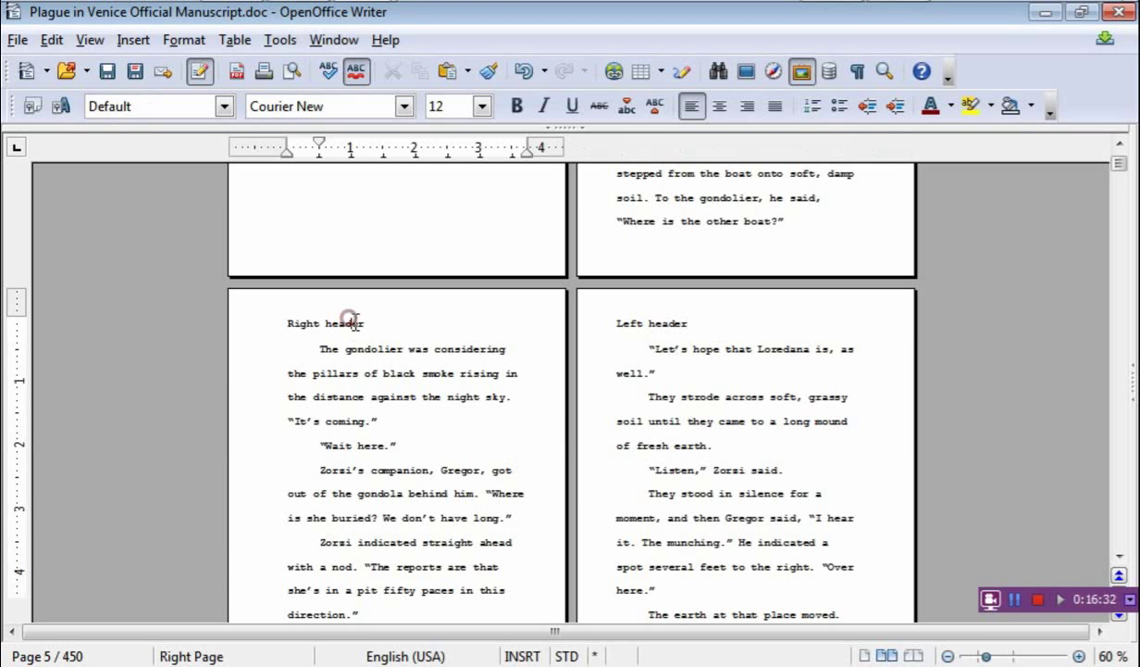
click(370, 370)
scroll(394, 384, down, 7)
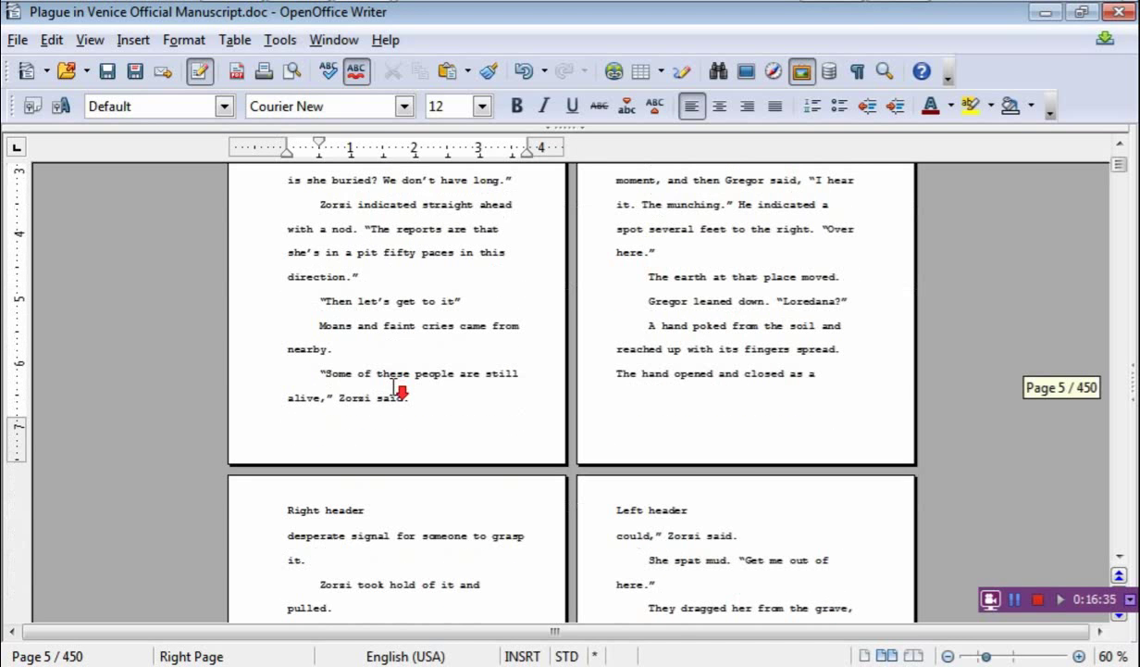
scroll(602, 344, up, 6)
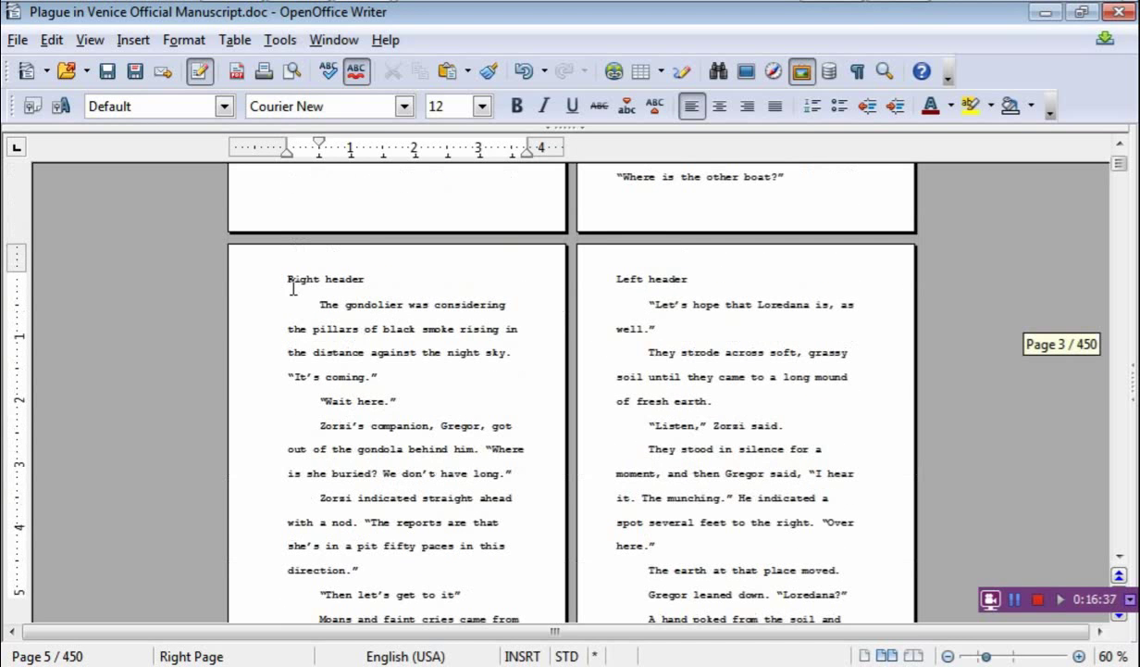
scroll(660, 311, down, 12)
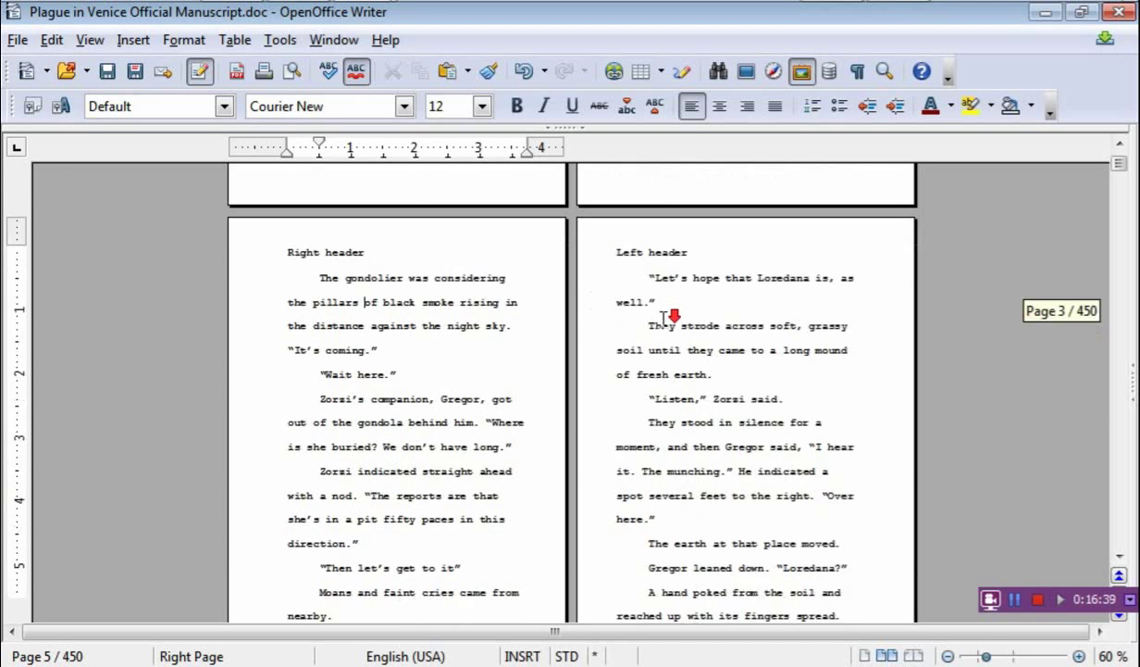
scroll(497, 301, down, 20)
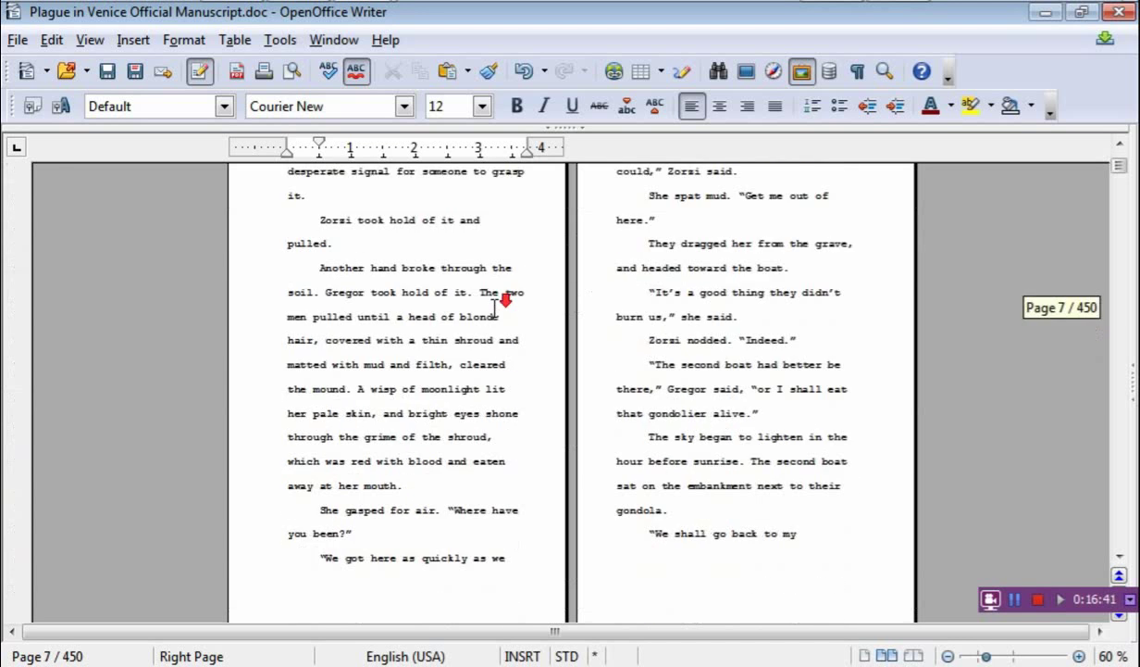
scroll(505, 329, down, 20)
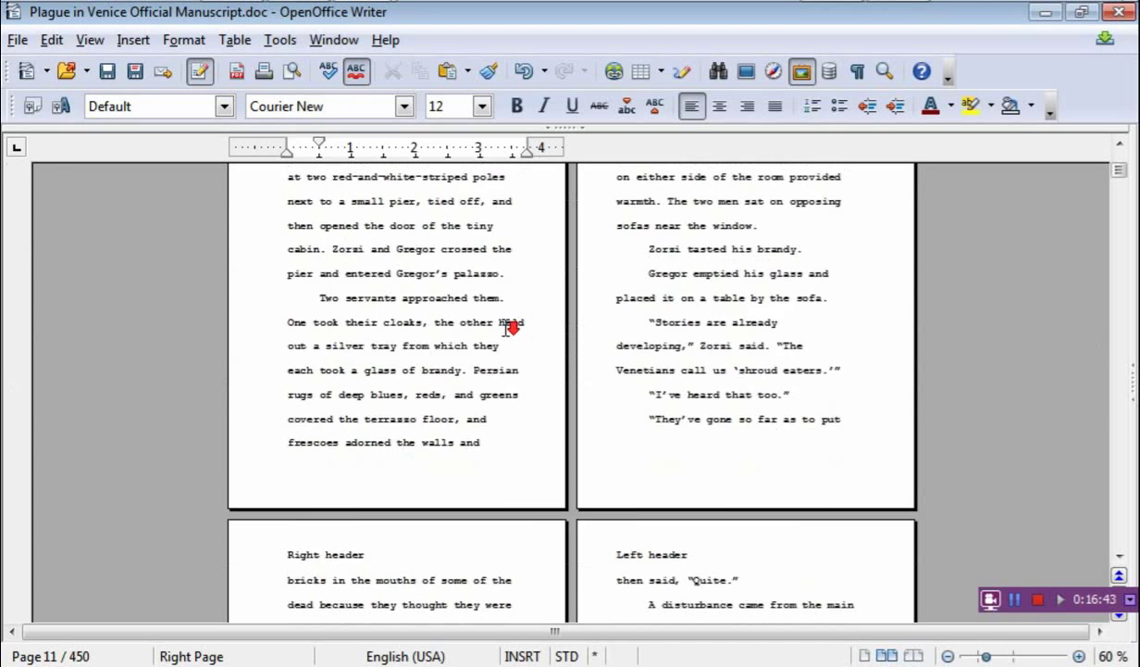
scroll(499, 342, down, 20)
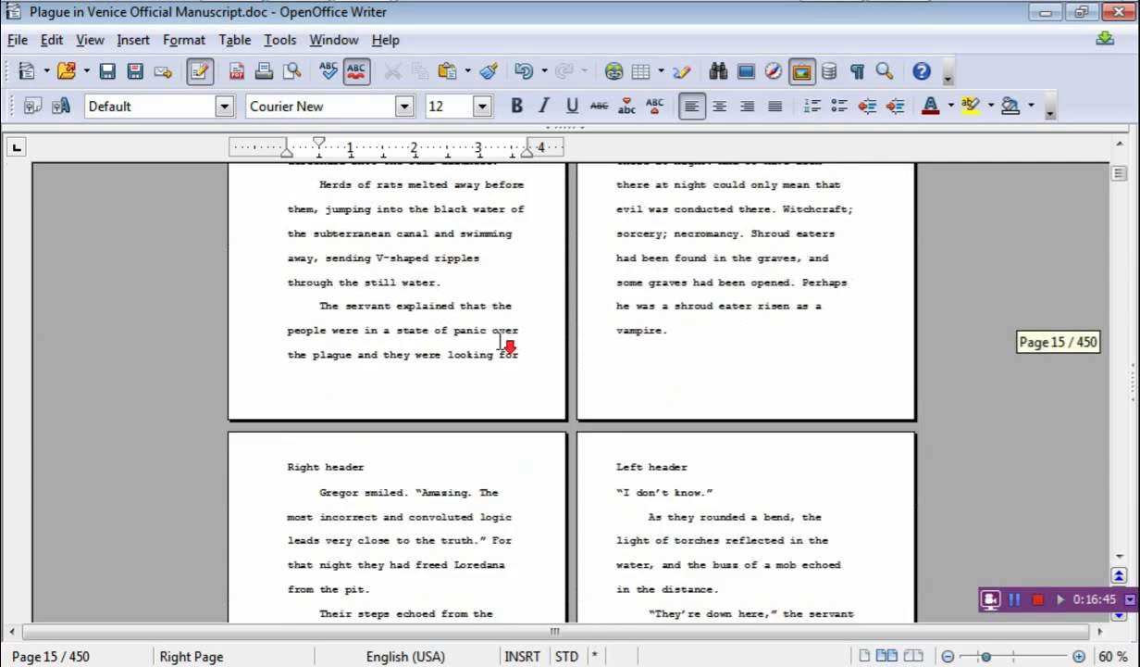
scroll(500, 343, down, 20)
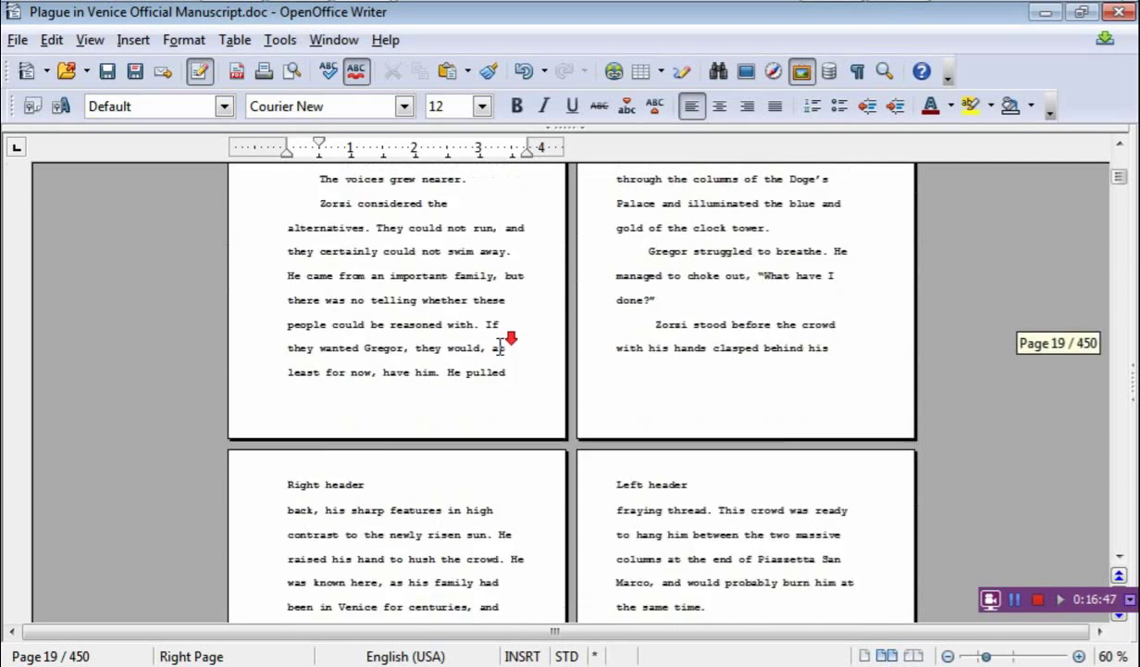
scroll(501, 348, down, 12)
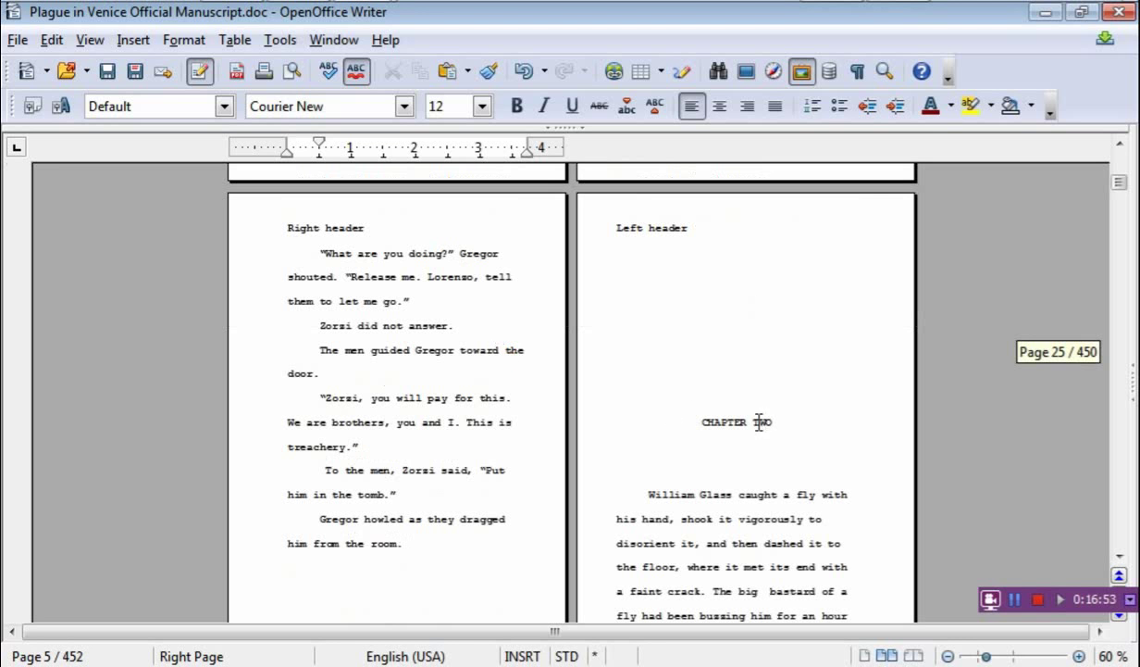
scroll(755, 417, down, 1)
scroll(726, 333, up, 2)
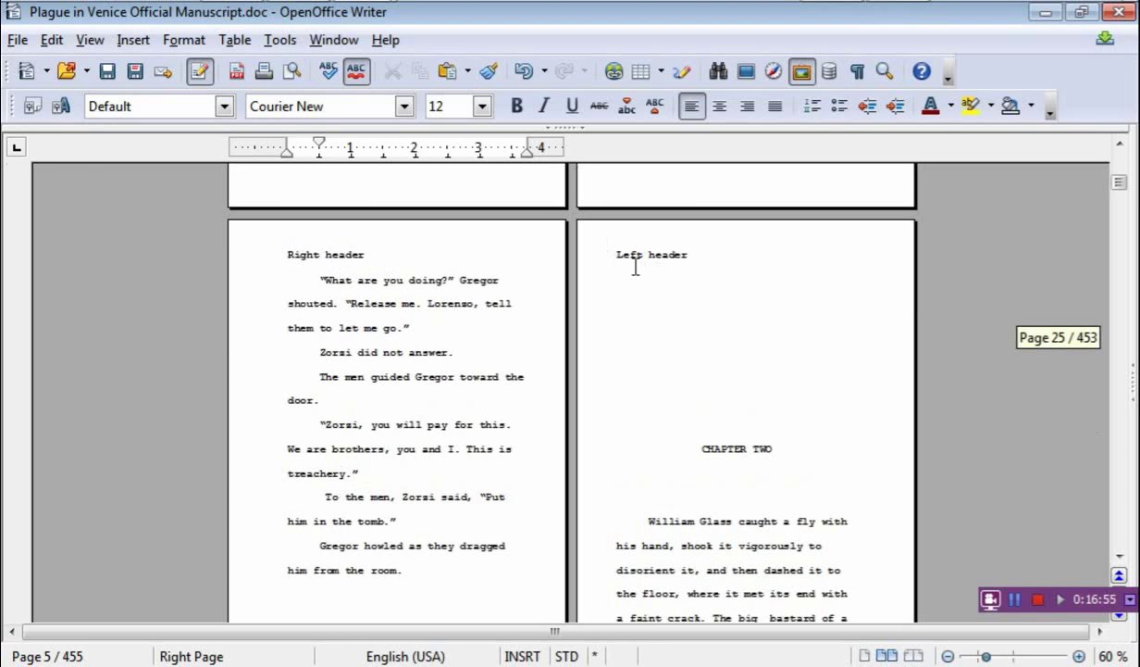
scroll(736, 308, down, 2)
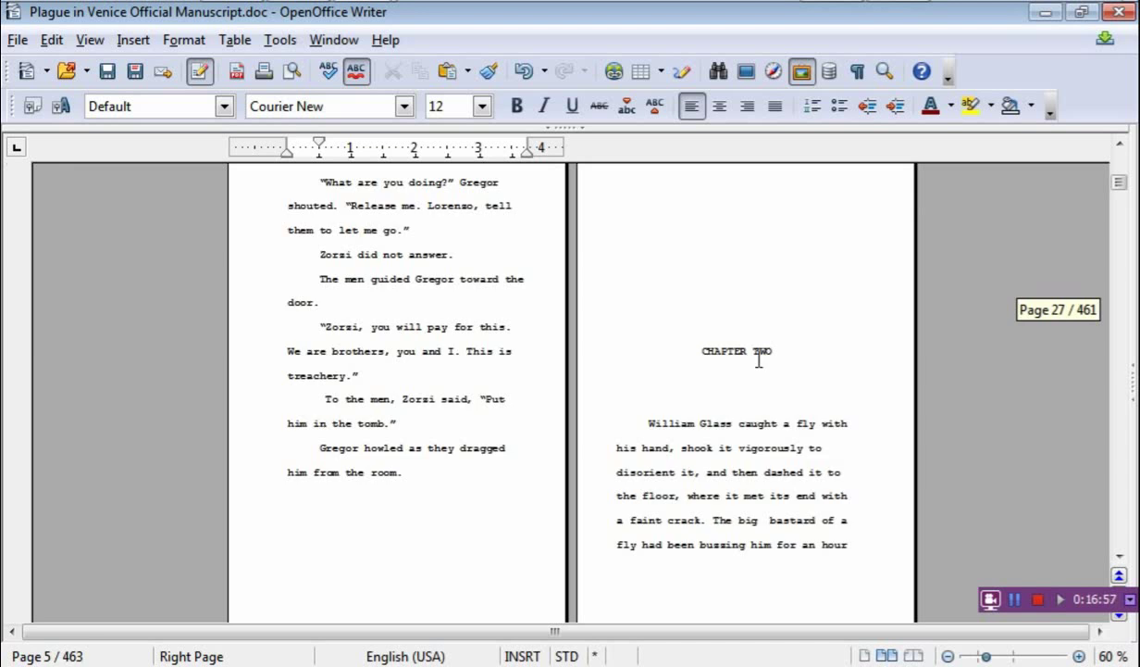
scroll(758, 354, up, 3)
scroll(789, 405, down, 3)
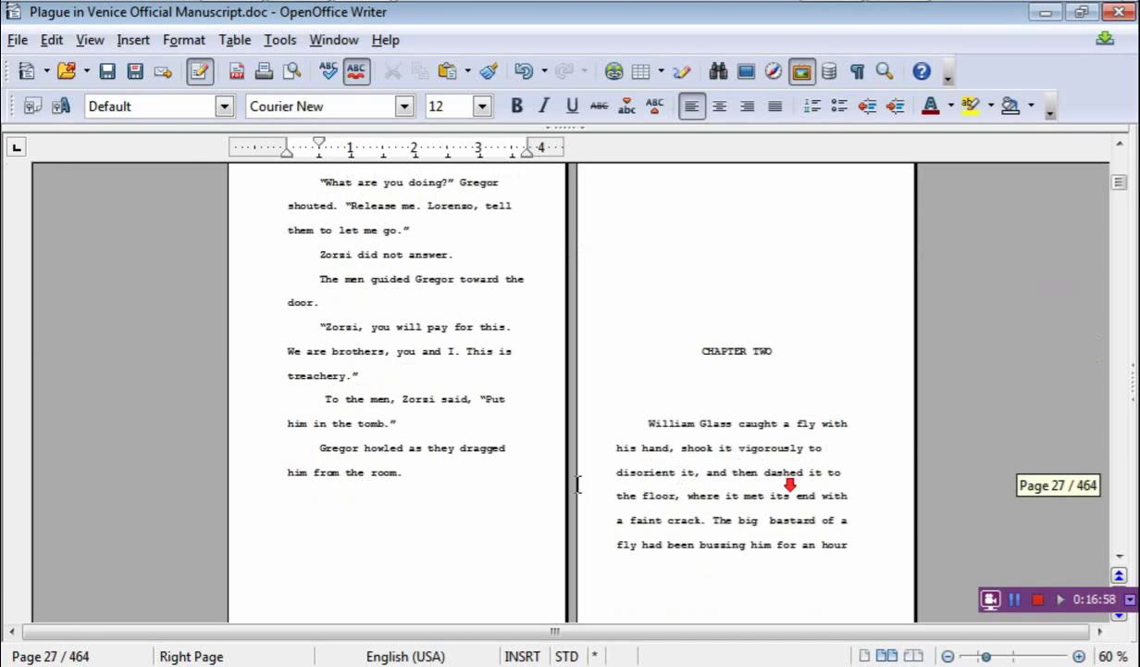
Insert a page break with the First Left Page style after the last line of Chapter One, "him from the room.".
click(463, 467)
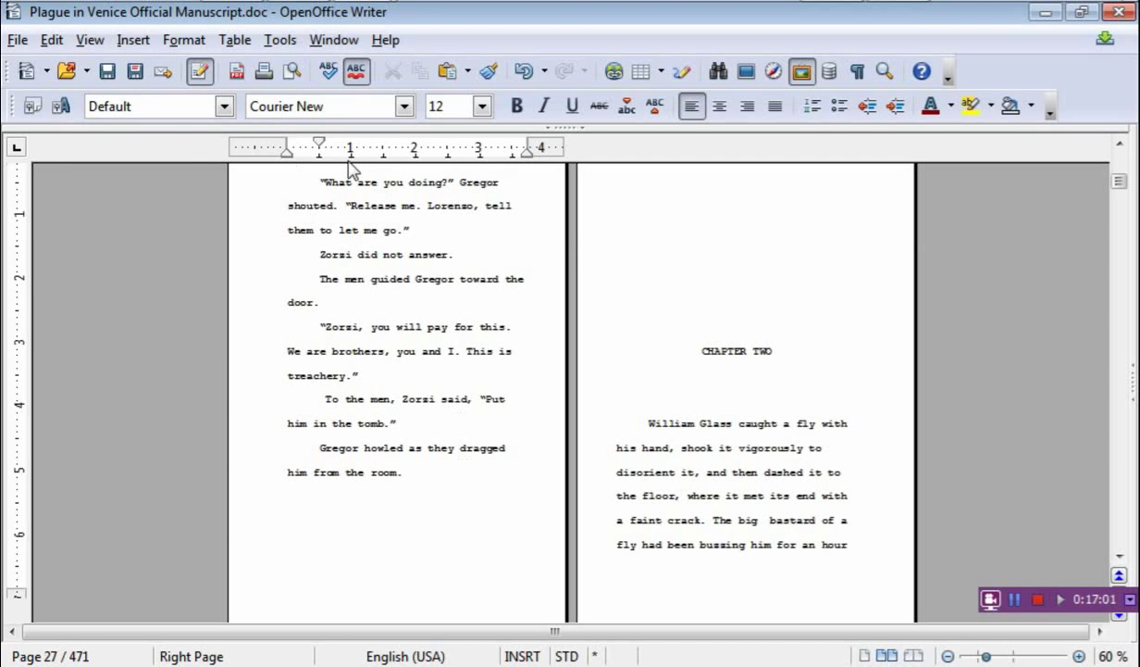
click(137, 40)
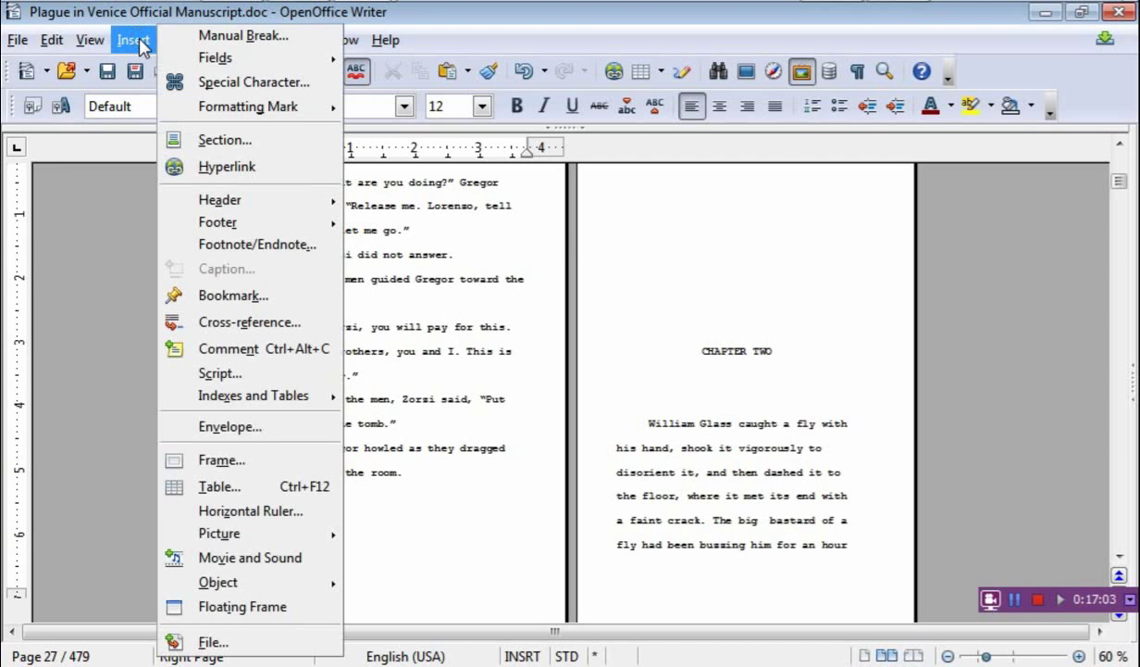
click(213, 36)
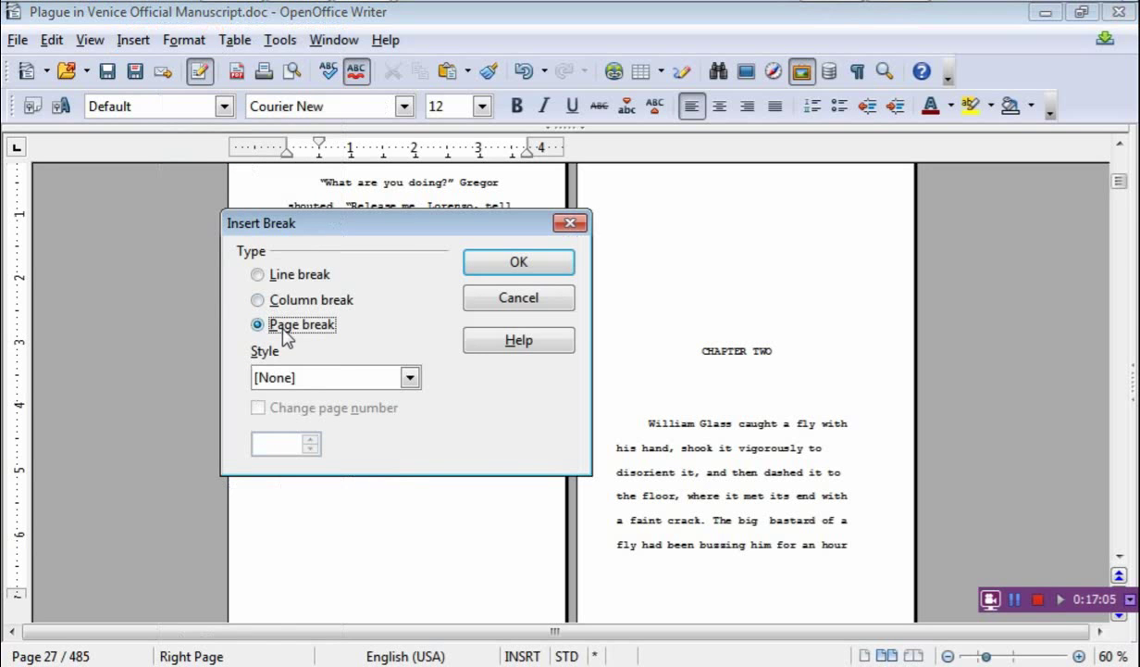
click(409, 378)
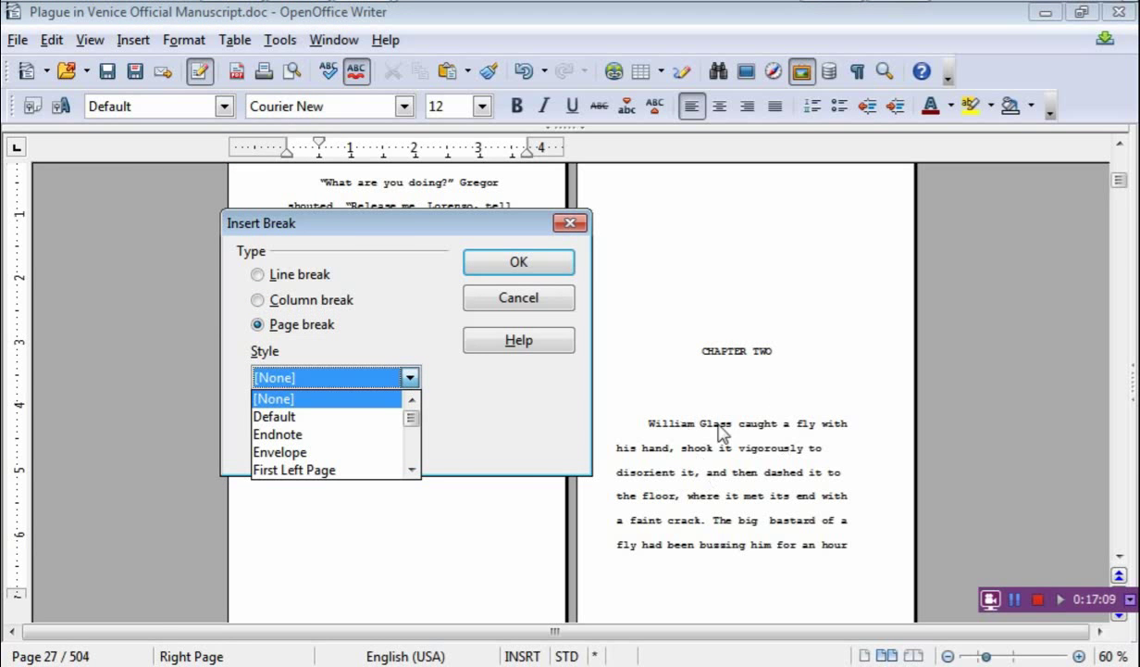
click(357, 466)
click(515, 262)
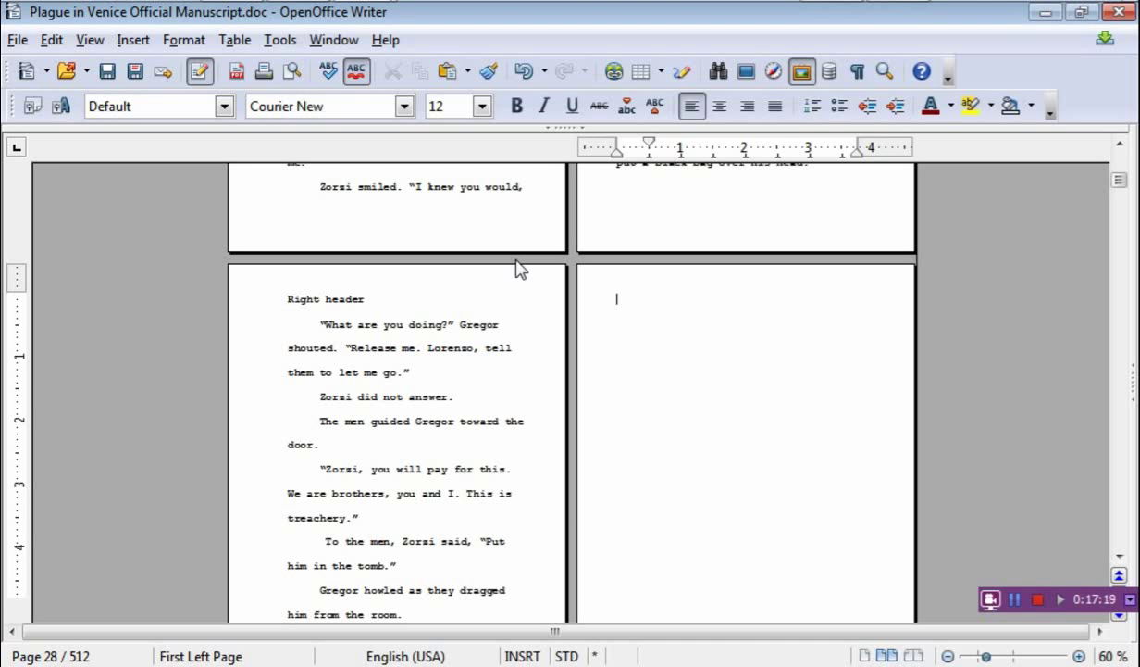
Remove the extra blank page before CHAPTER TWO so the chapter opens on the First Left Page.
scroll(516, 269, down, 6)
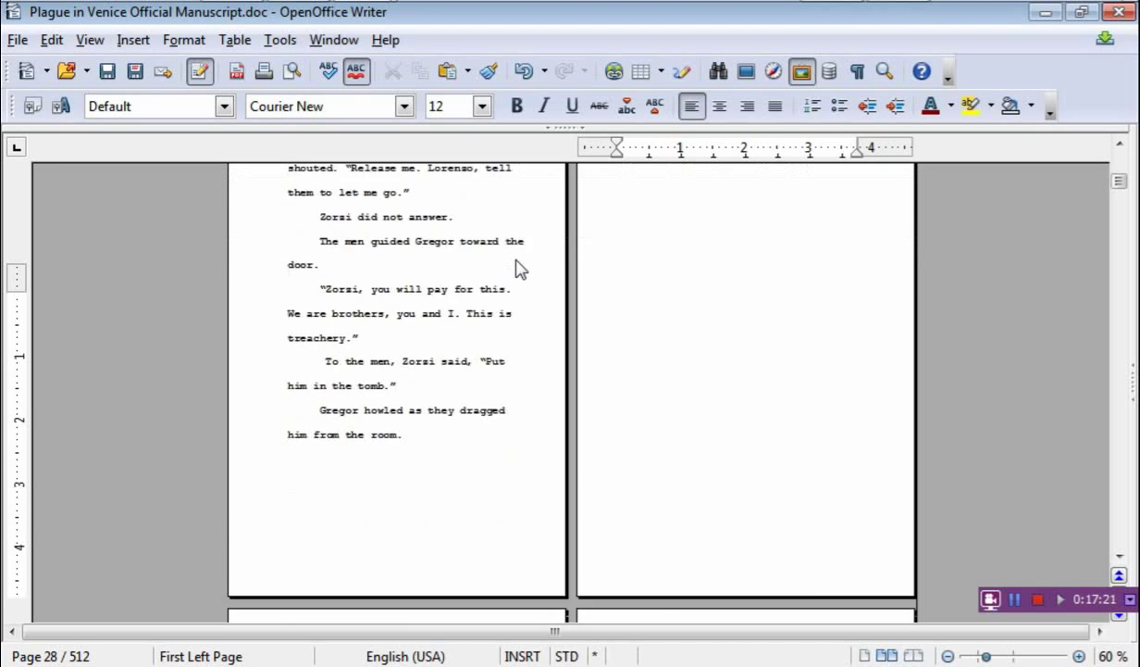
scroll(515, 268, up, 5)
scroll(516, 268, down, 3)
scroll(515, 268, down, 3)
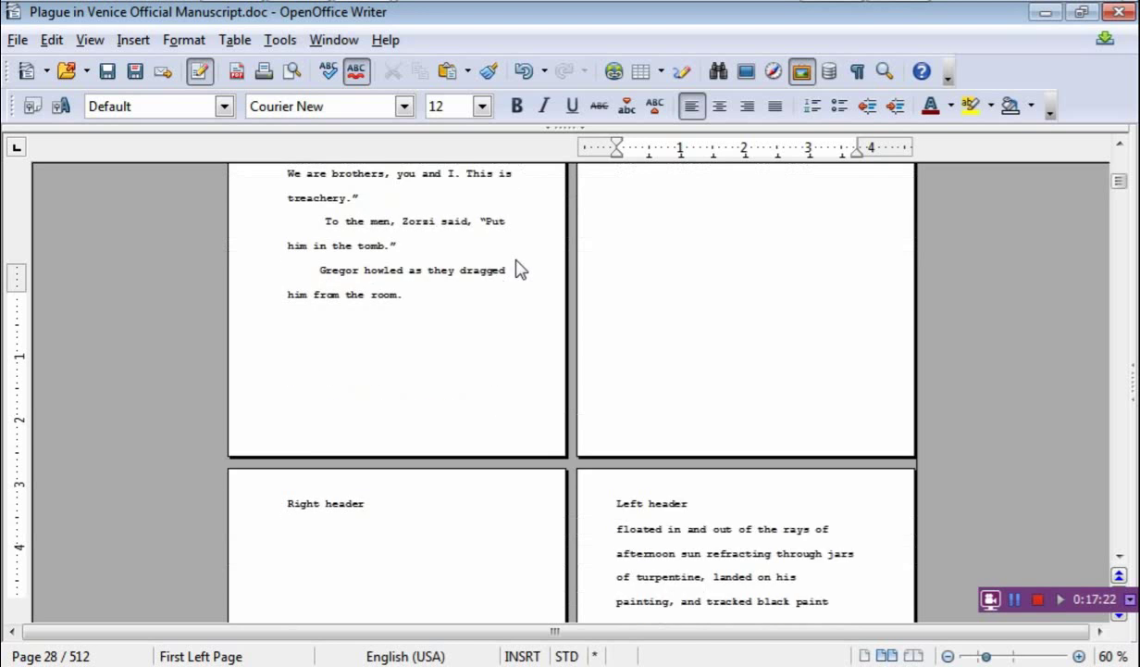
scroll(515, 268, up, 6)
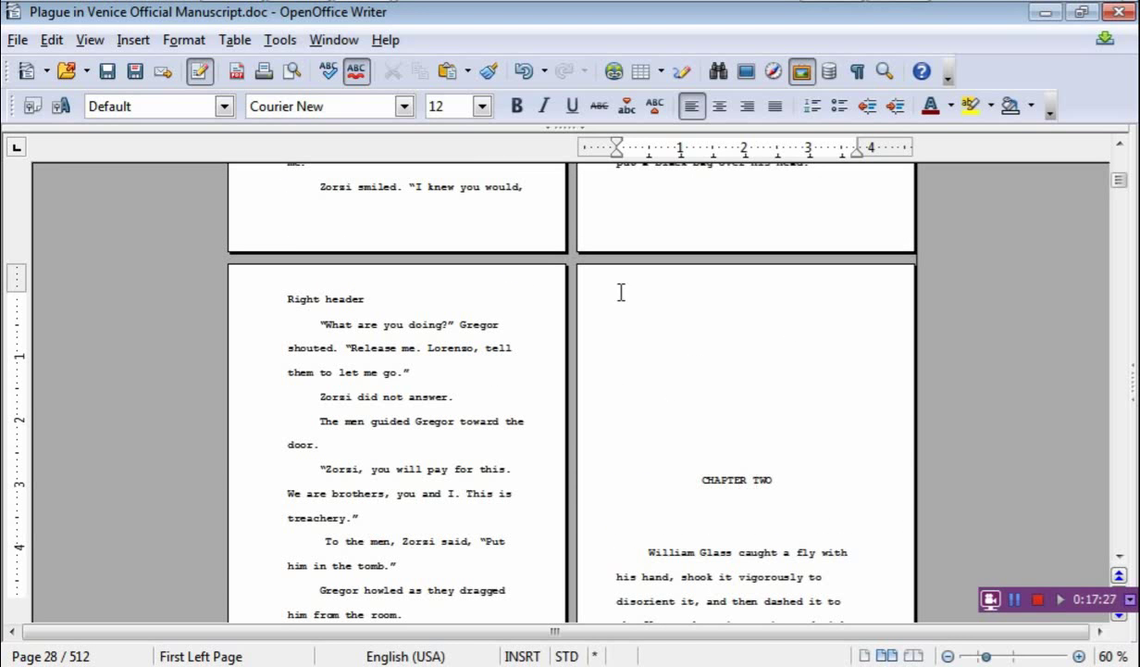
click(647, 313)
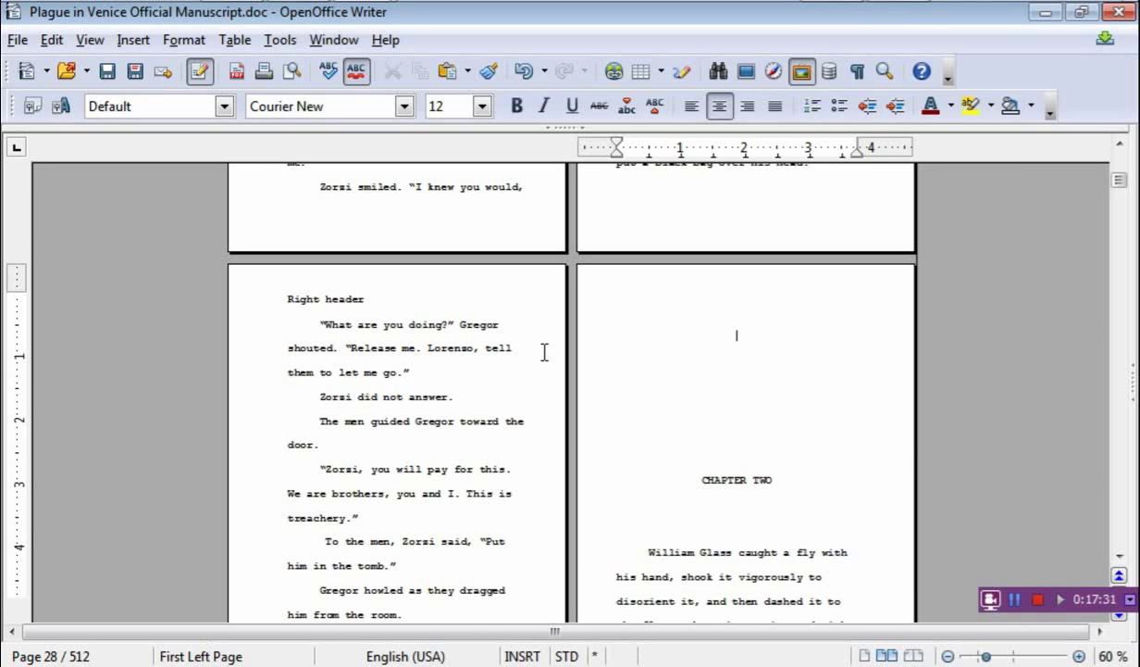
Check the headers on the pages before and after the CHAPTER TWO opening page.
scroll(544, 361, down, 8)
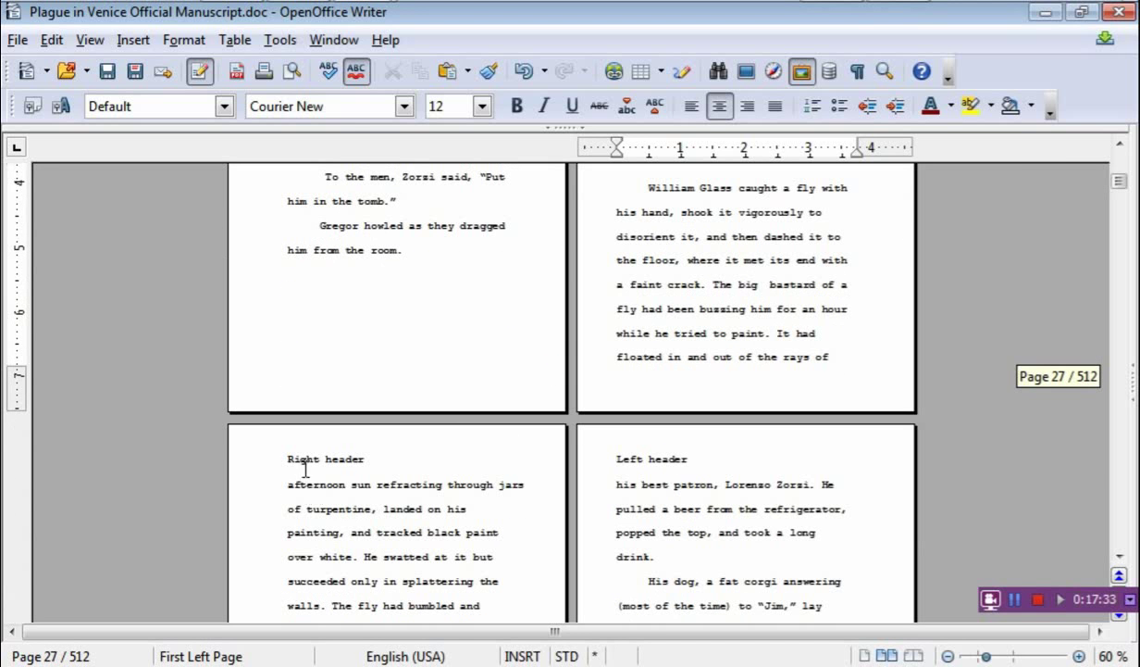
scroll(667, 370, down, 15)
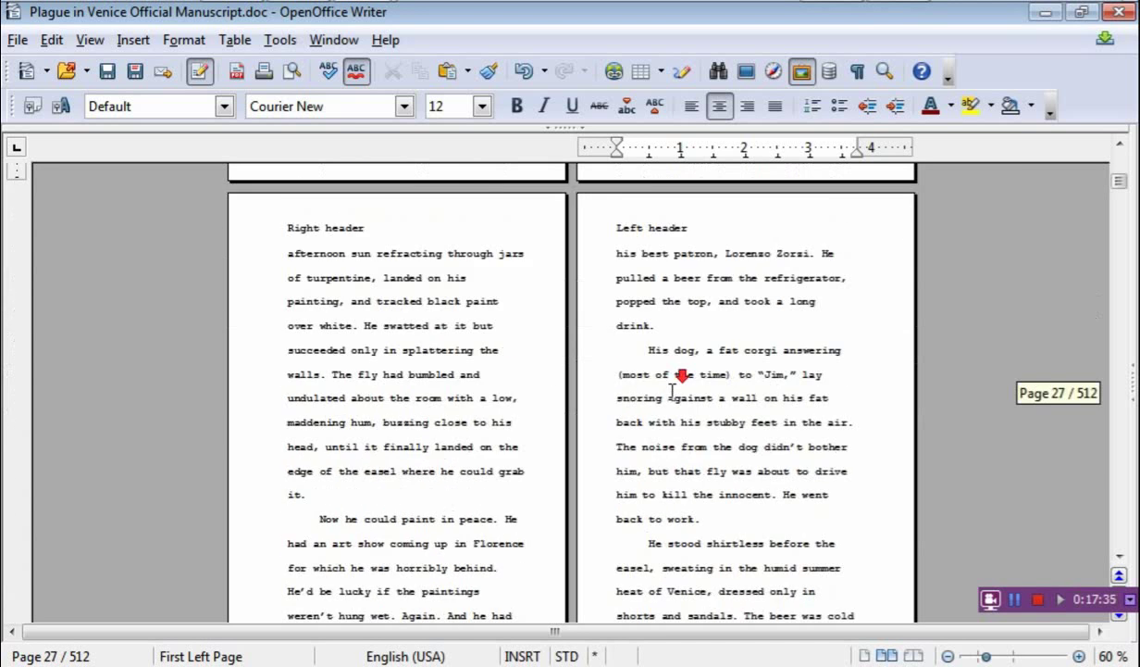
scroll(656, 356, up, 12)
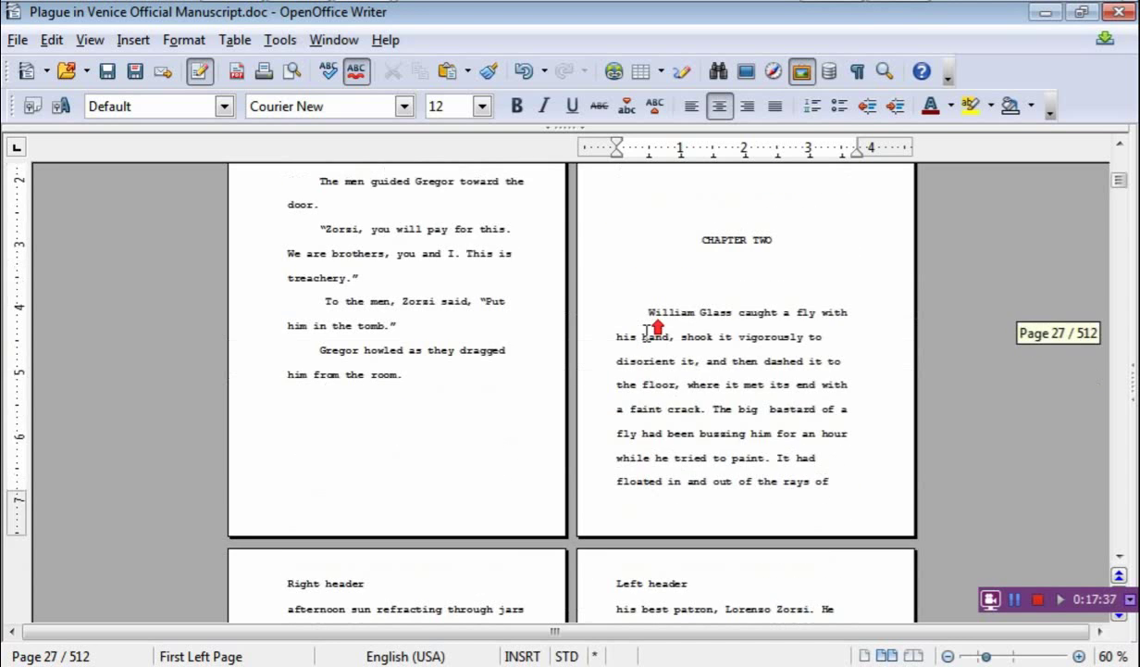
scroll(647, 334, up, 8)
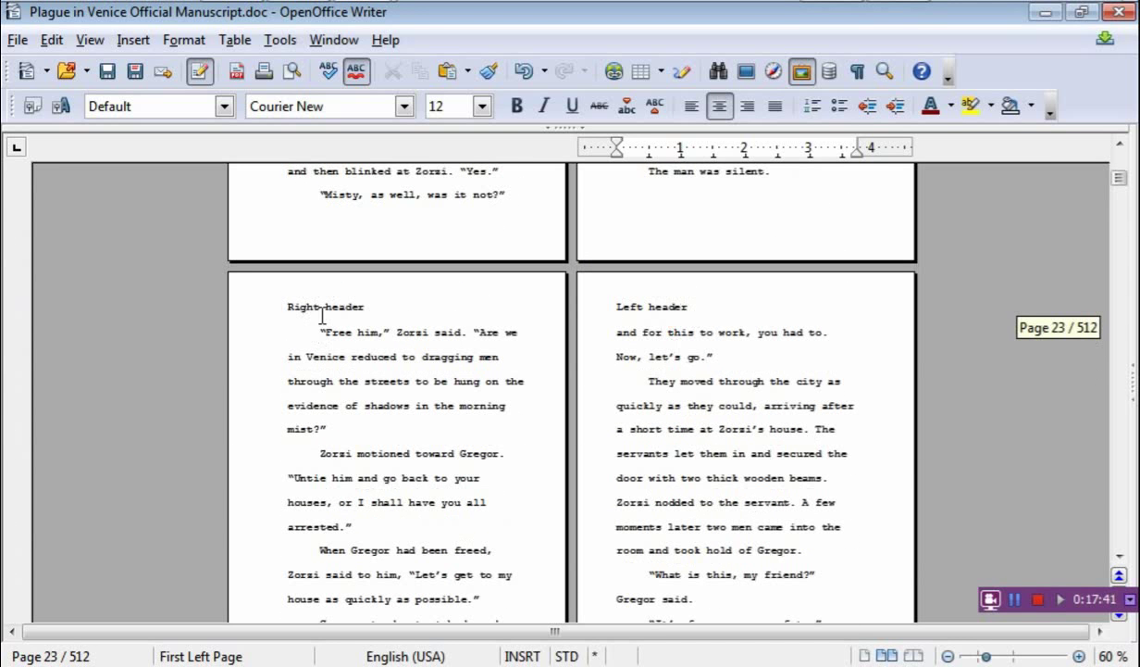
scroll(352, 305, down, 15)
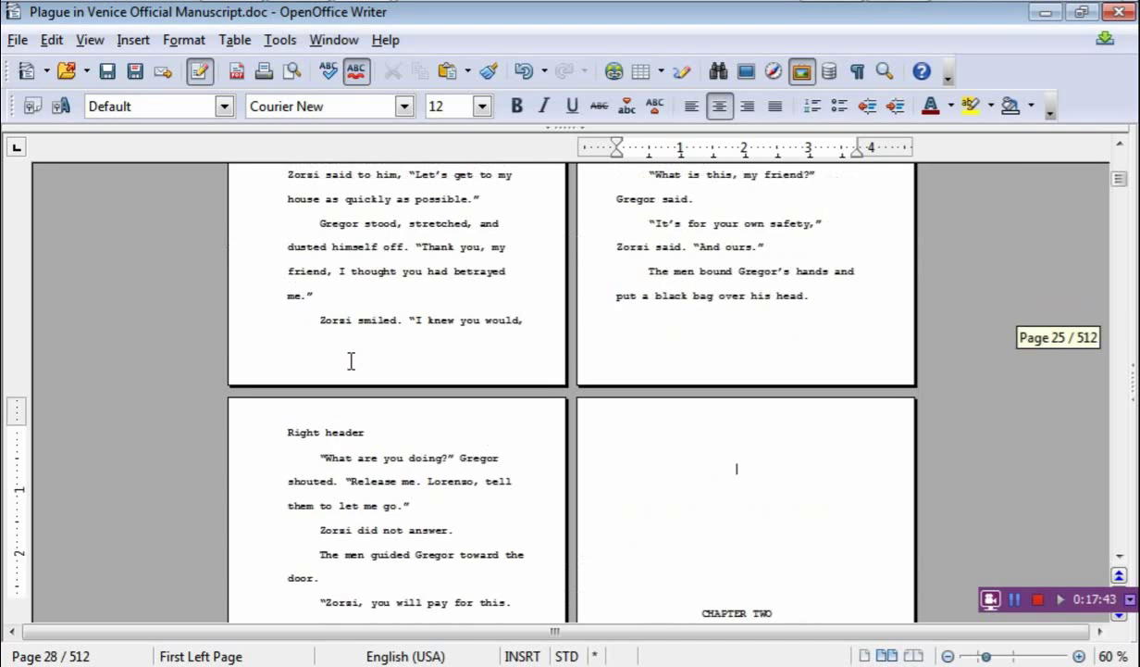
scroll(366, 387, down, 15)
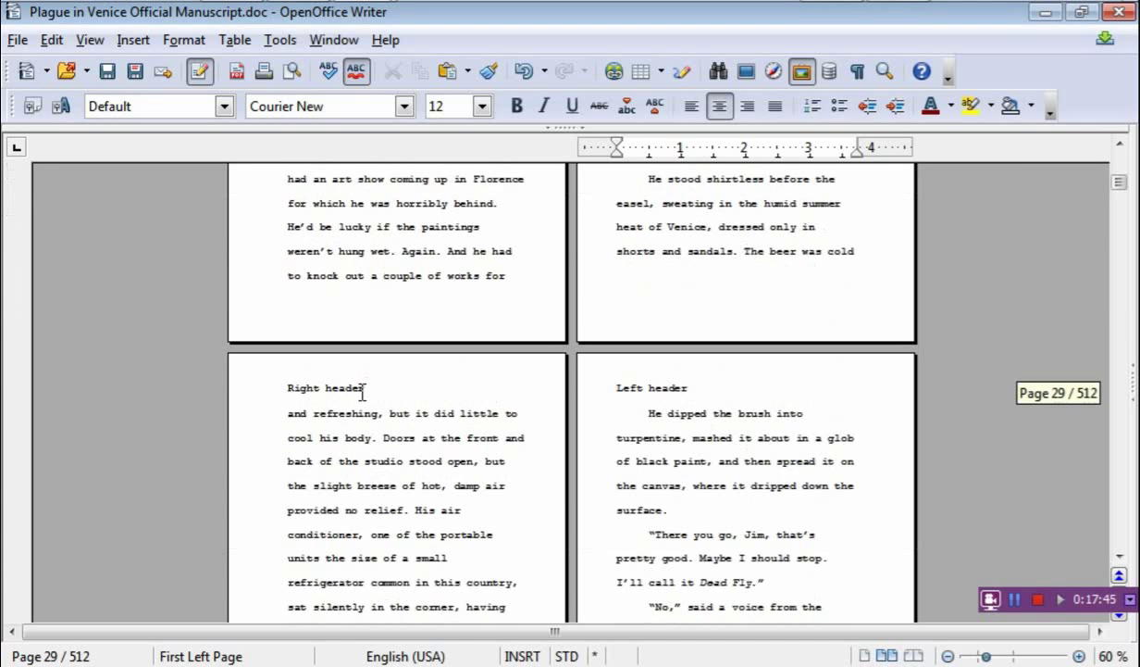
scroll(656, 312, down, 5)
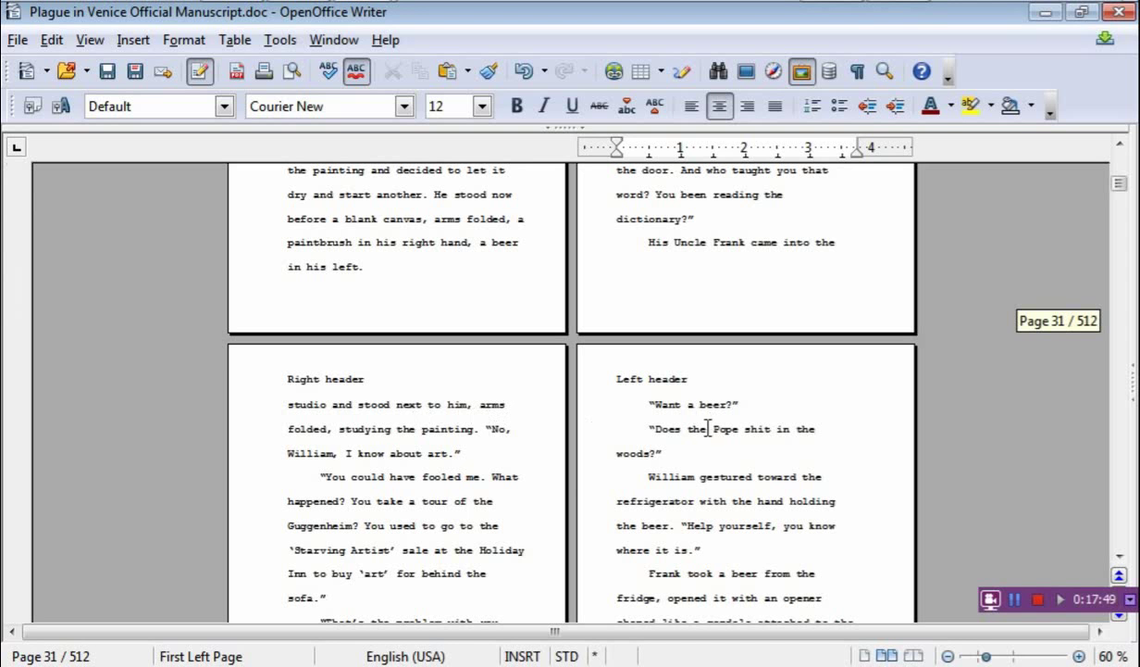
scroll(697, 433, up, 6)
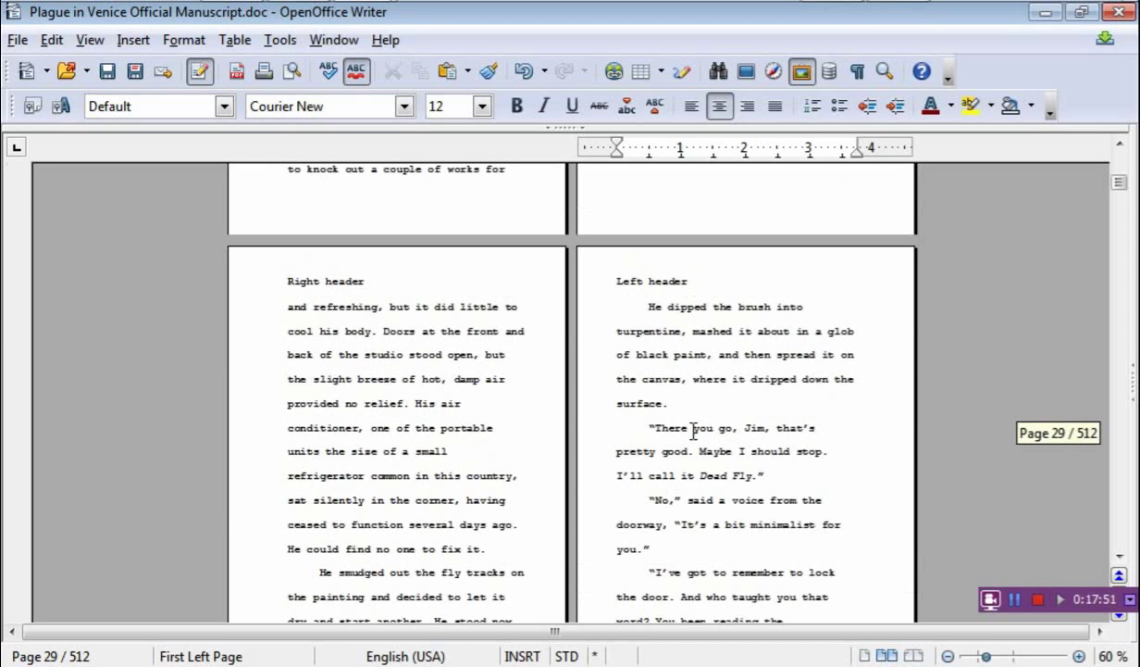
scroll(693, 431, up, 2)
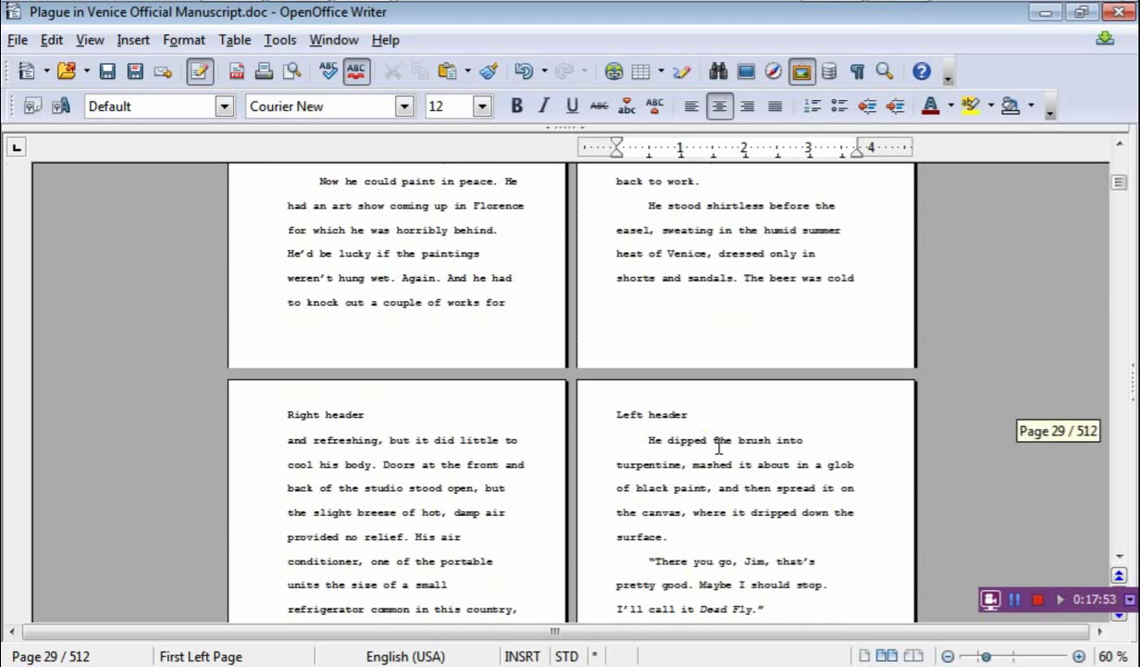
scroll(718, 447, up, 6)
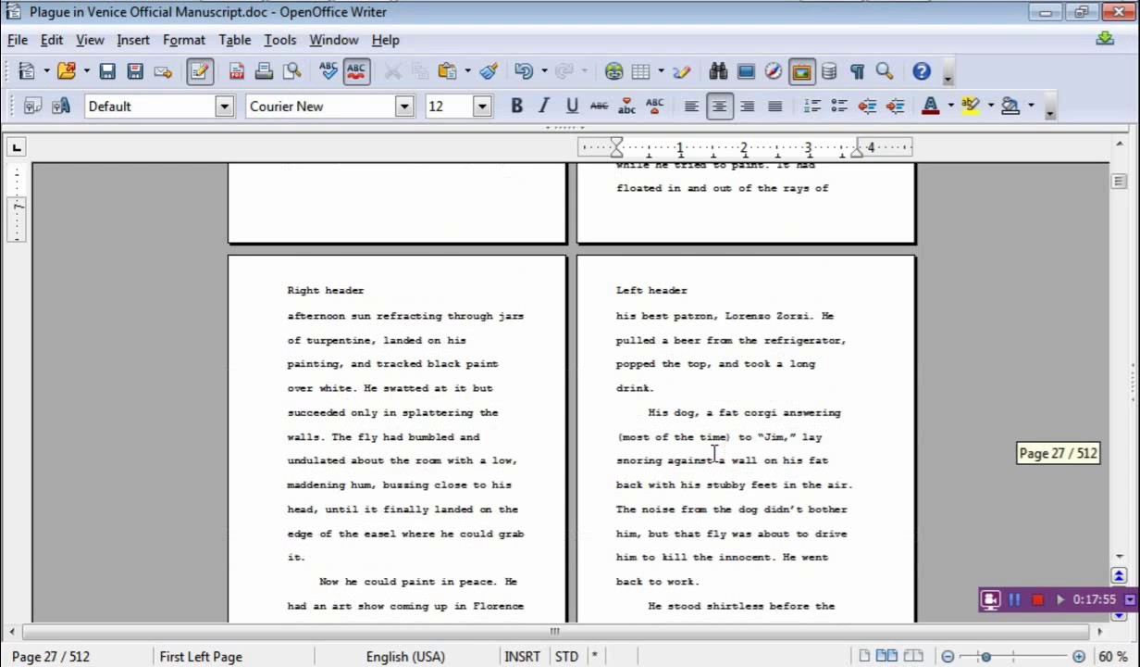